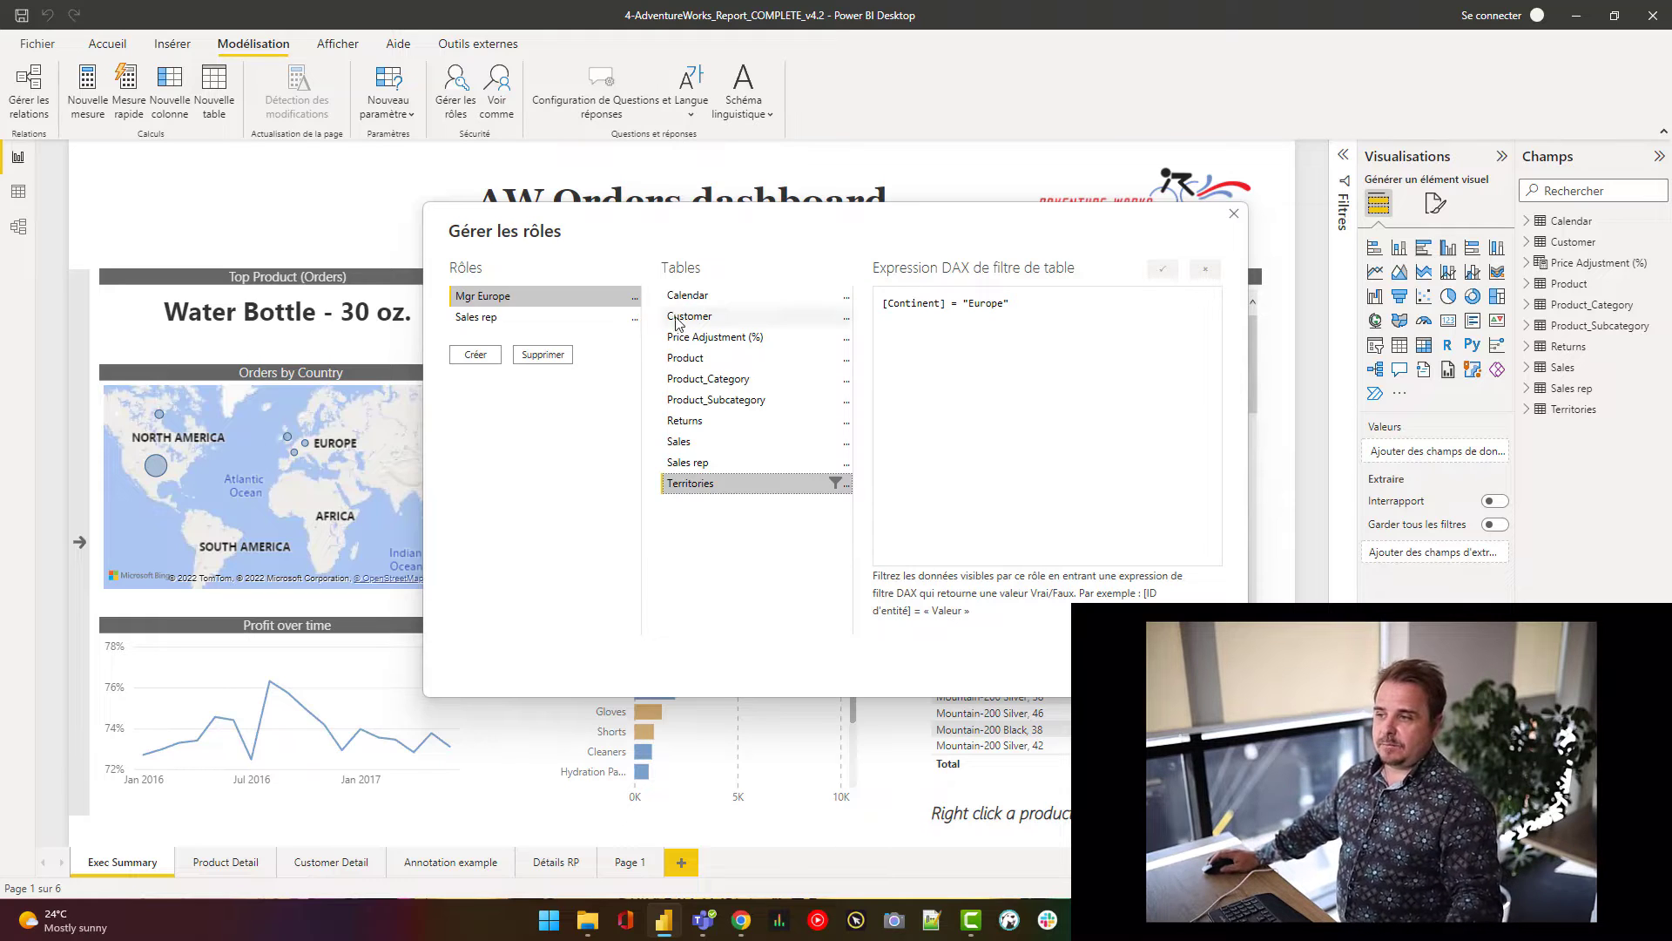
- Create the Mgr France role with a Territories filter [Country] = "France" and save it
click(474, 354)
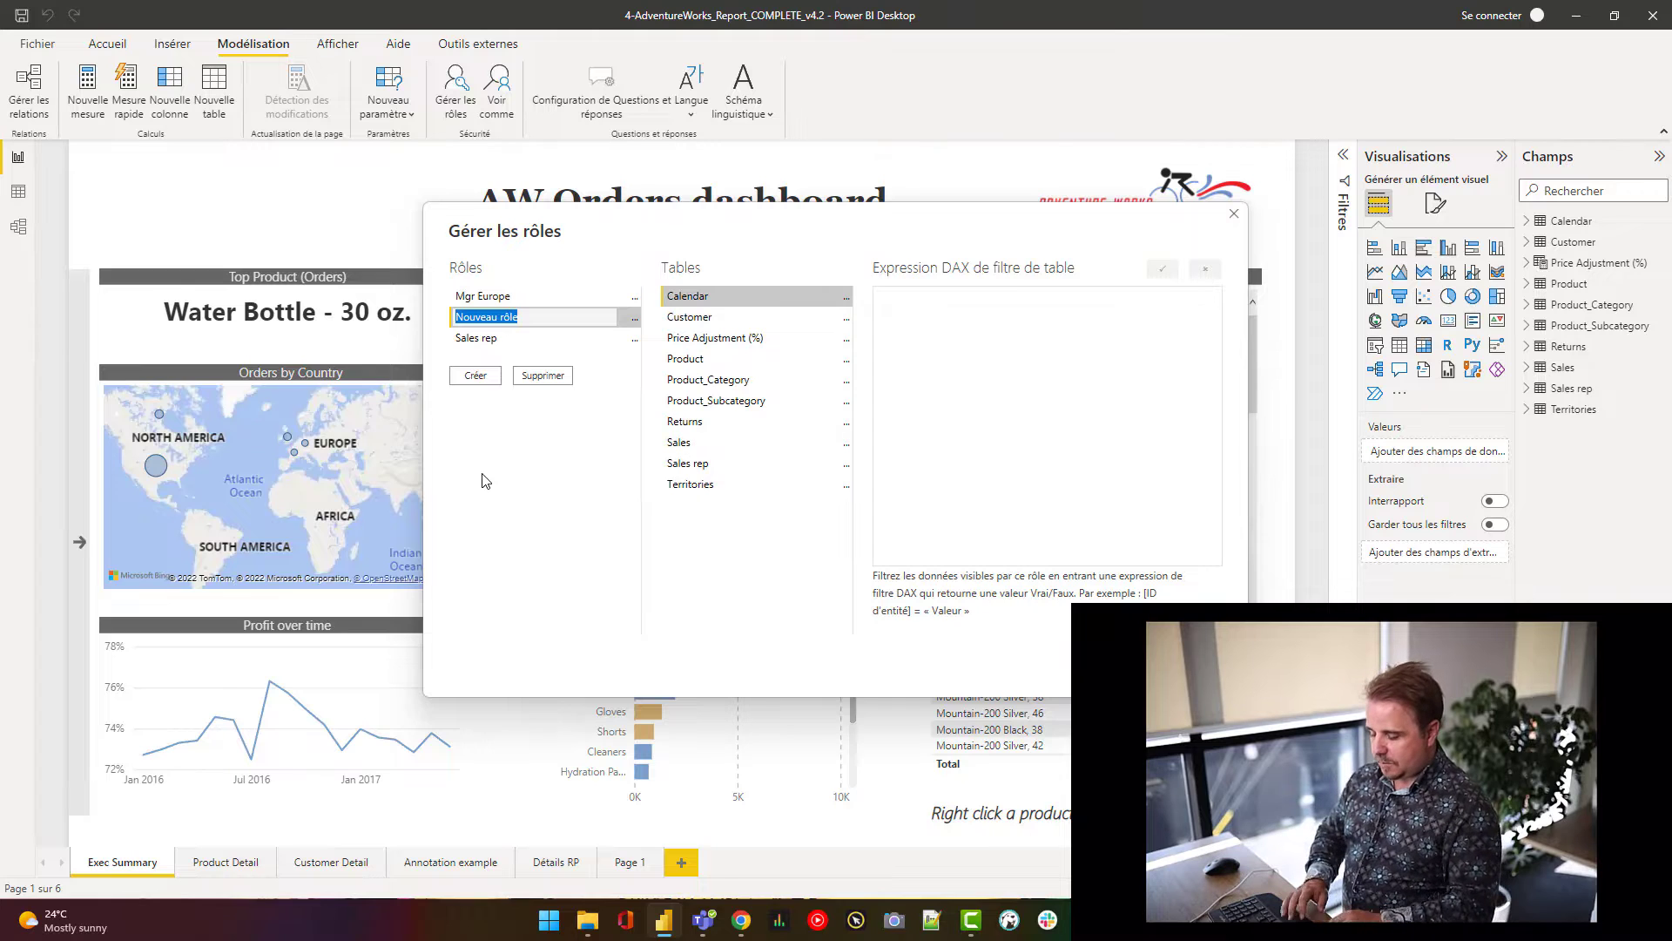
text(Mgr France)
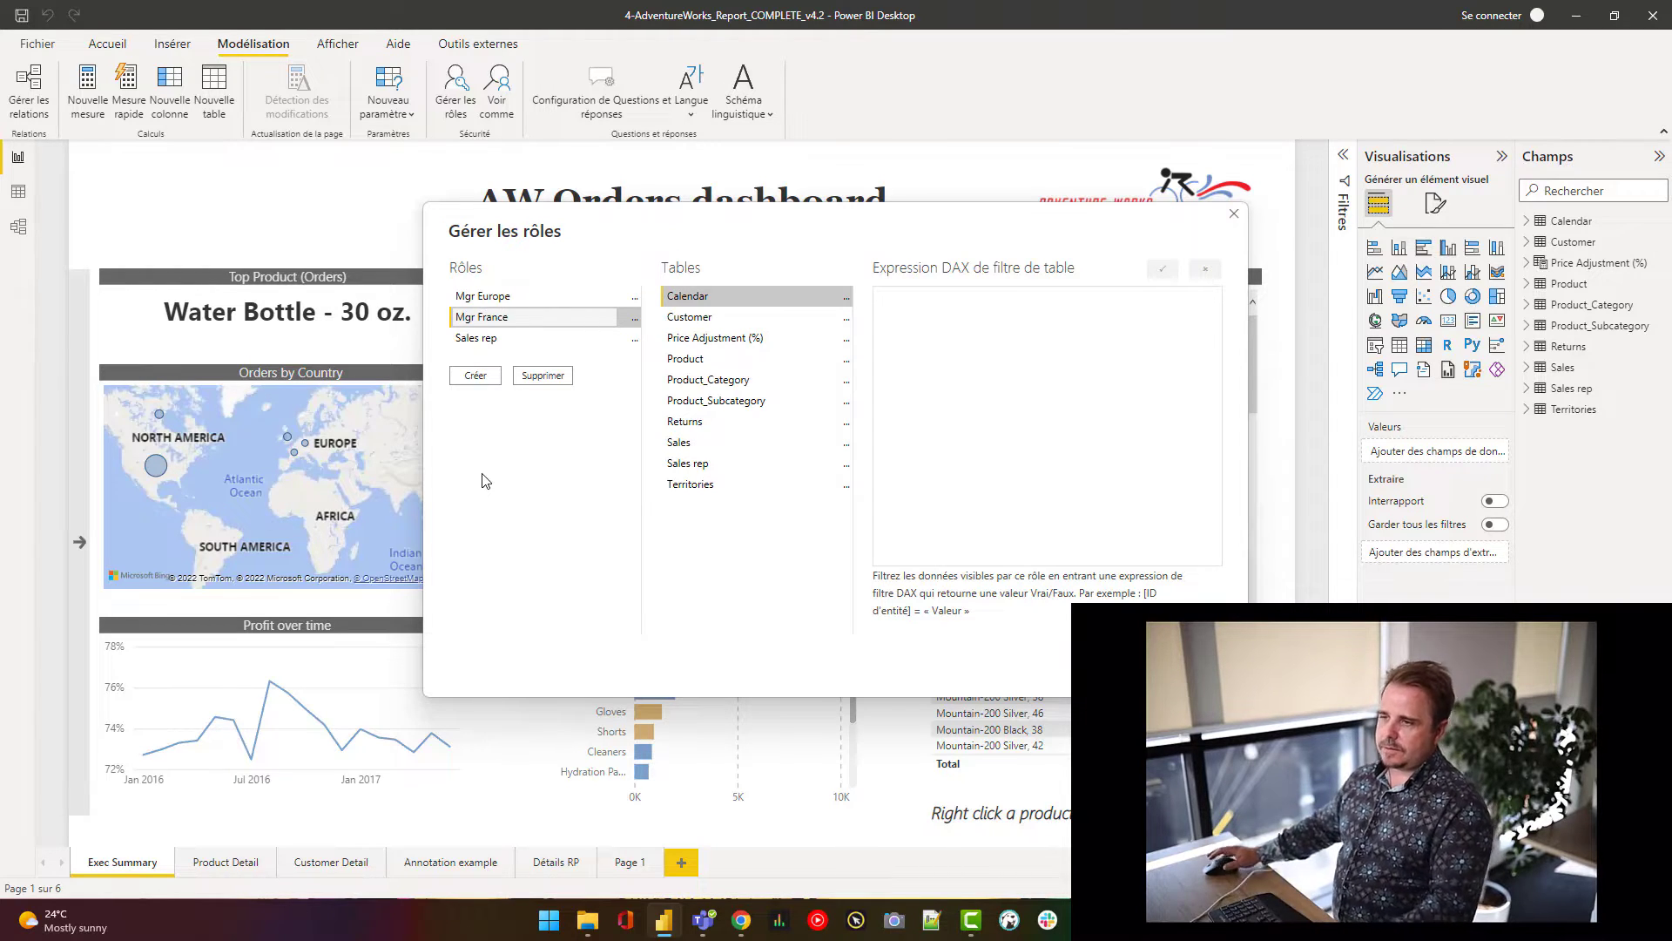
key(Return)
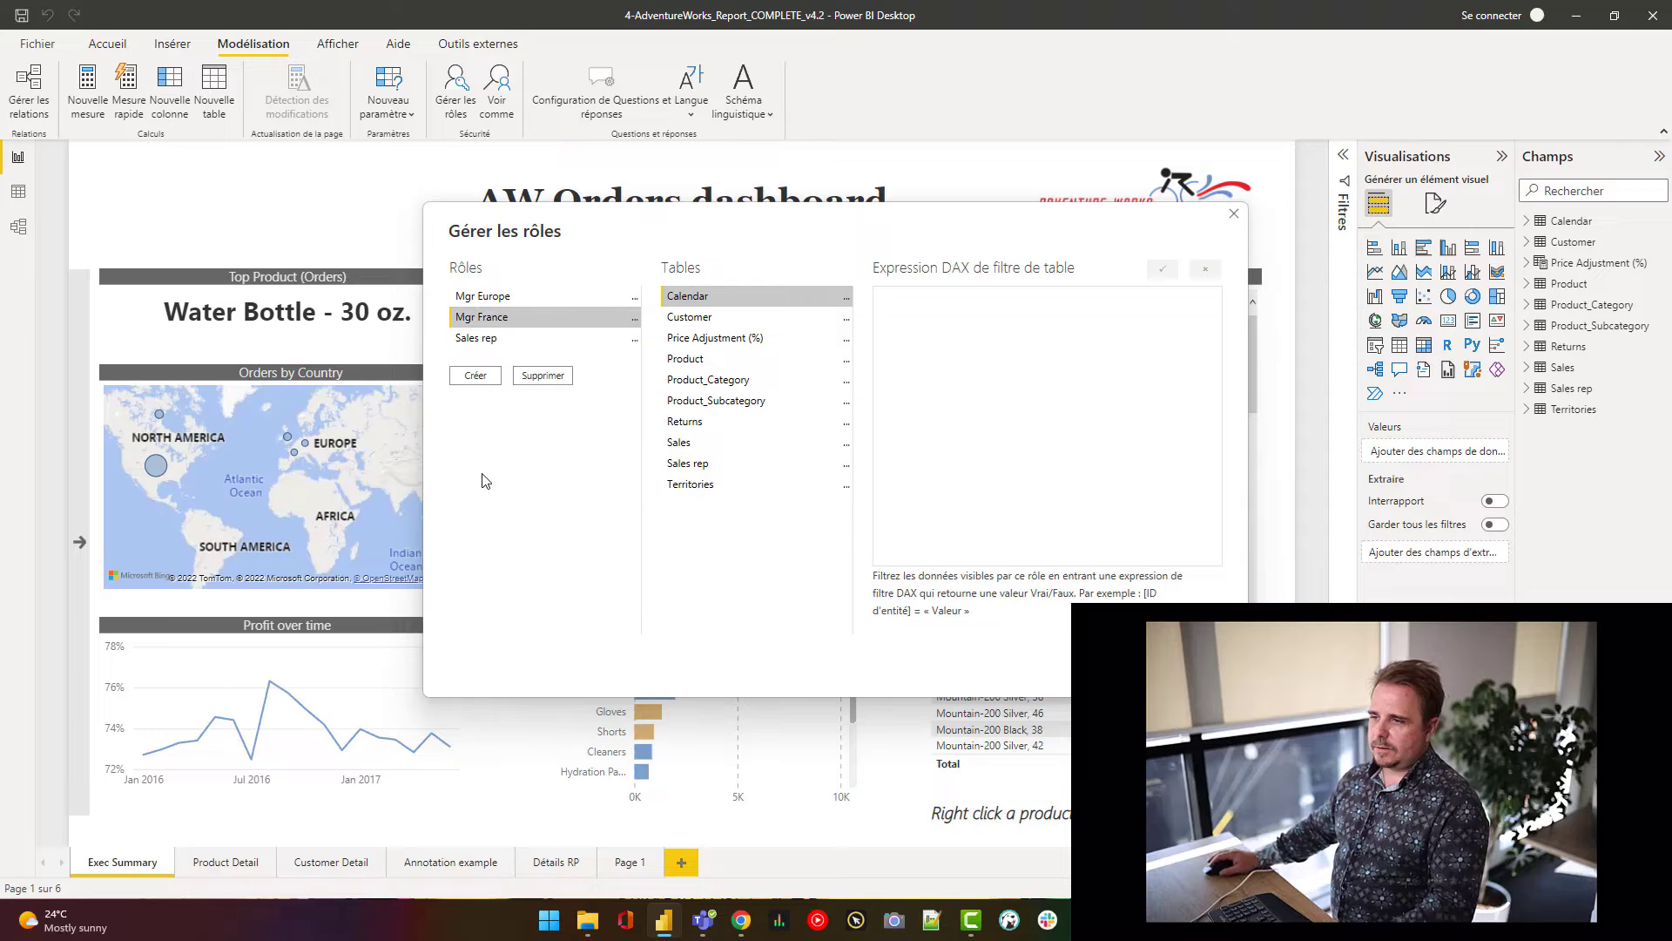
click(711, 486)
click(846, 490)
mouse_move(921, 505)
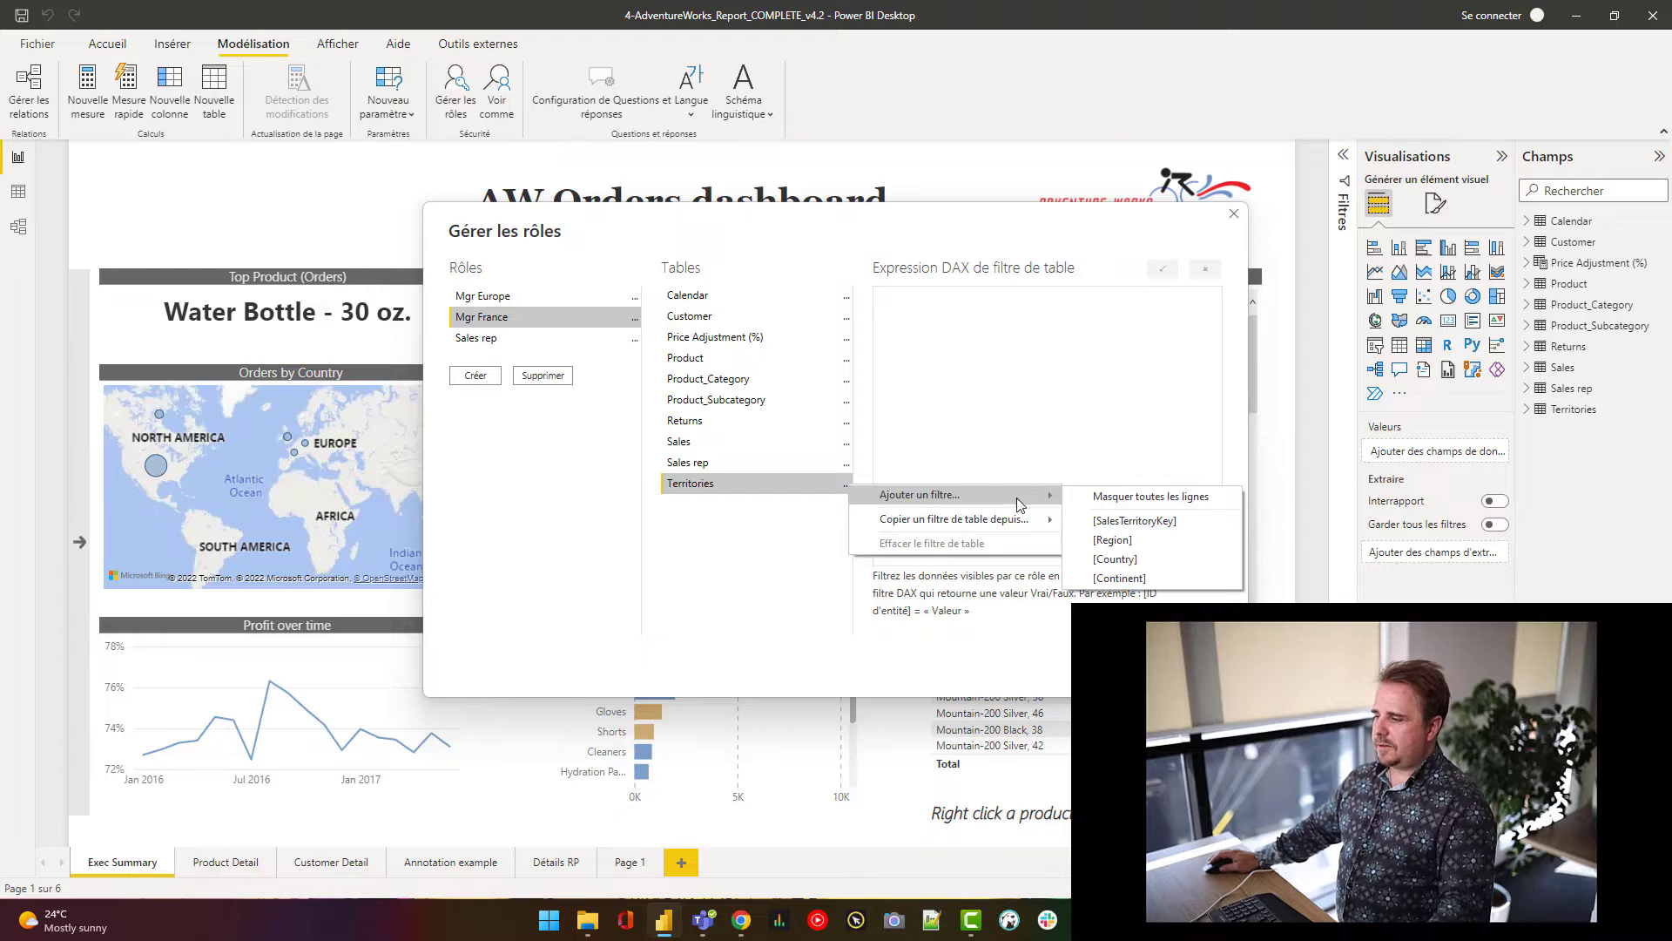
click(1117, 560)
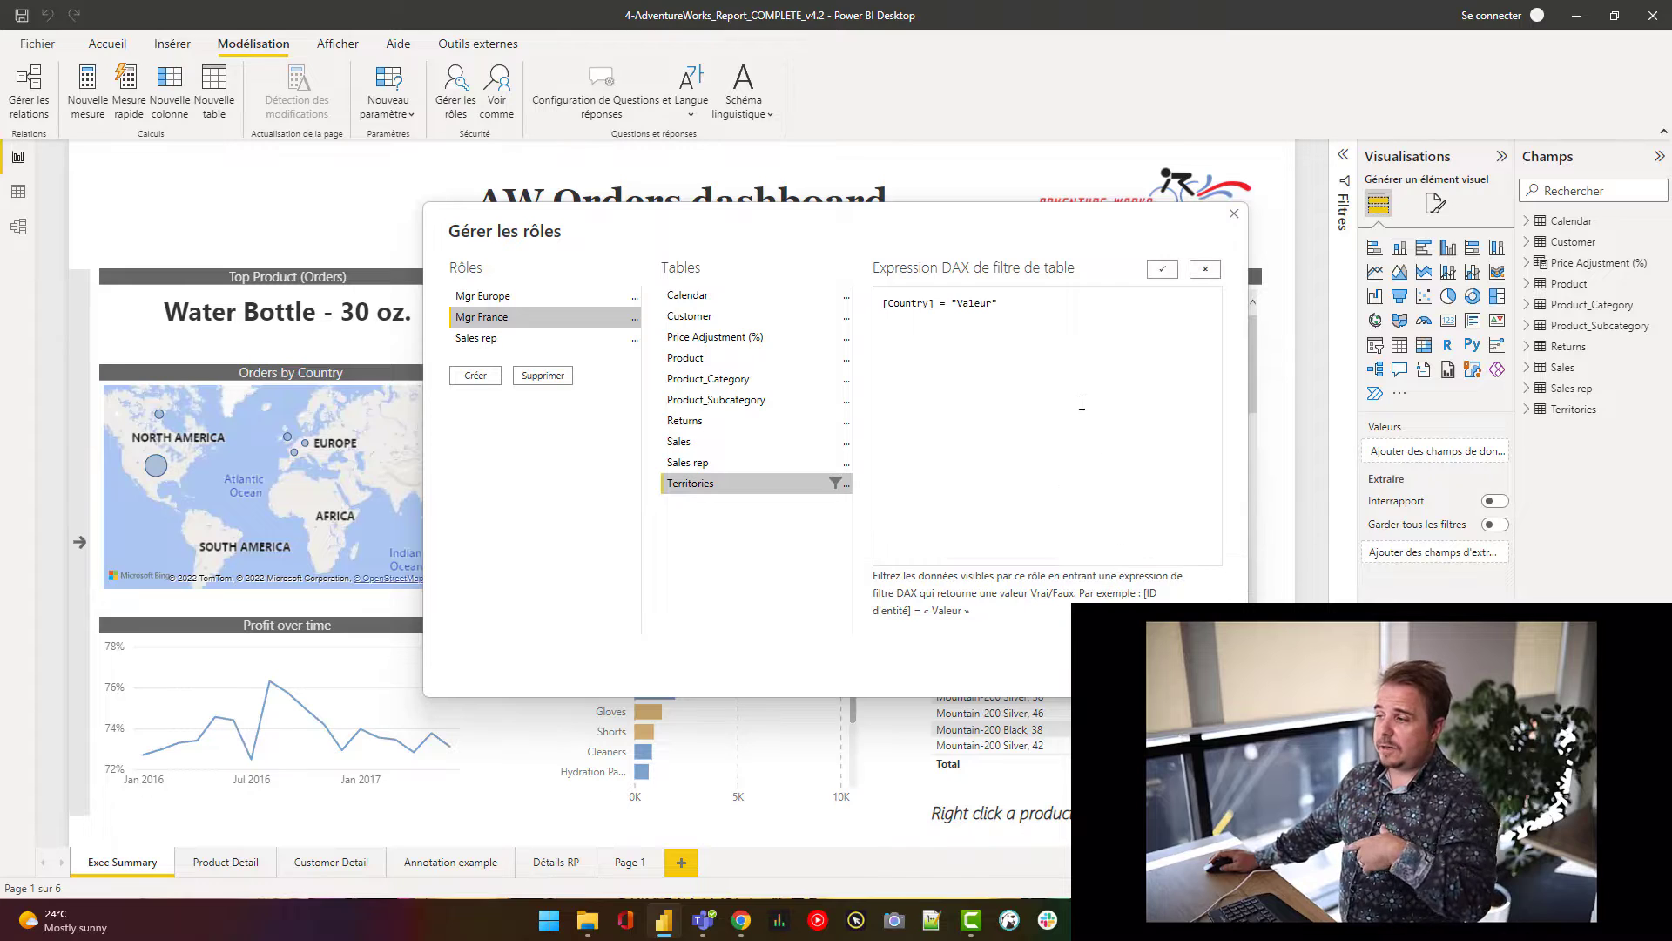
double_click(979, 304)
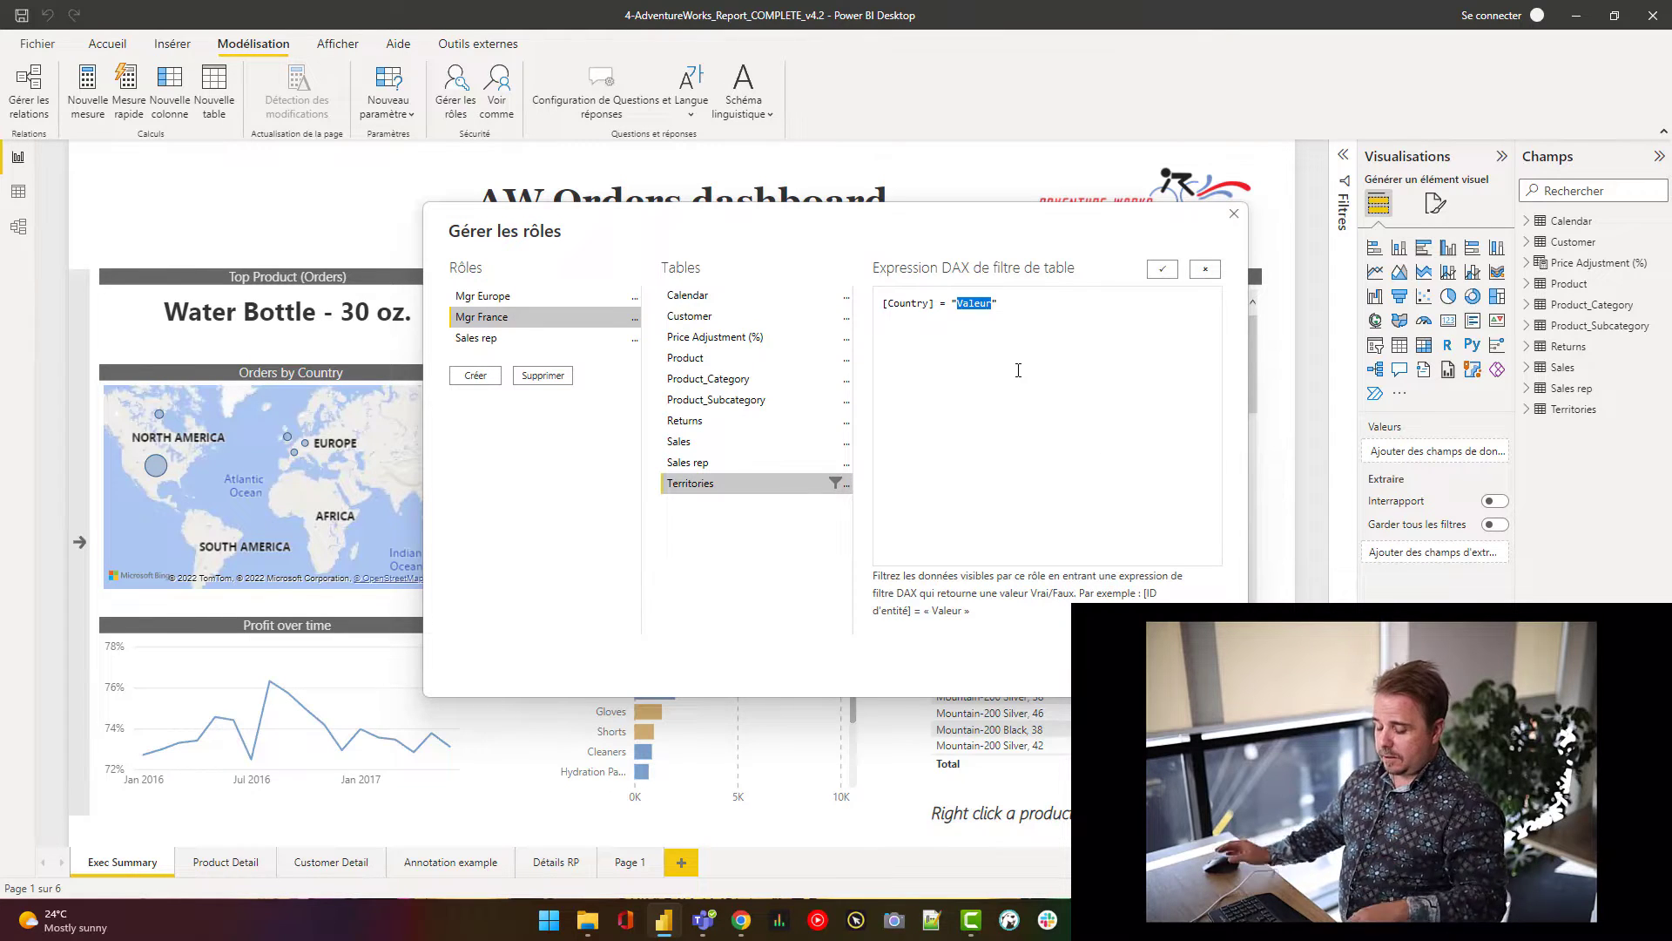
text(Franc)
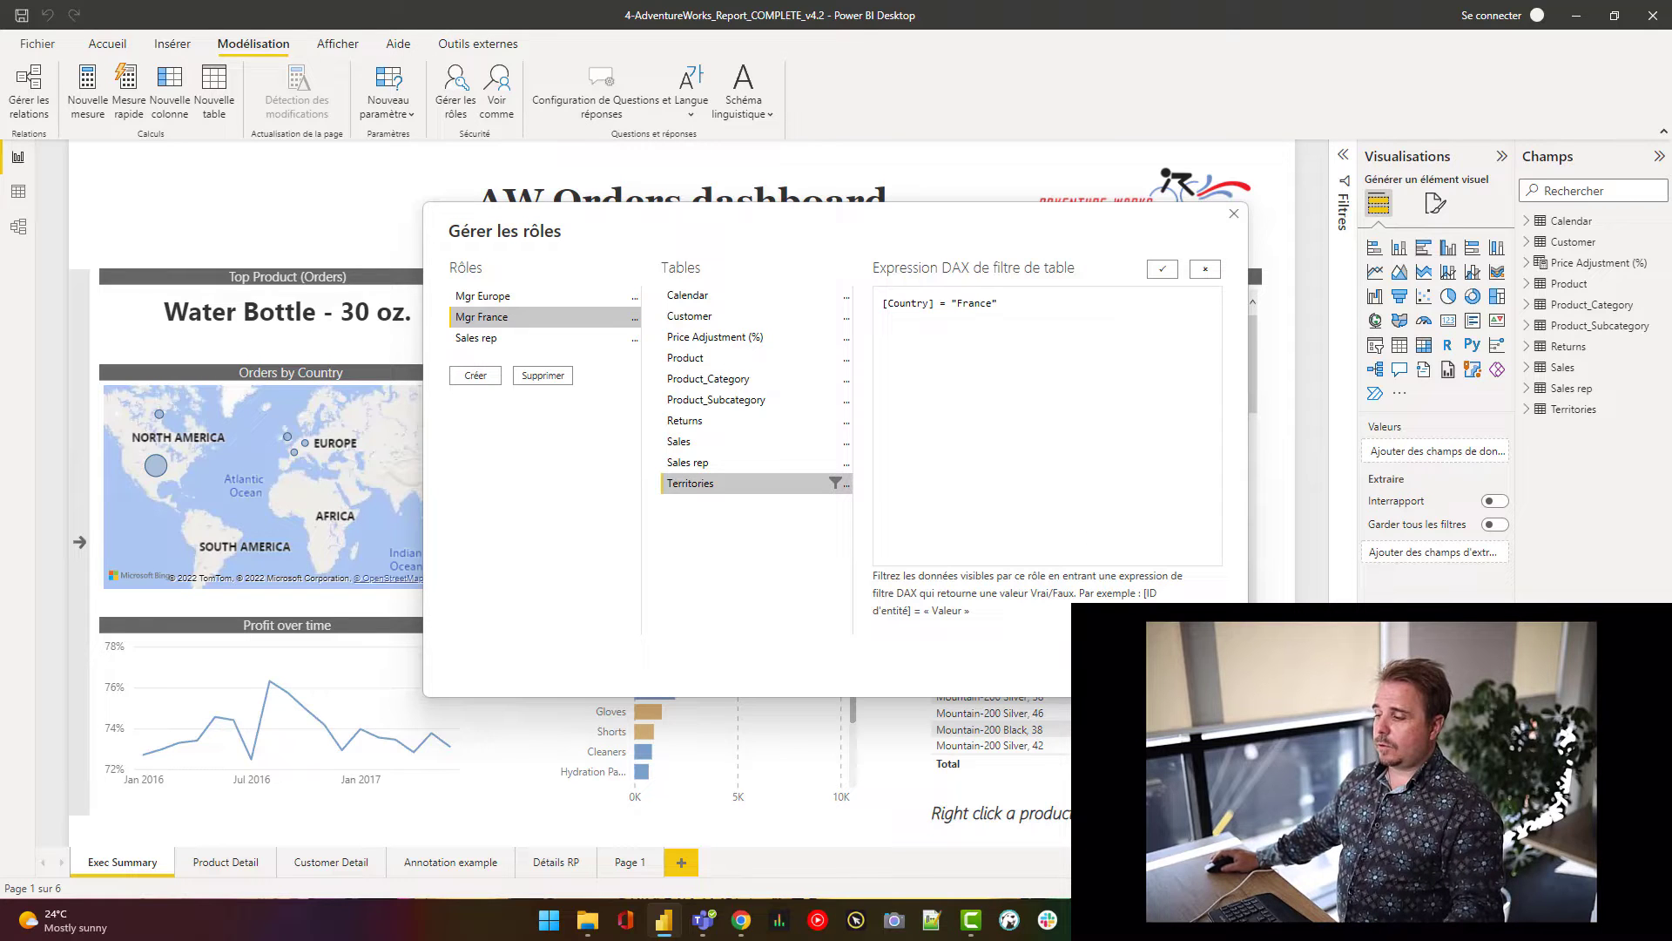
click(1116, 667)
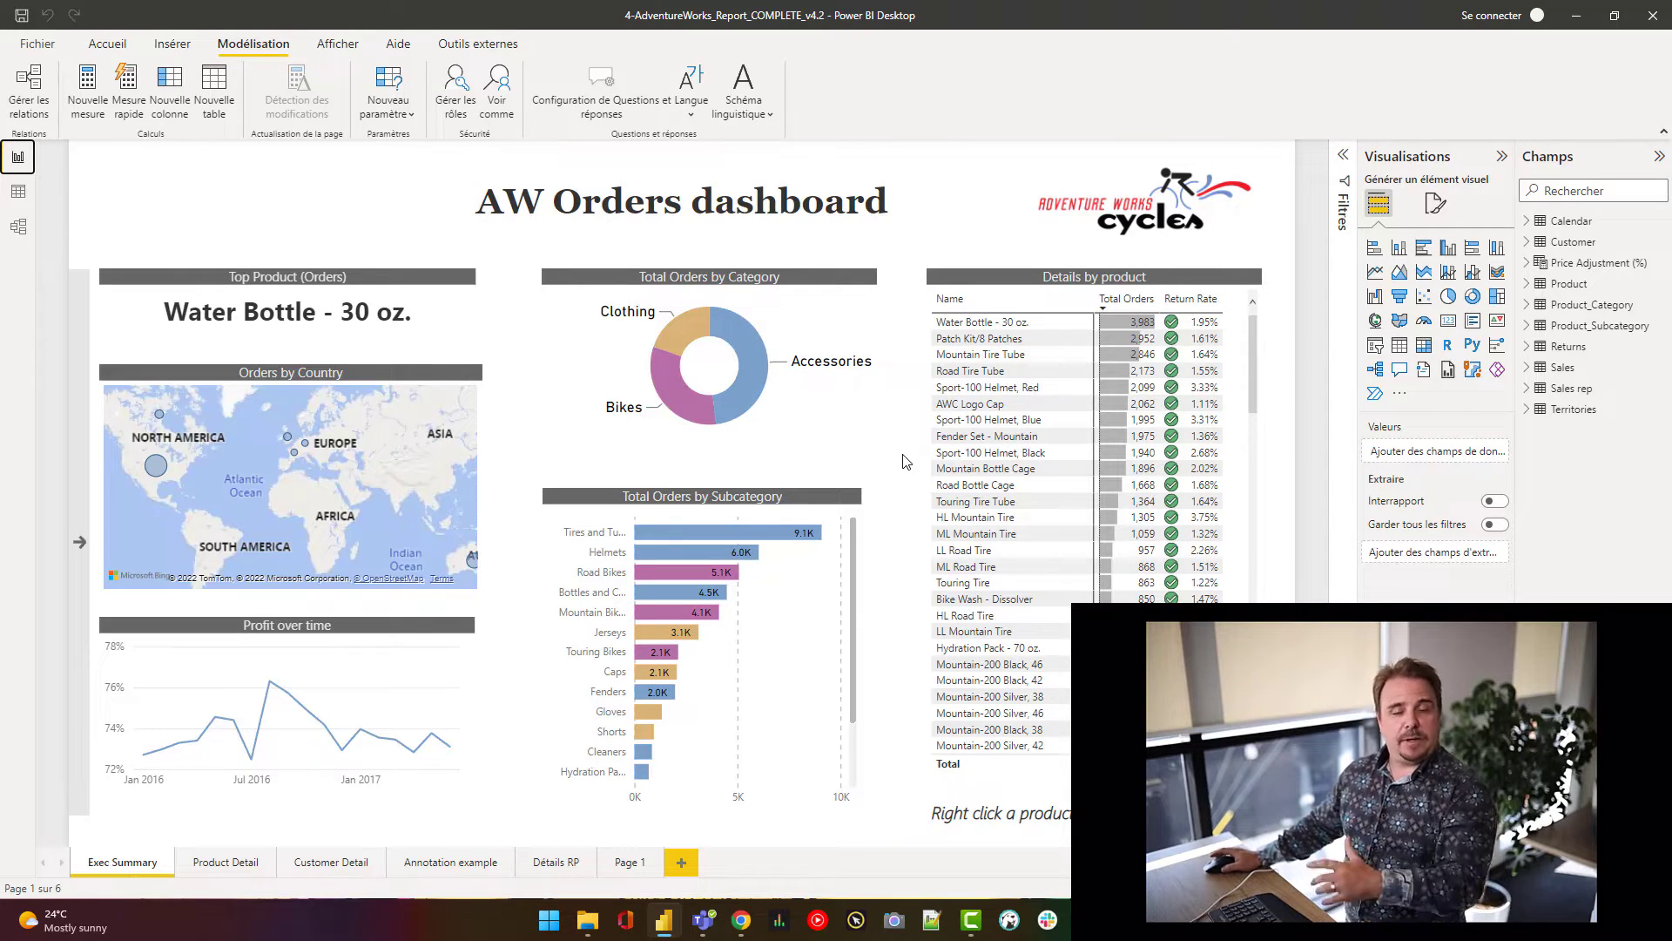
- Preview the report as Mgr France, then open the published Test user RLS workspace online
click(498, 106)
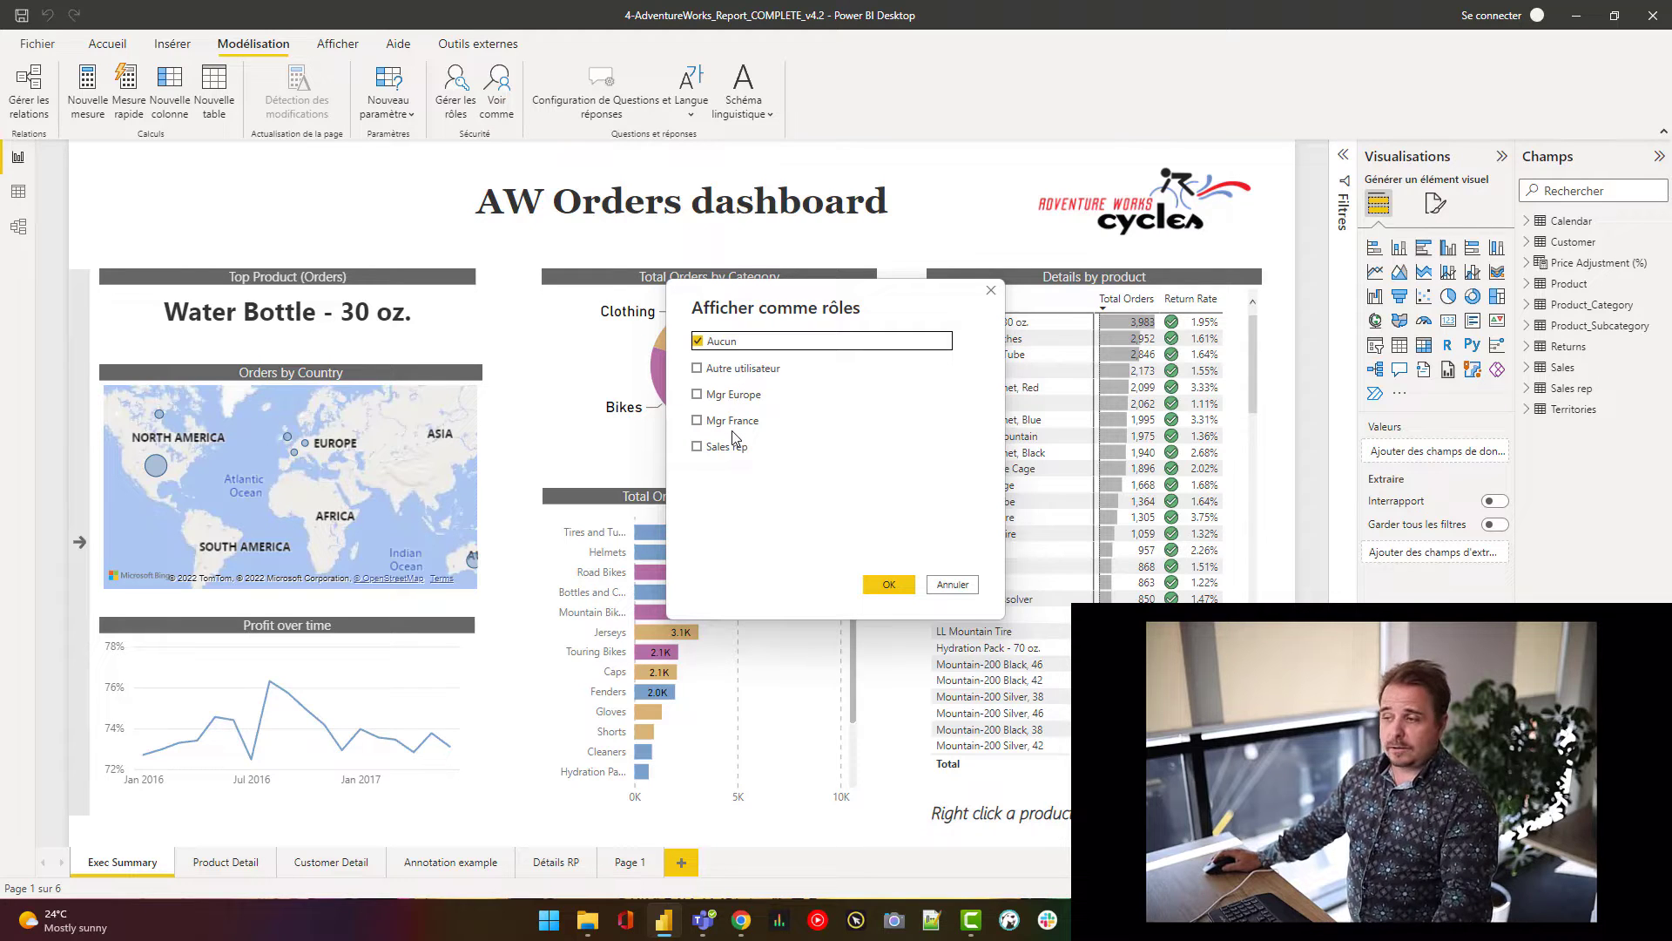
click(698, 419)
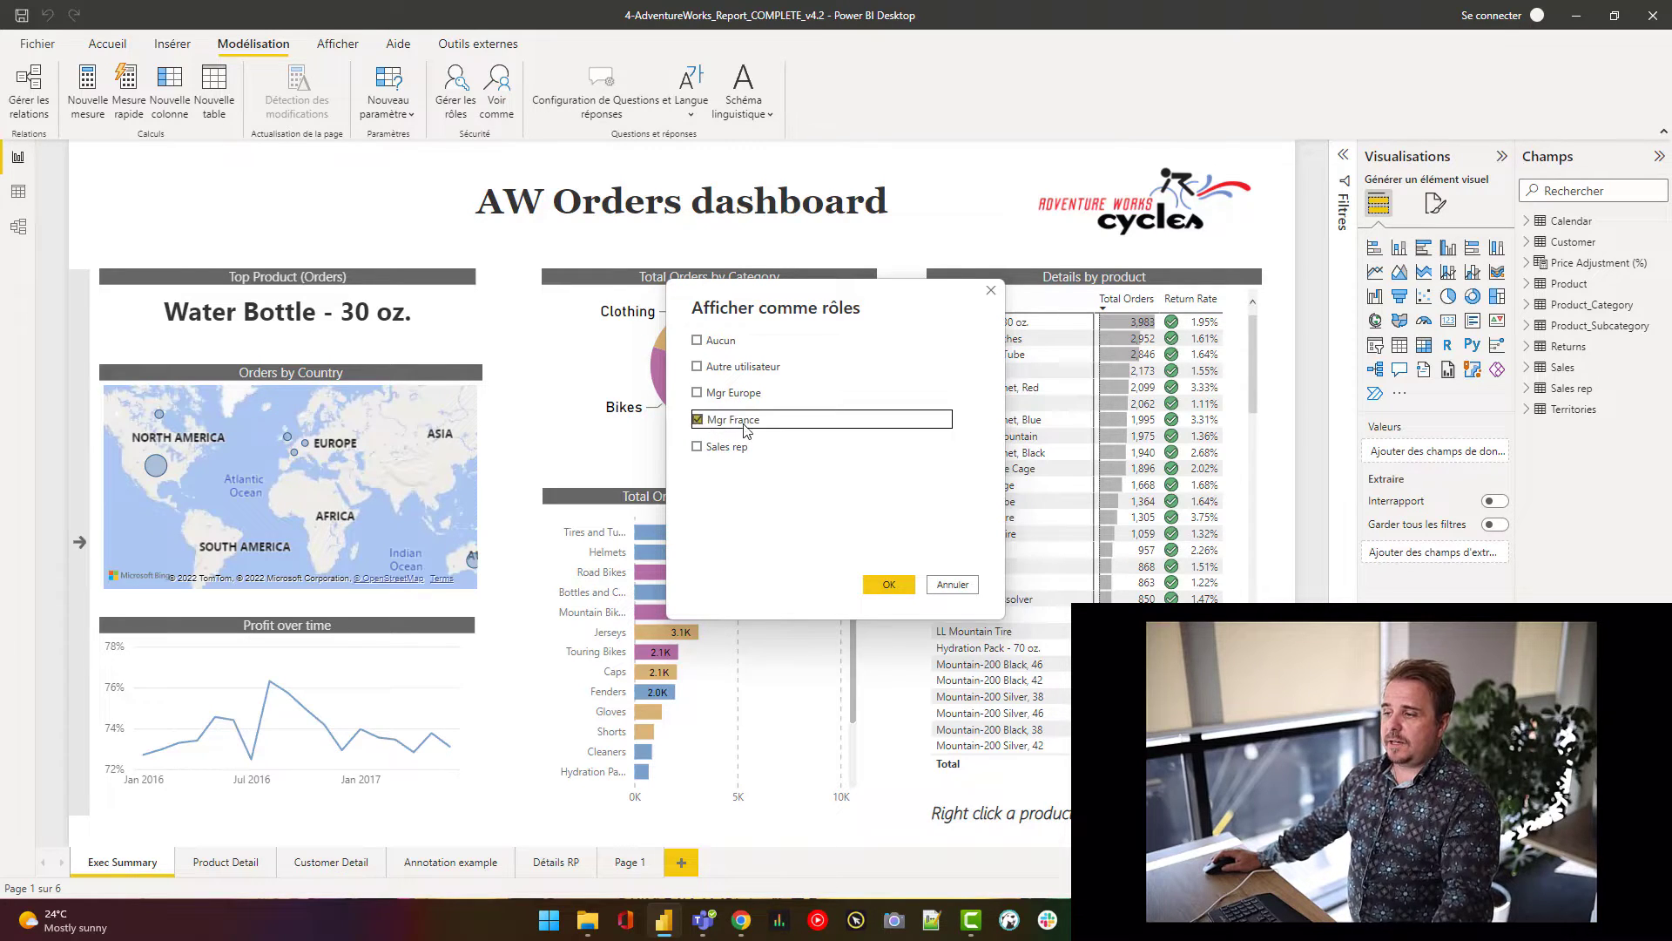
click(887, 584)
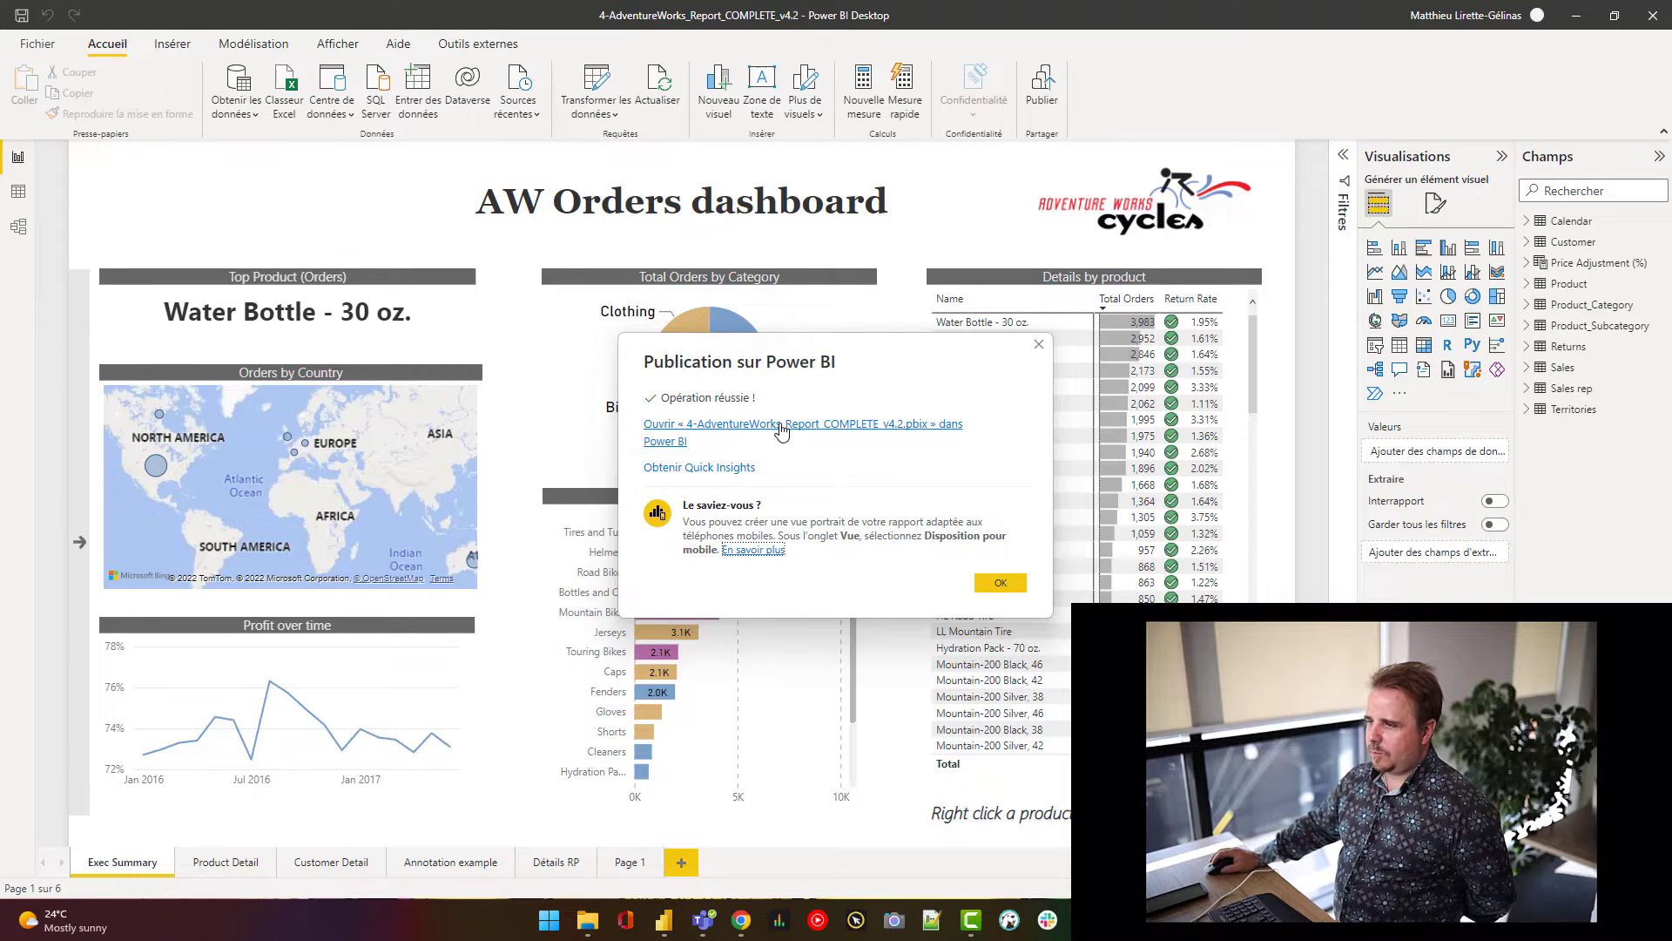
click(781, 431)
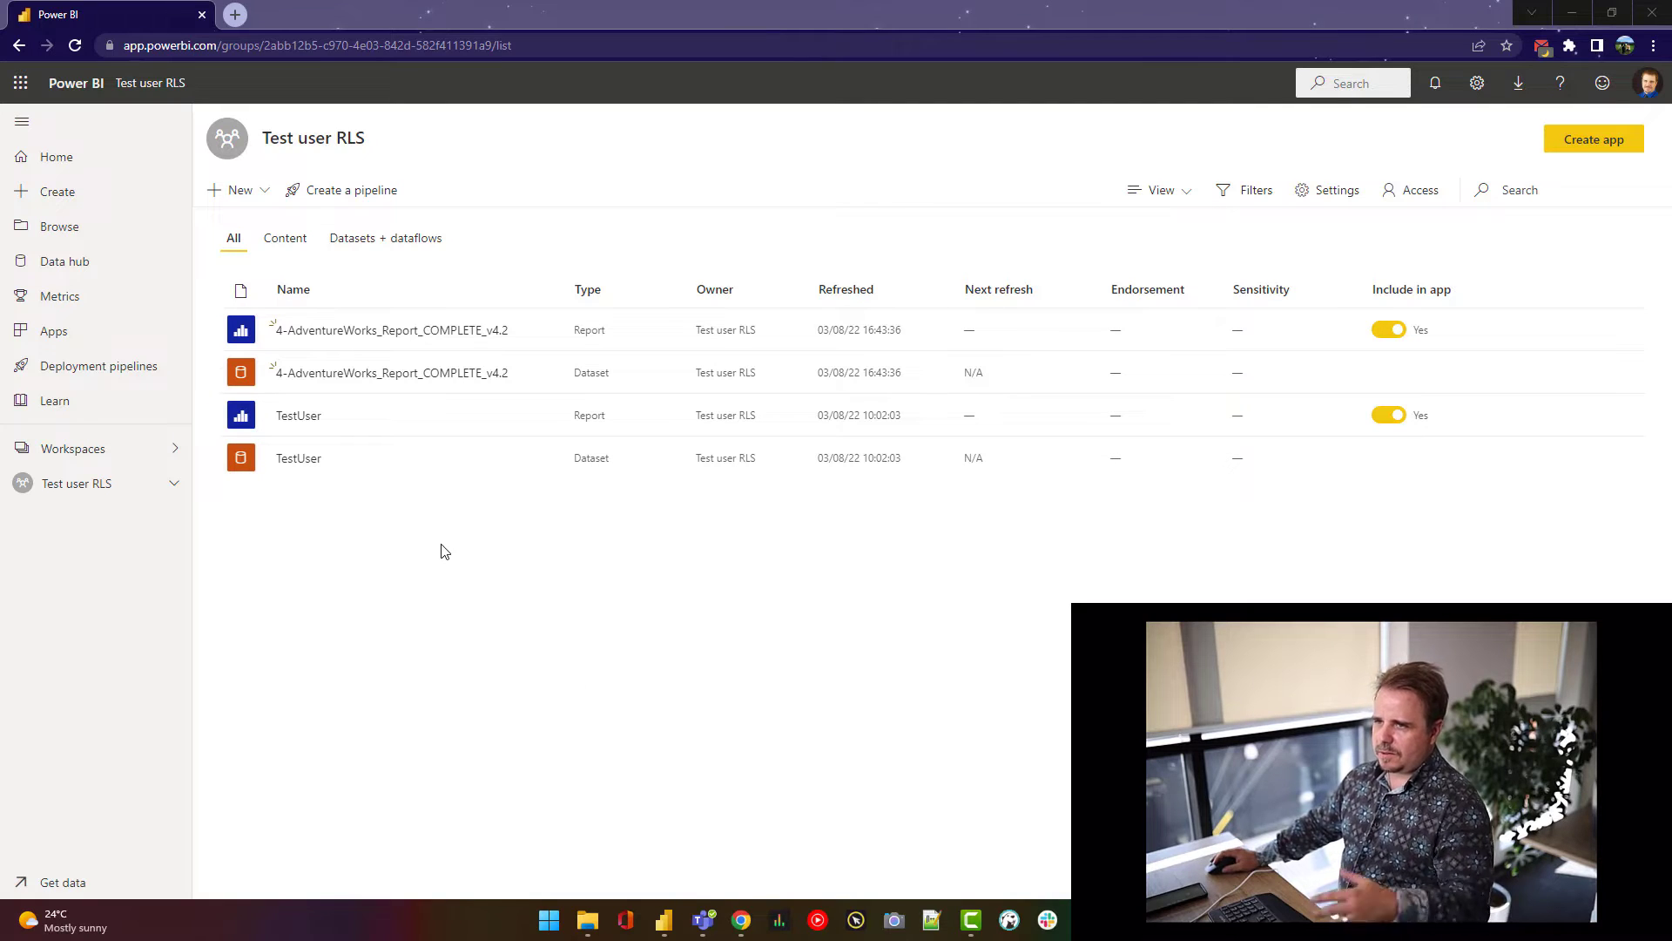
- Check the published AdventureWorks report, then bring up the dataset's More options in the workspace
mouse_move(538, 391)
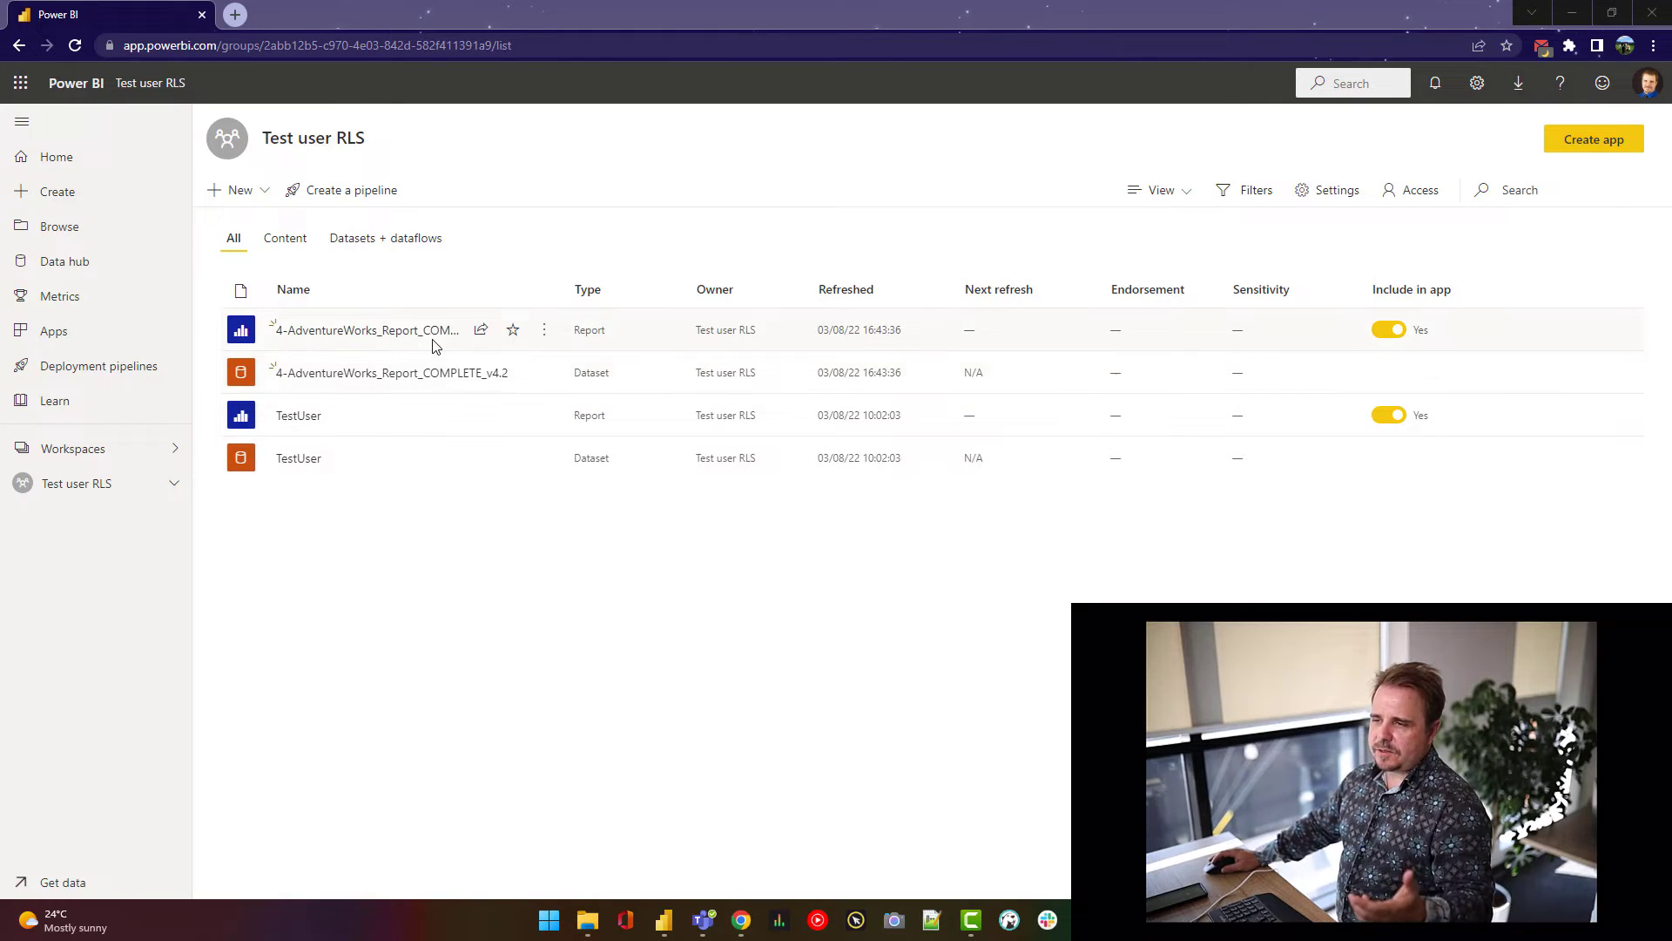
click(403, 331)
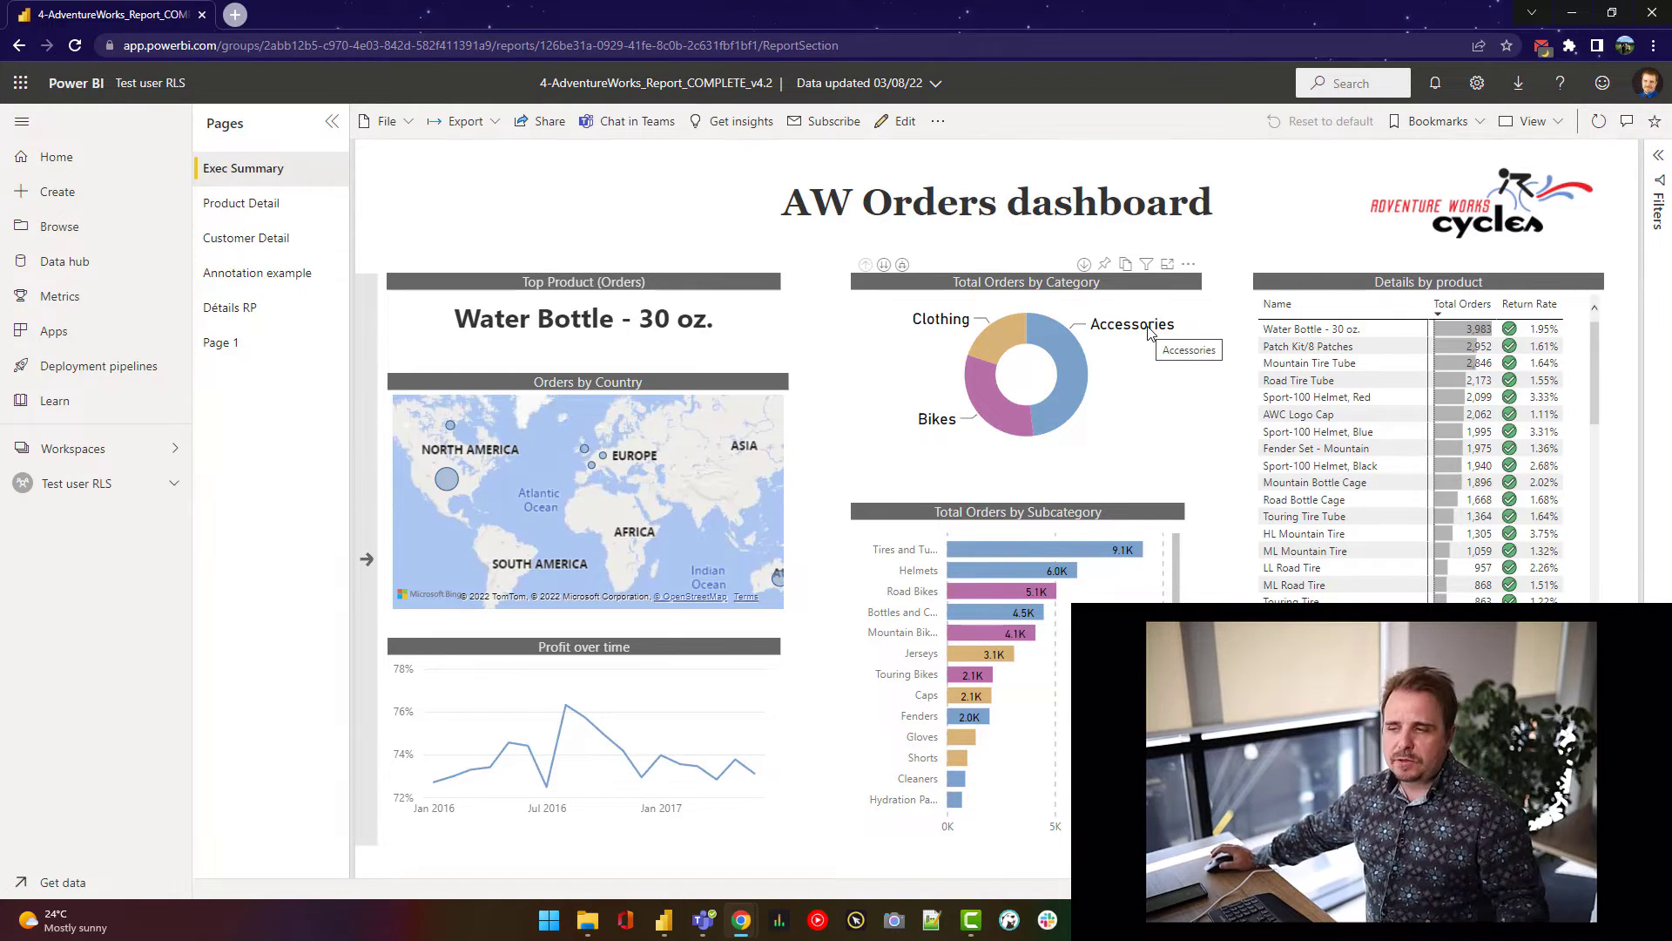
click(79, 489)
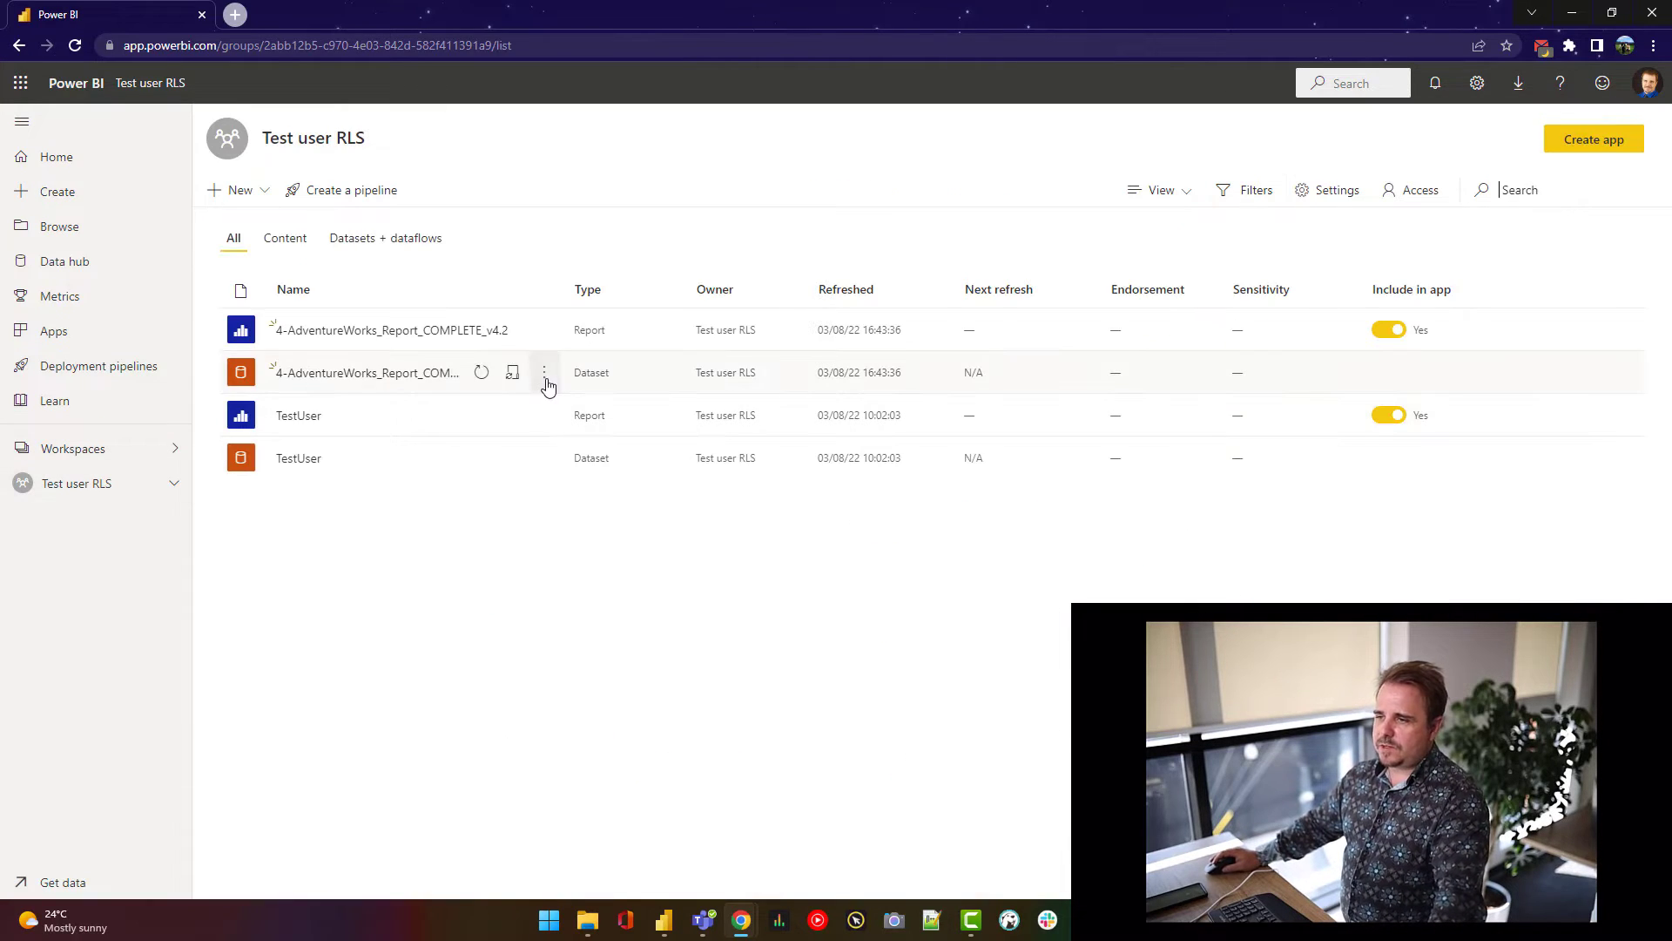
click(544, 374)
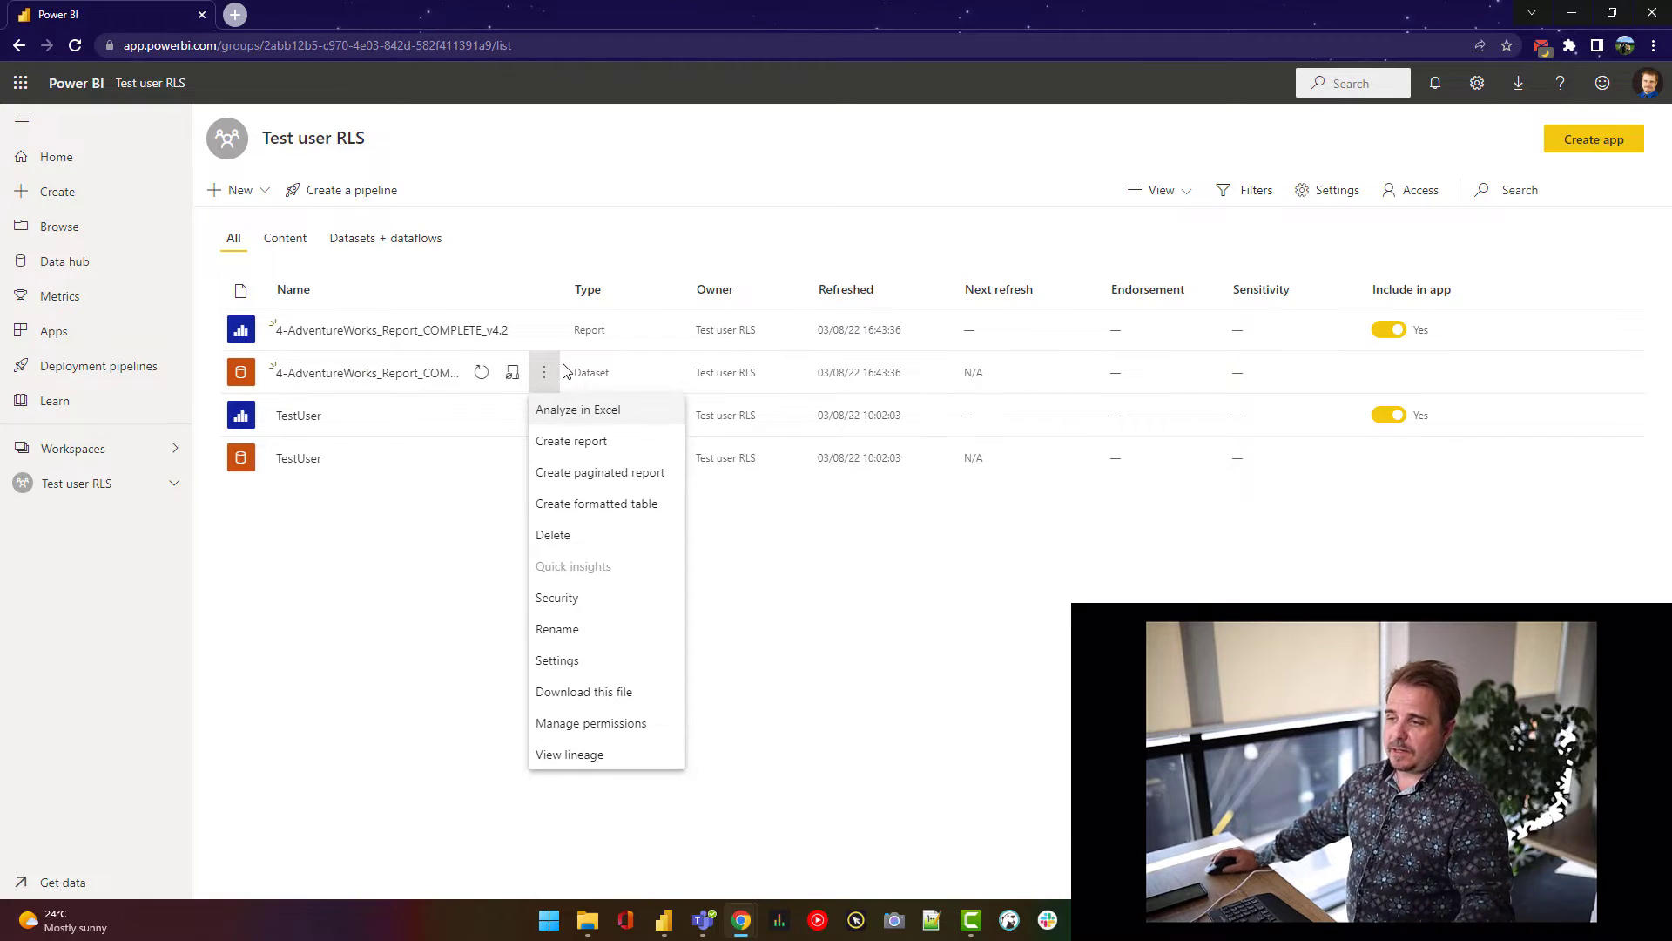
- Add the looked-up user as a member of the dataset's Mgr France RLS role and save
click(570, 607)
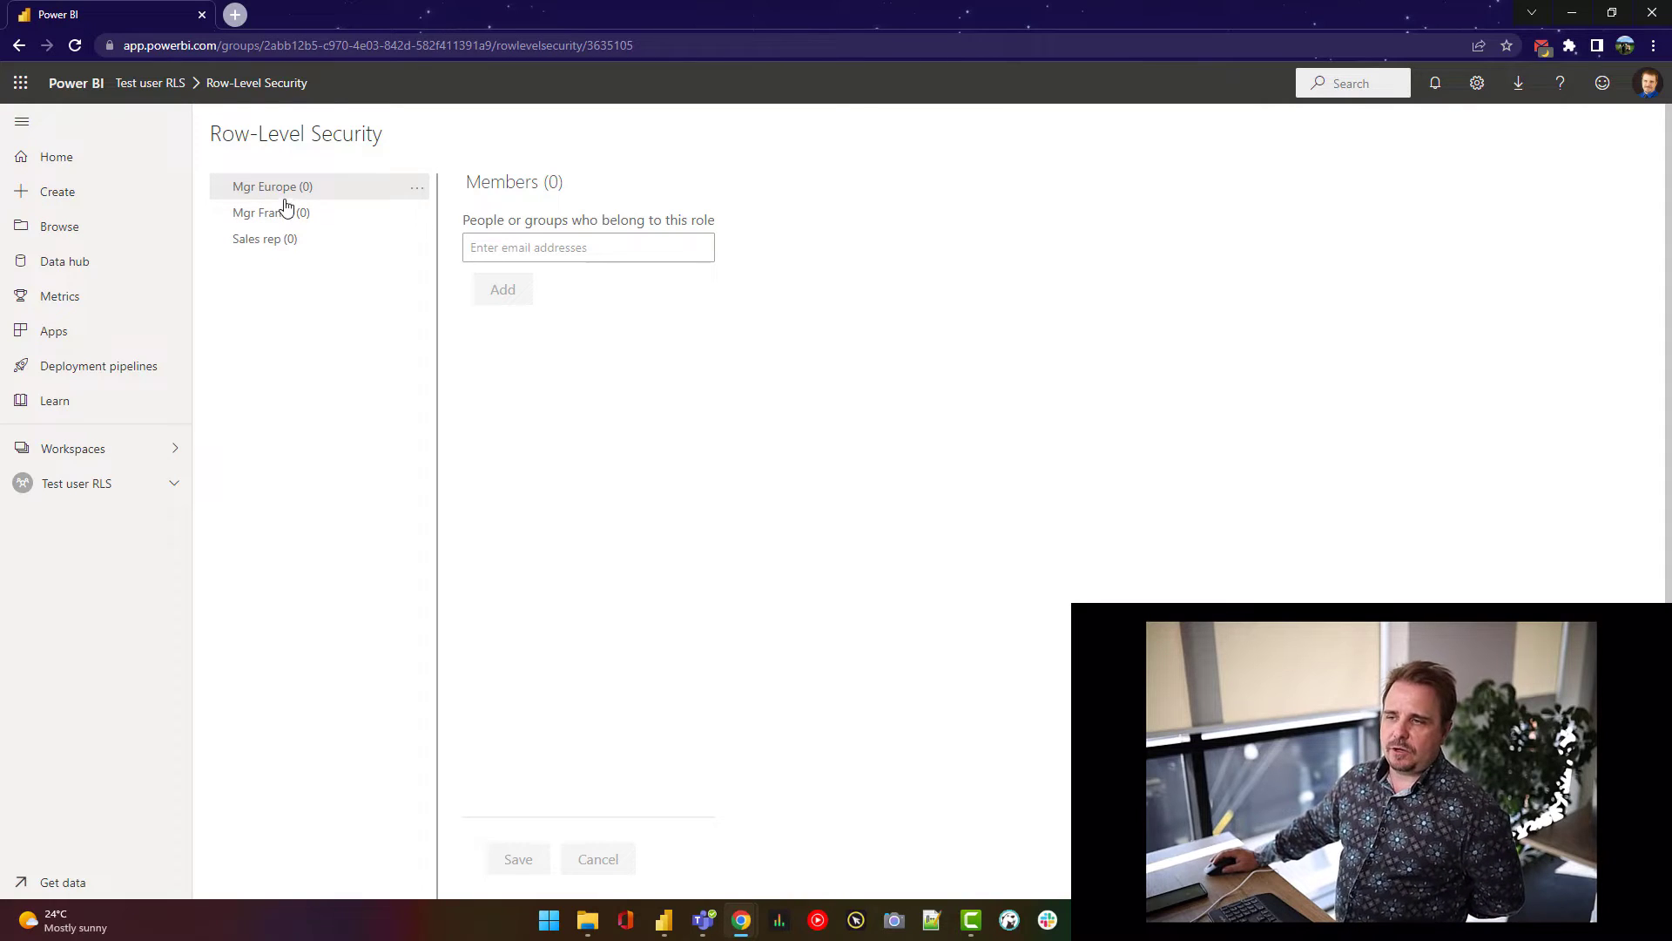
click(279, 218)
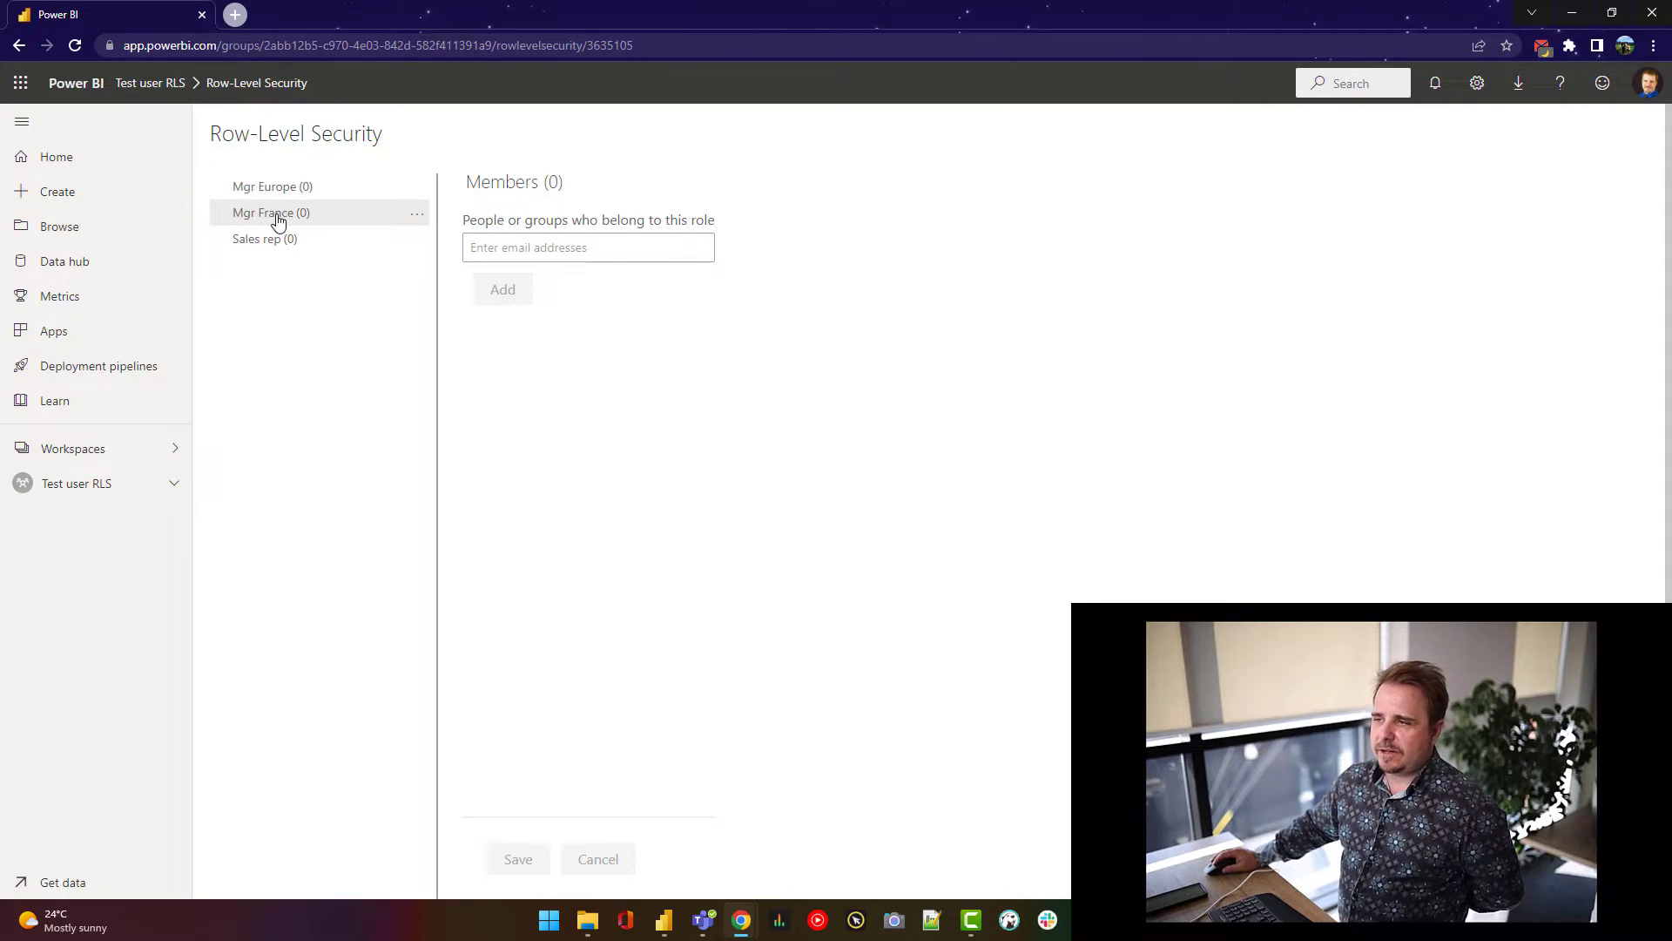
click(561, 252)
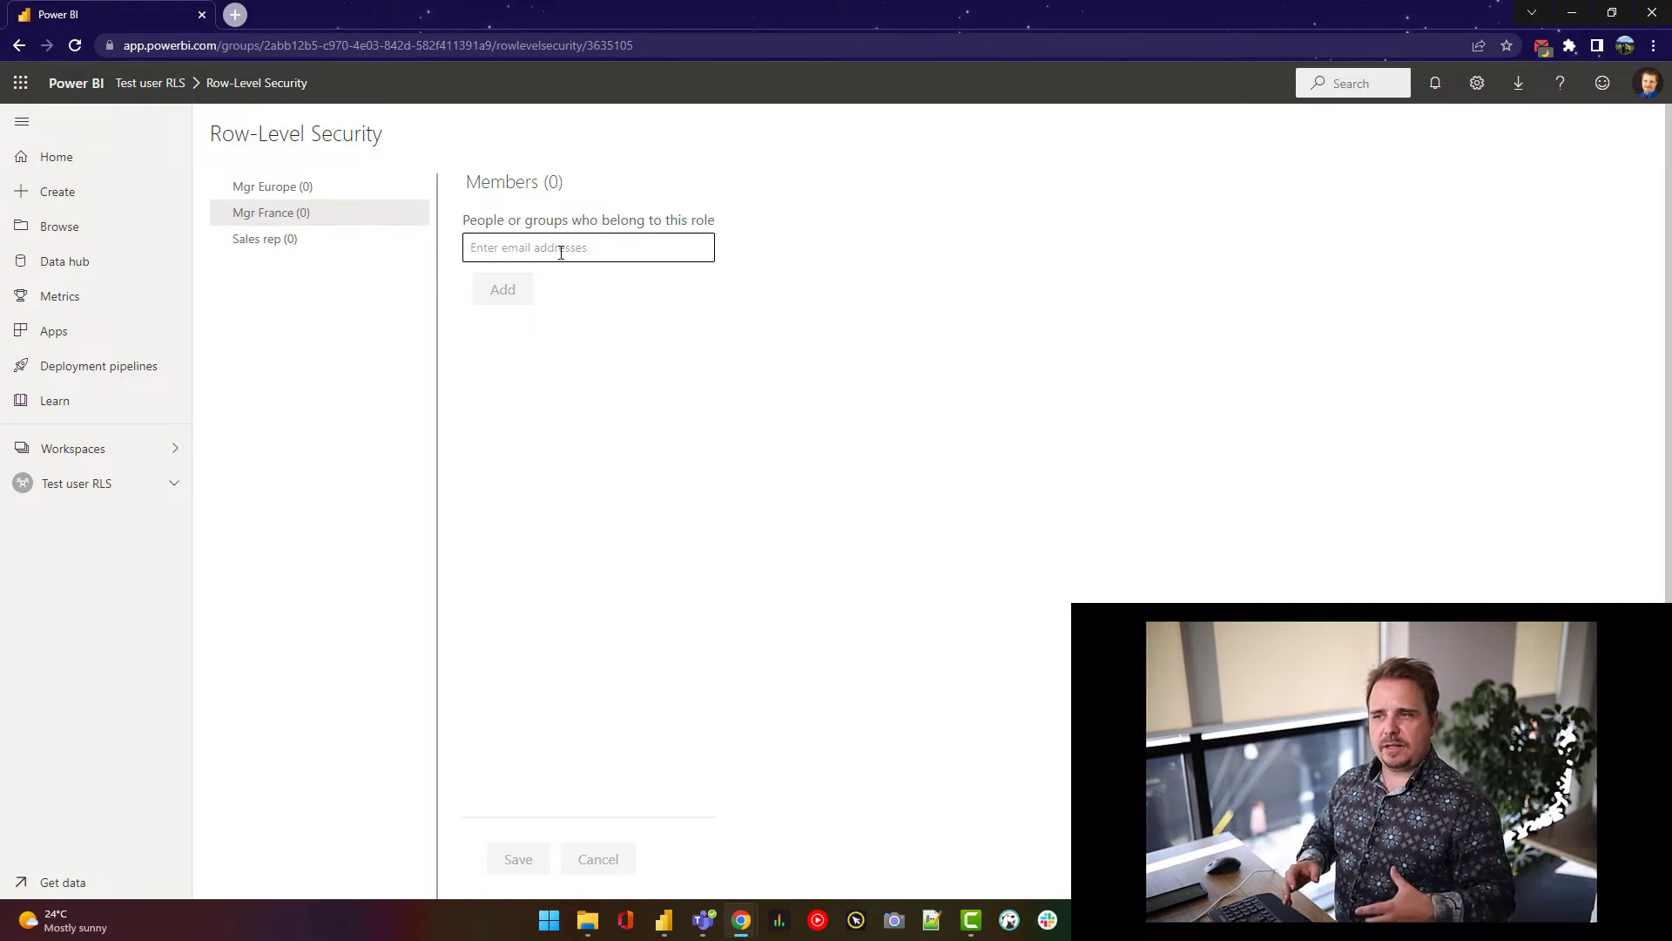
text(carl)
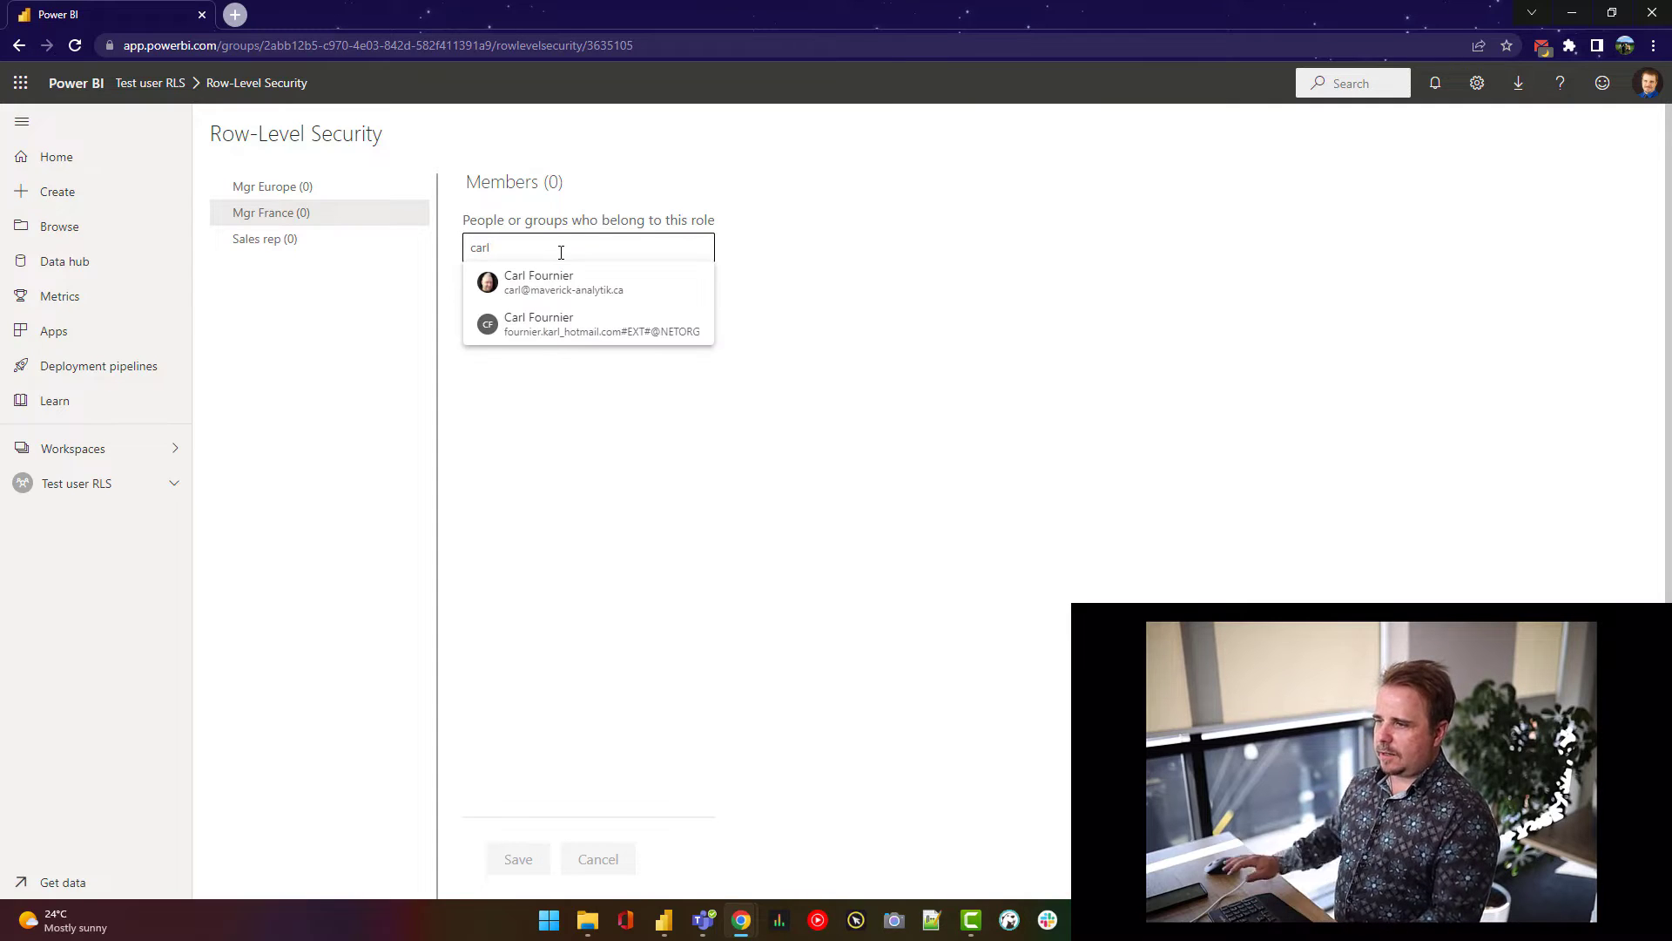
click(562, 282)
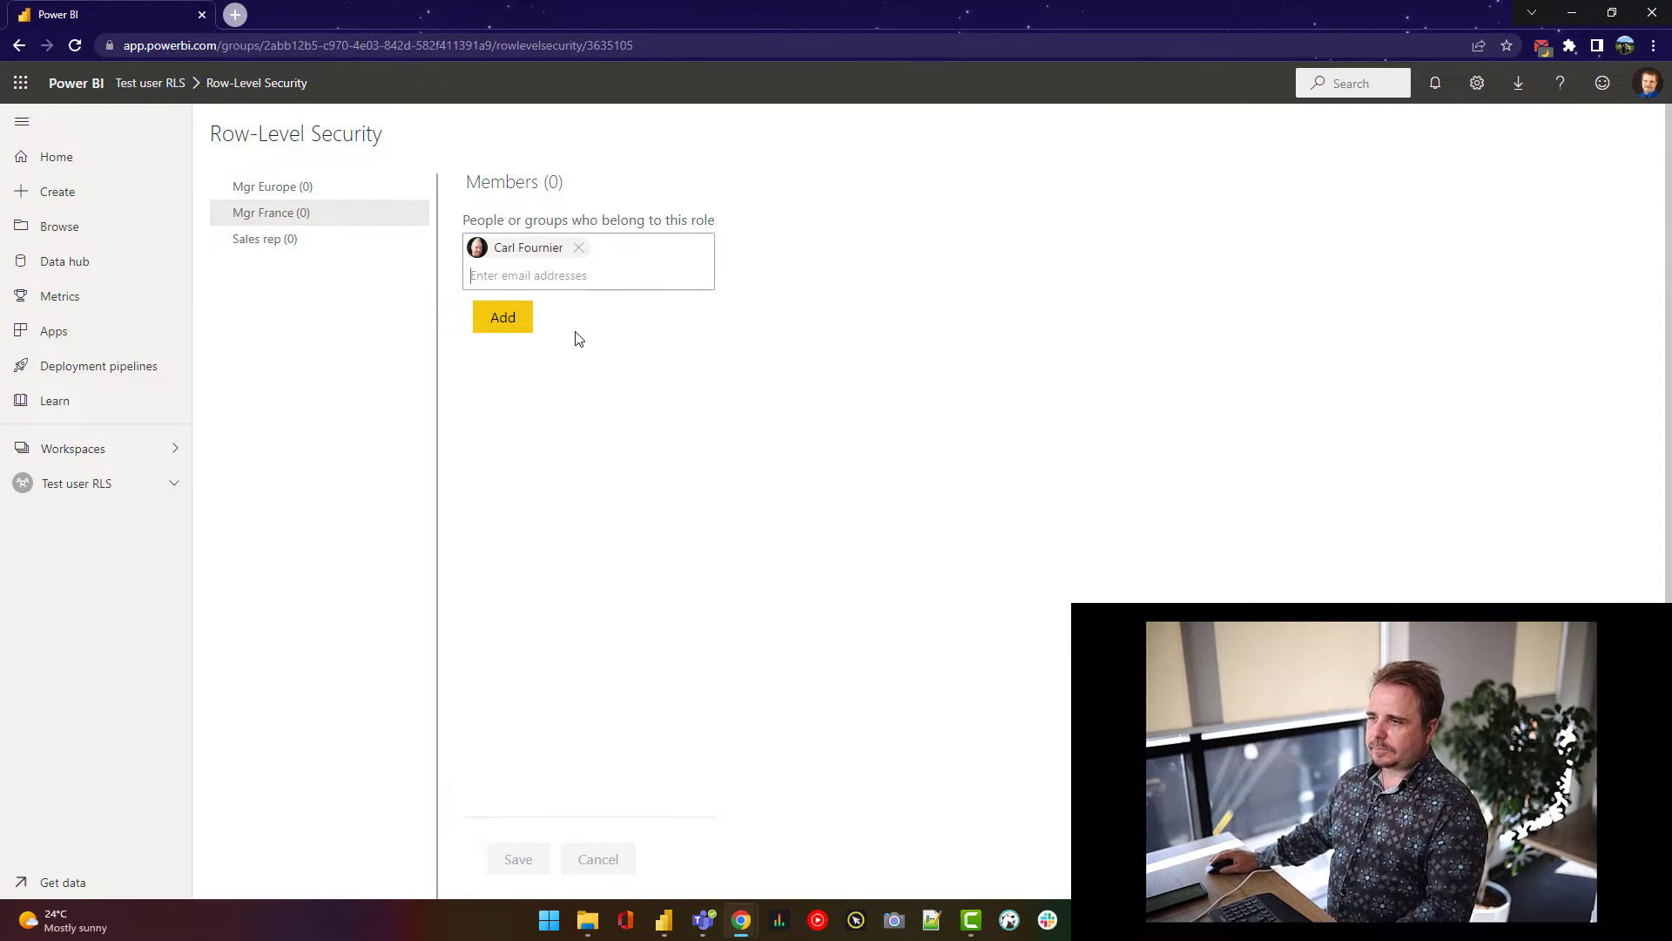
click(509, 328)
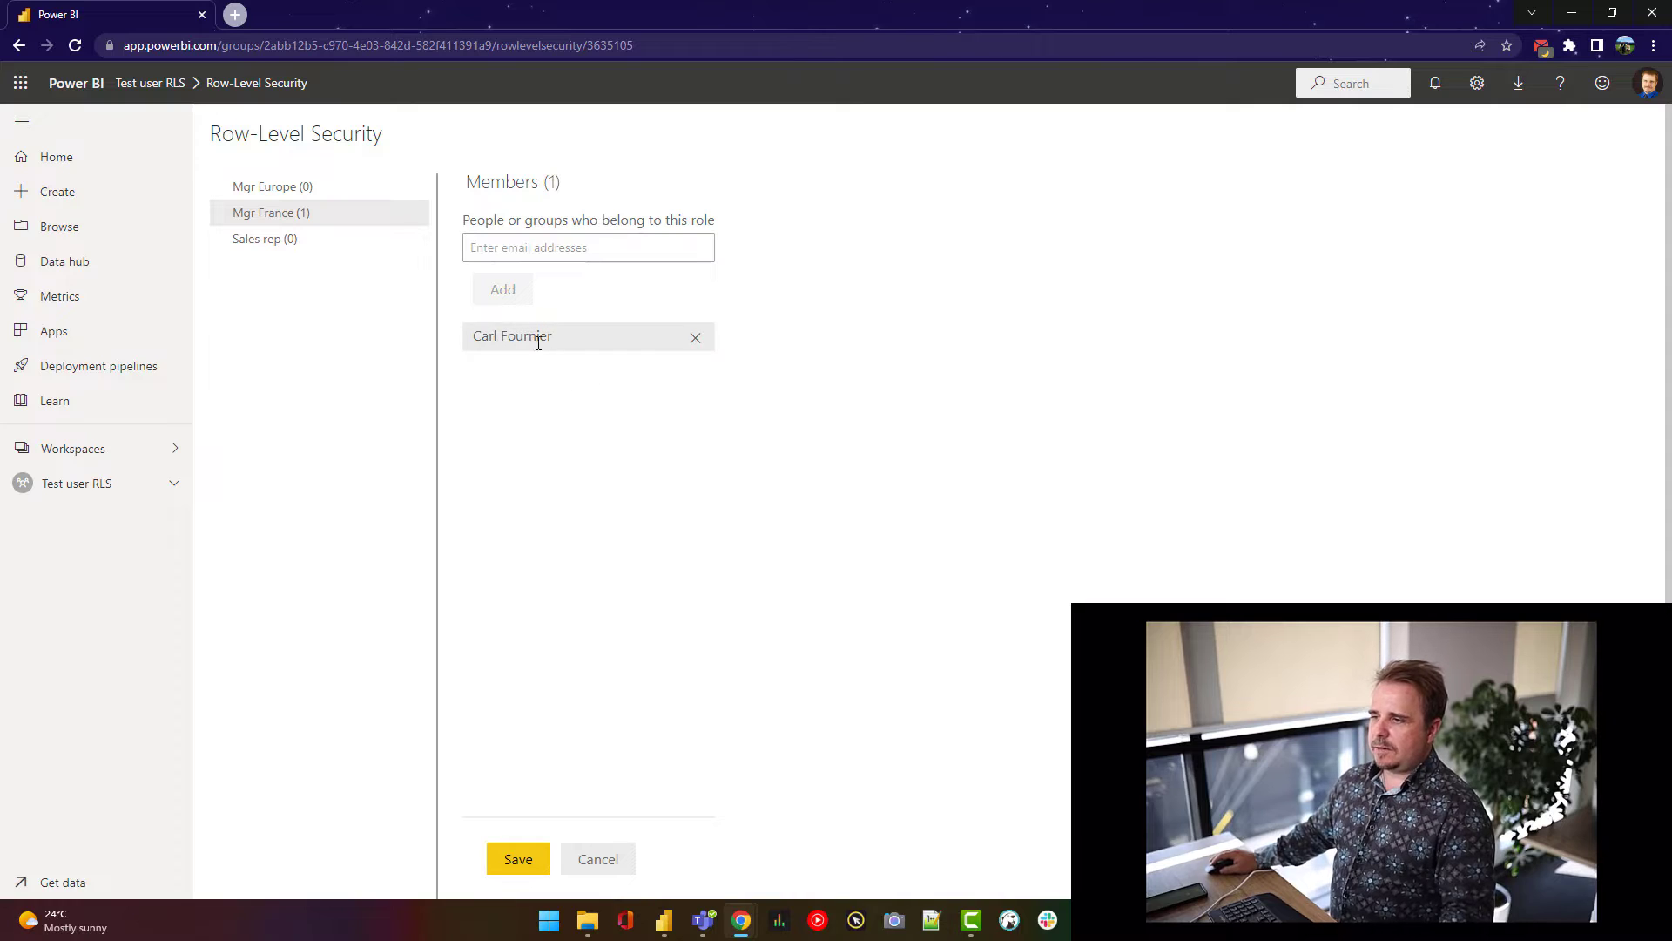
click(520, 859)
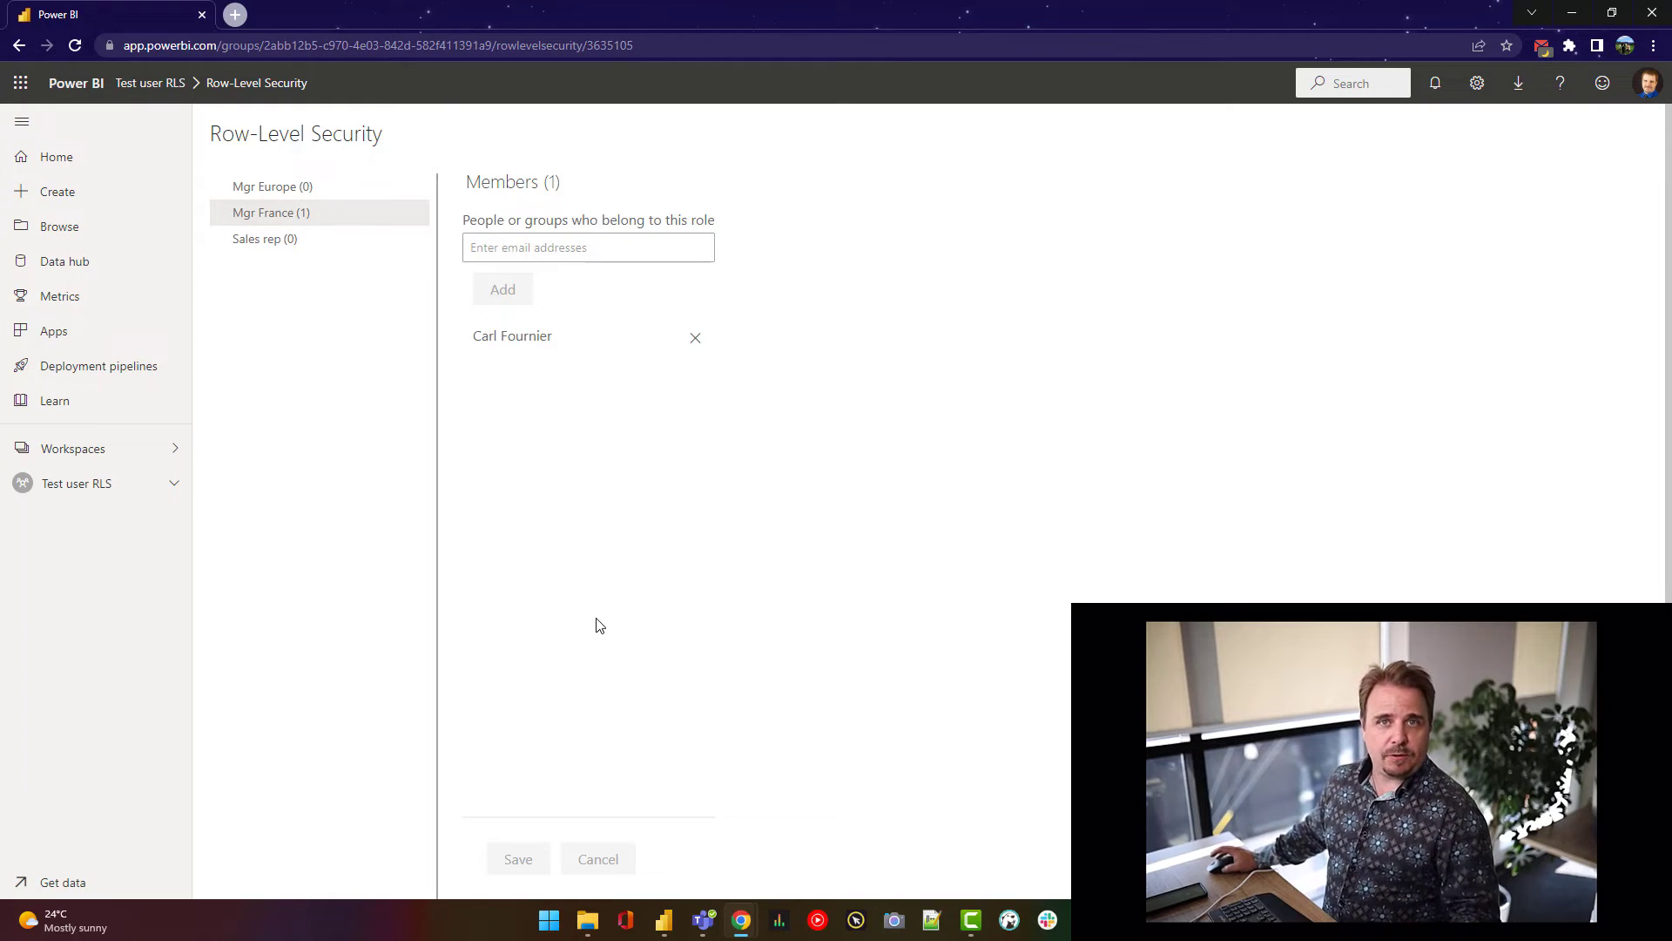
click(75, 485)
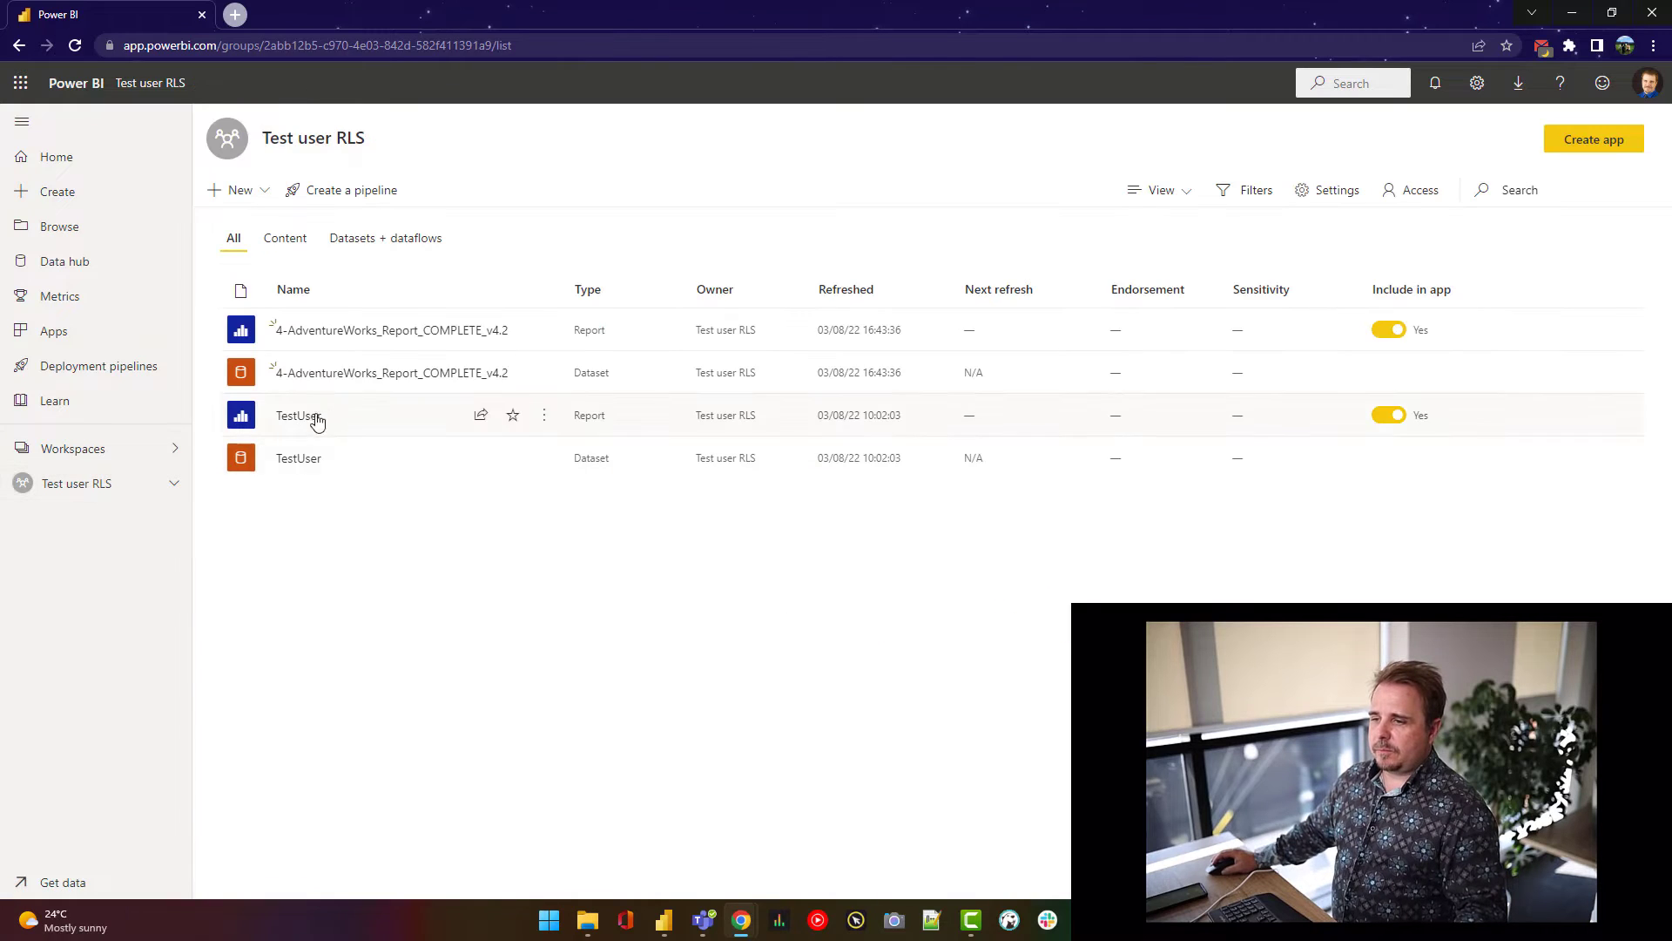
- Reopen the AdventureWorks dataset's Security page and review the Mgr France role's member
click(391, 335)
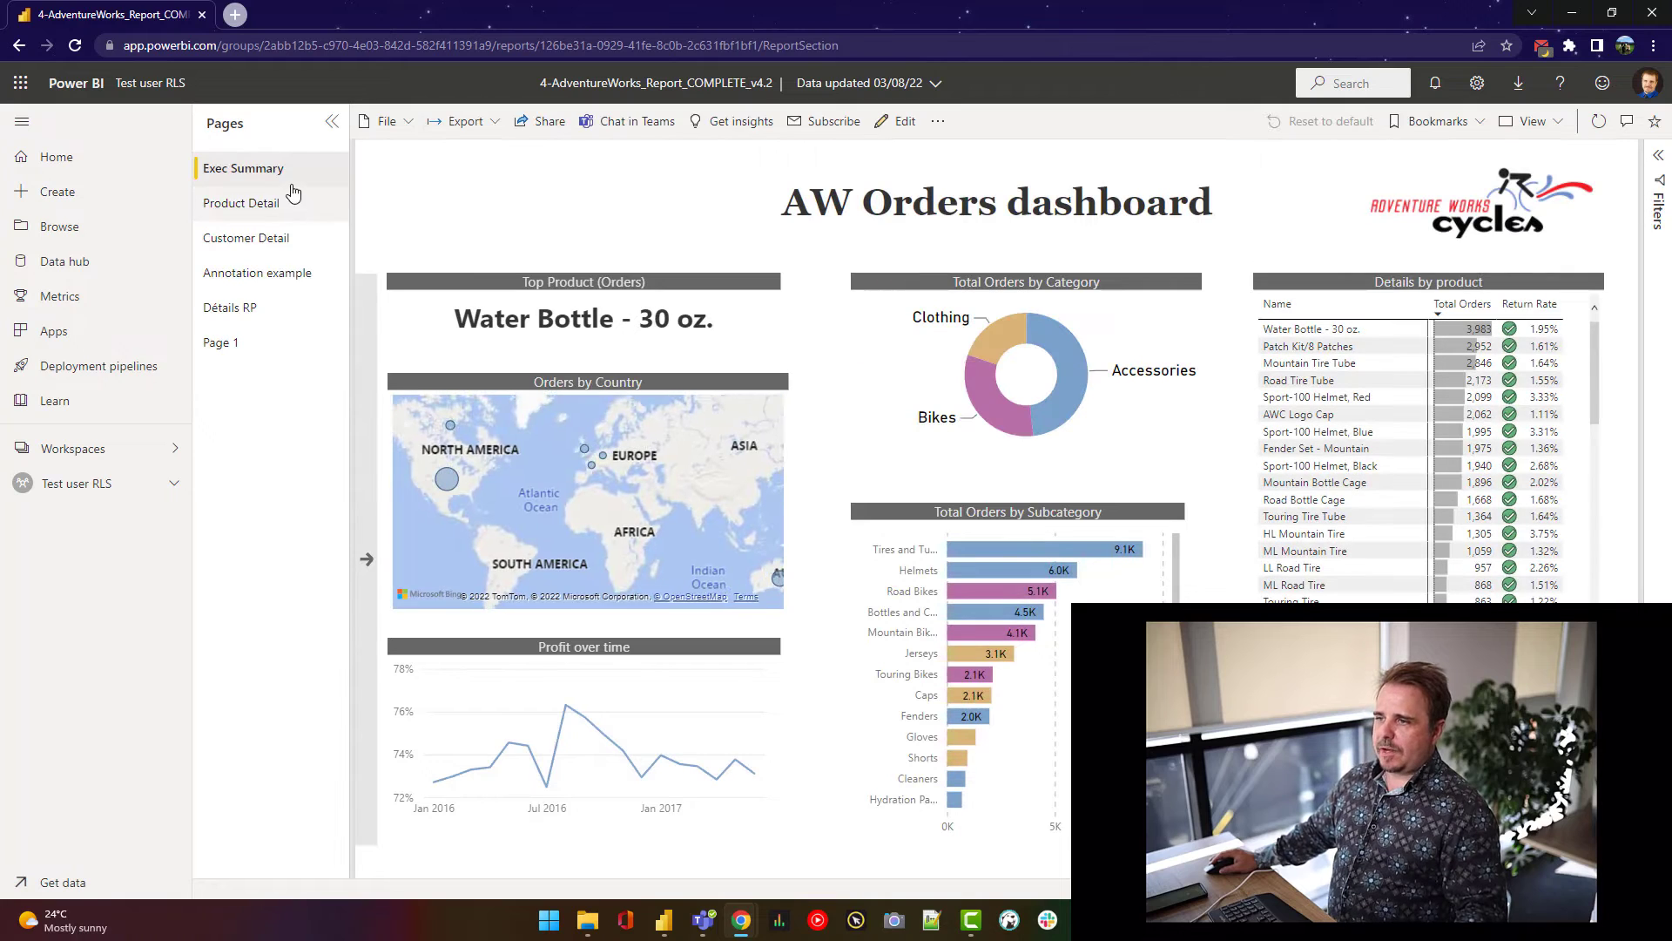
right_click(280, 177)
click(345, 170)
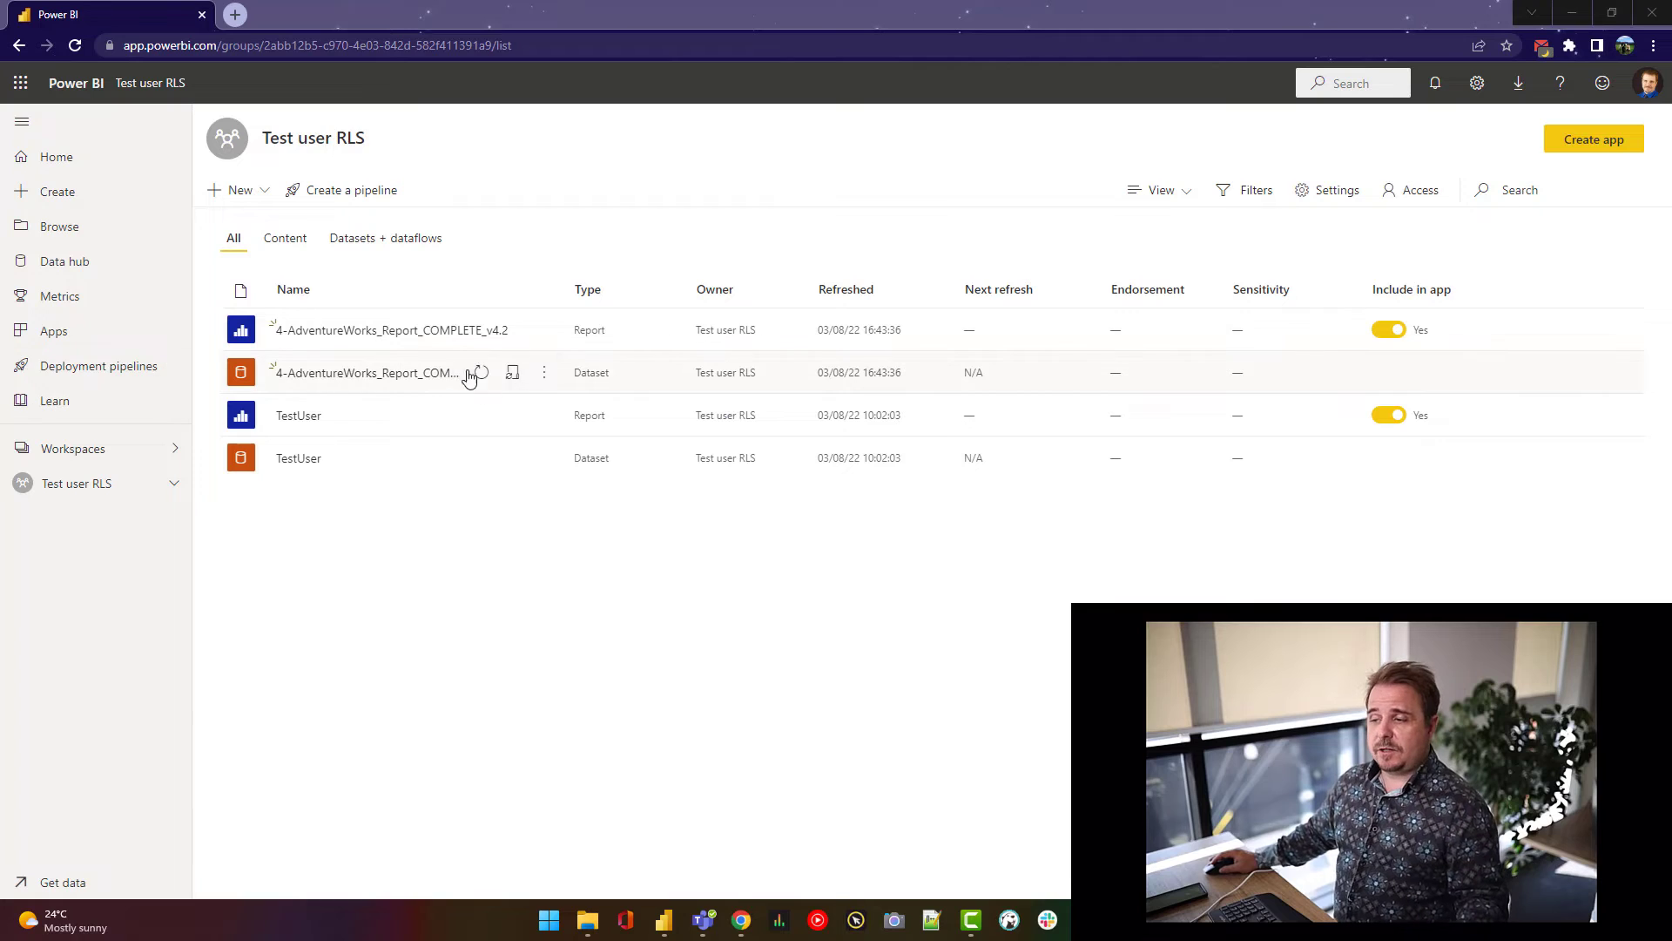
click(544, 372)
click(579, 597)
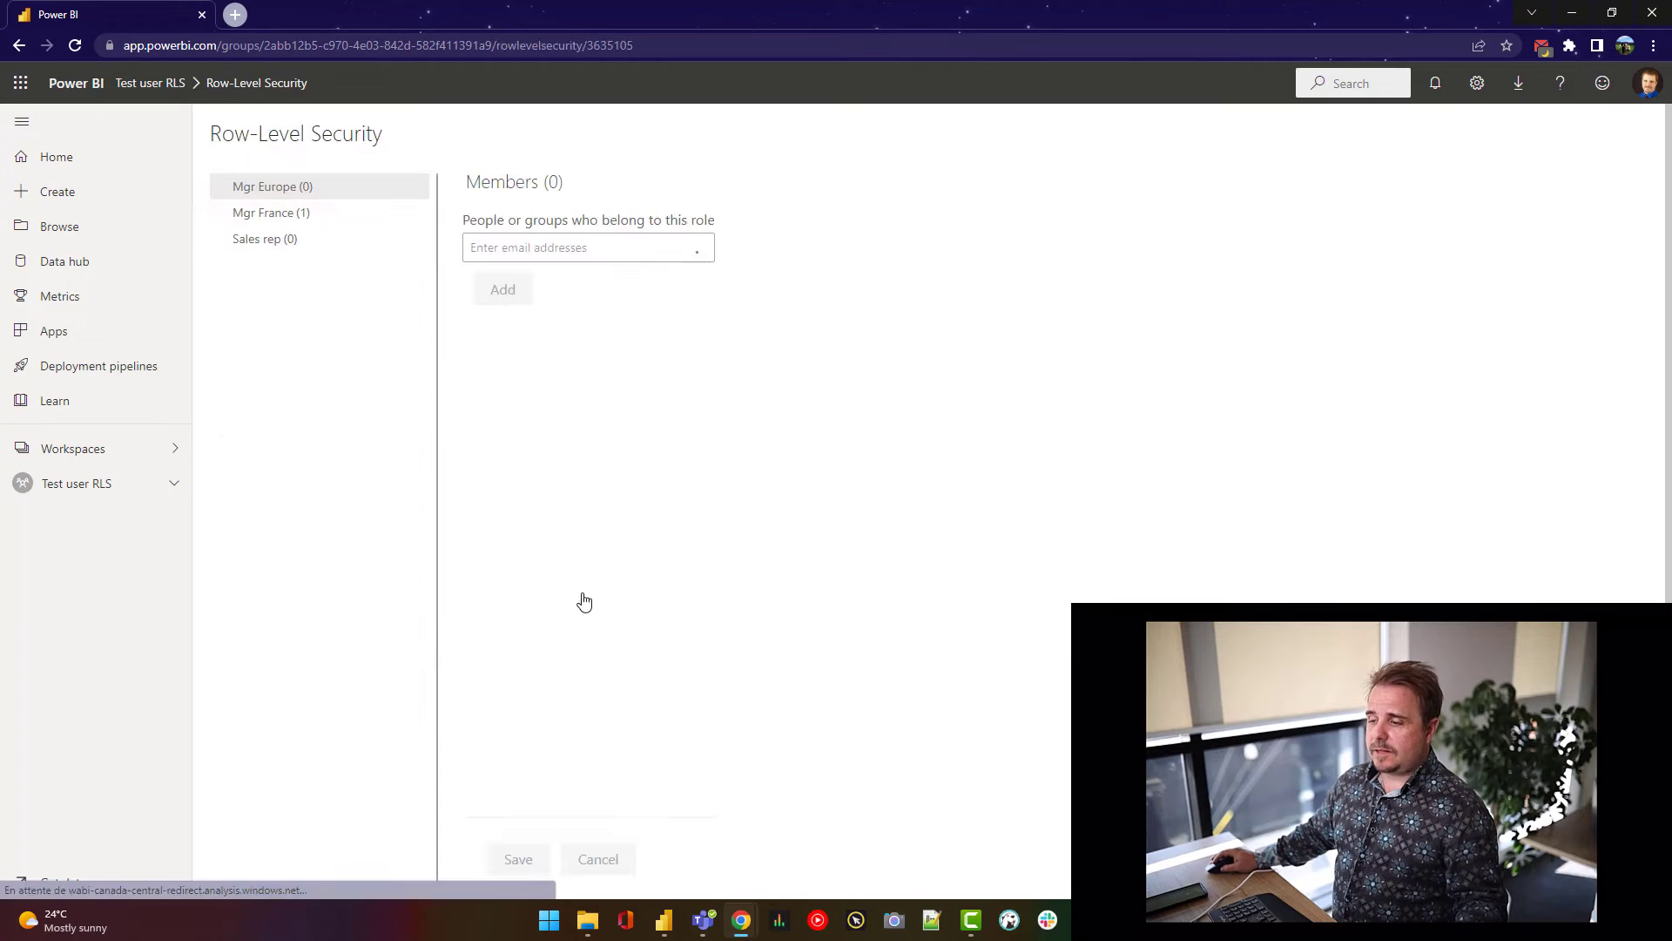
click(270, 213)
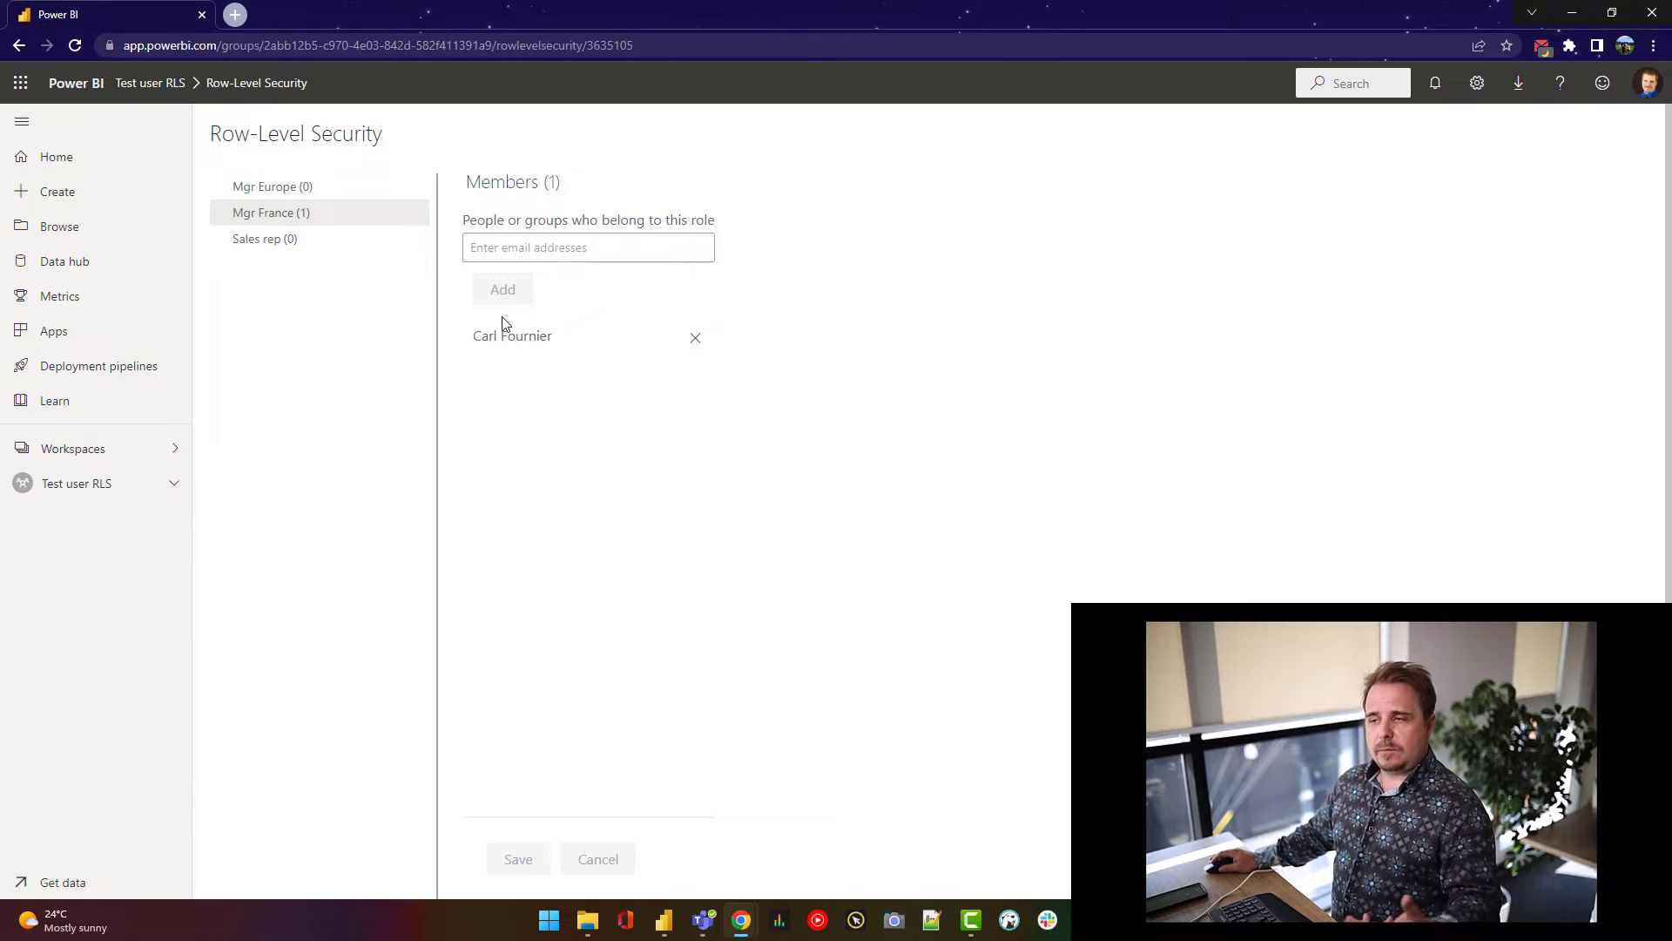
mouse_move(412, 223)
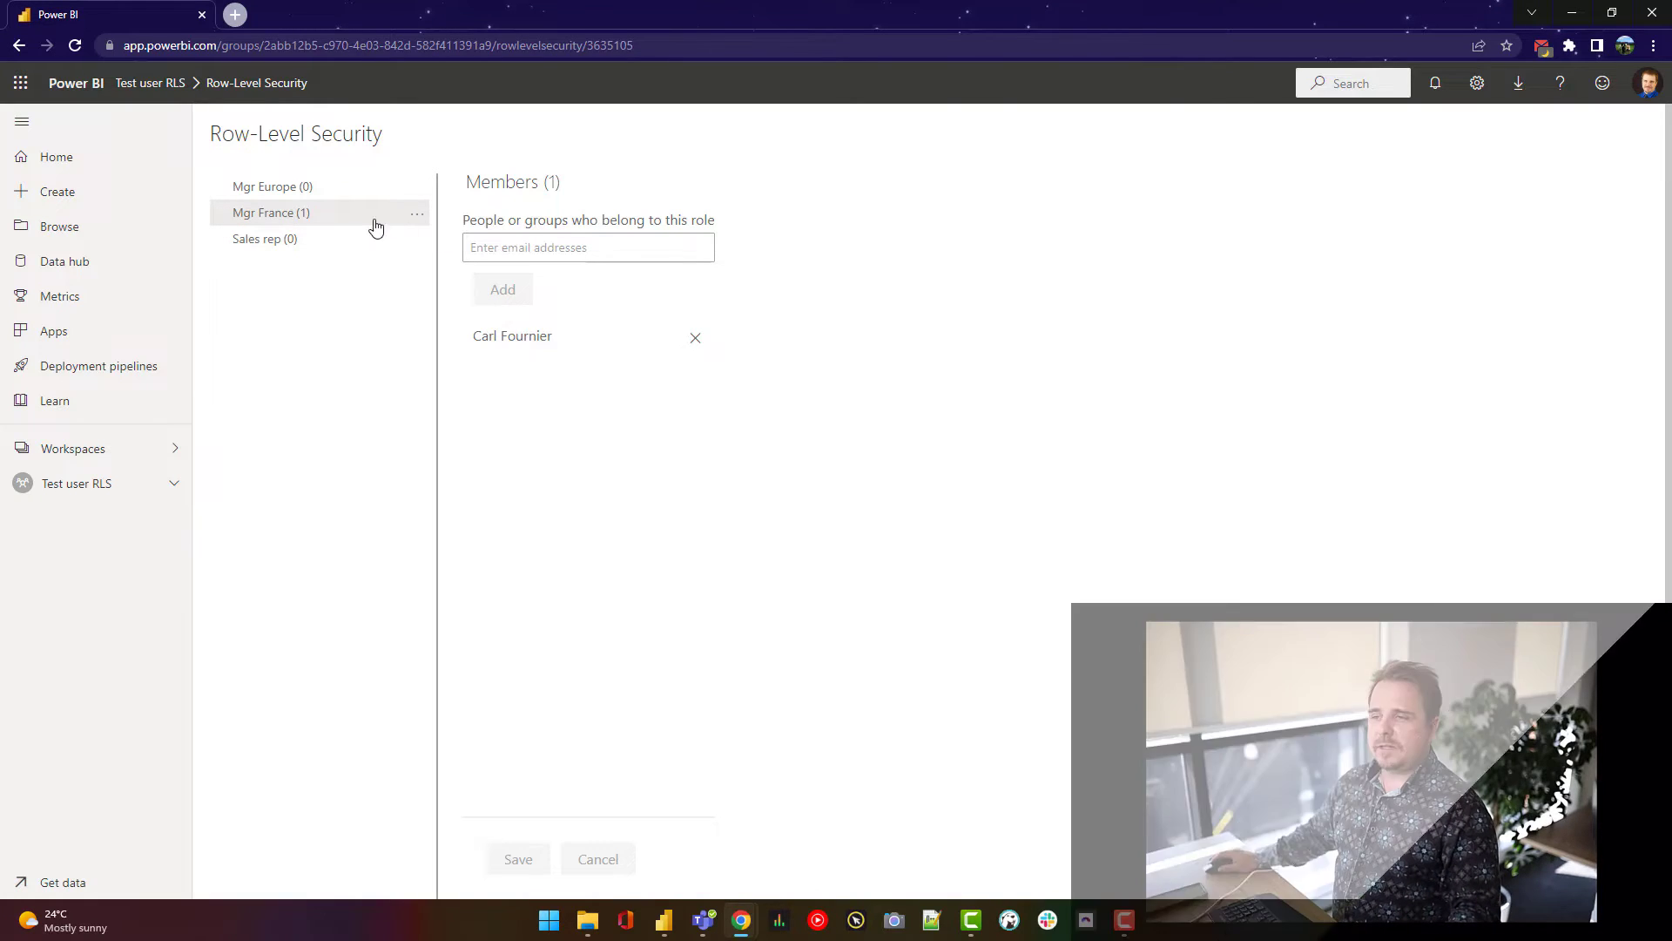
- Test the report as the Mgr France role, then go back to the Test user RLS workspace
click(418, 219)
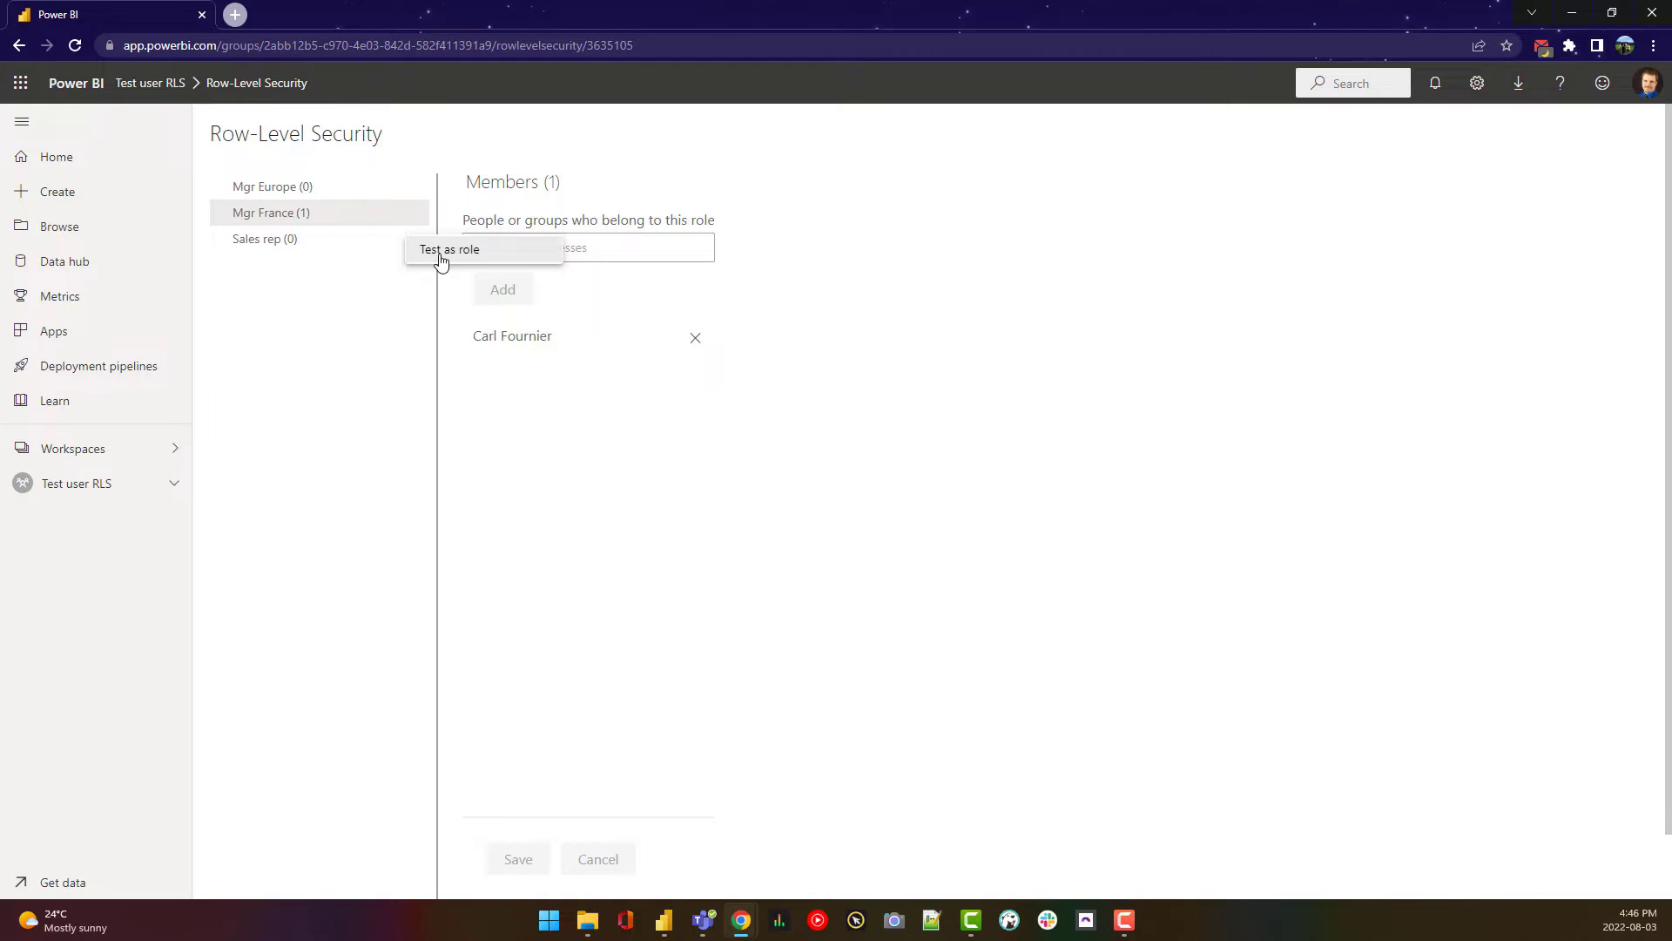
click(440, 255)
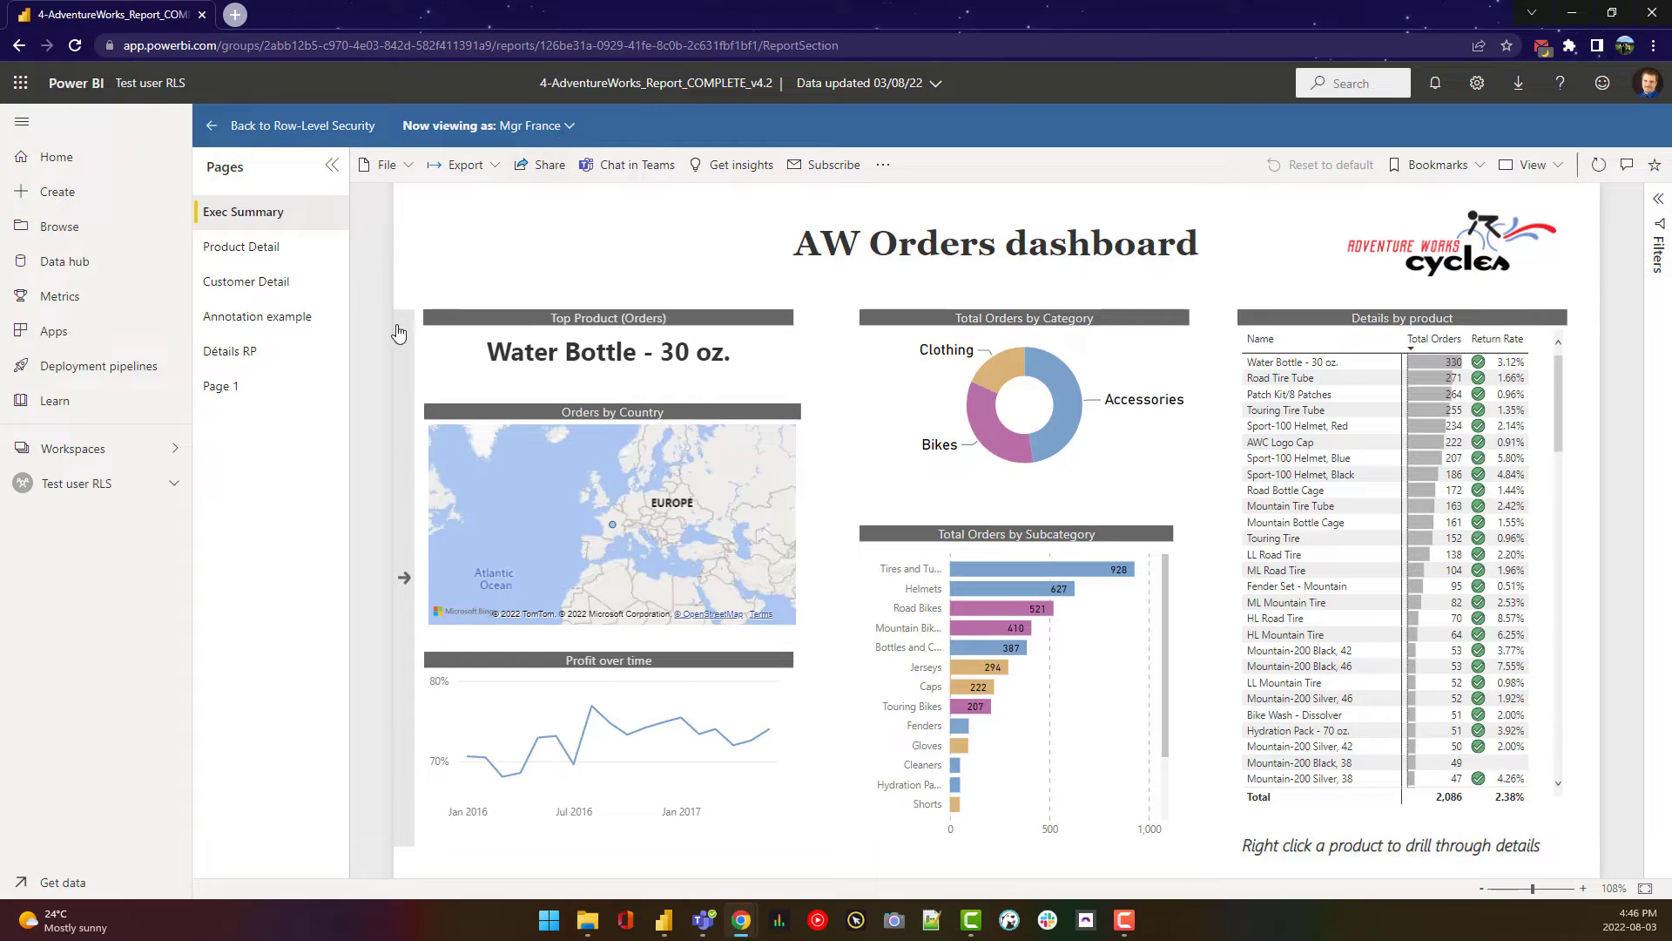
click(77, 491)
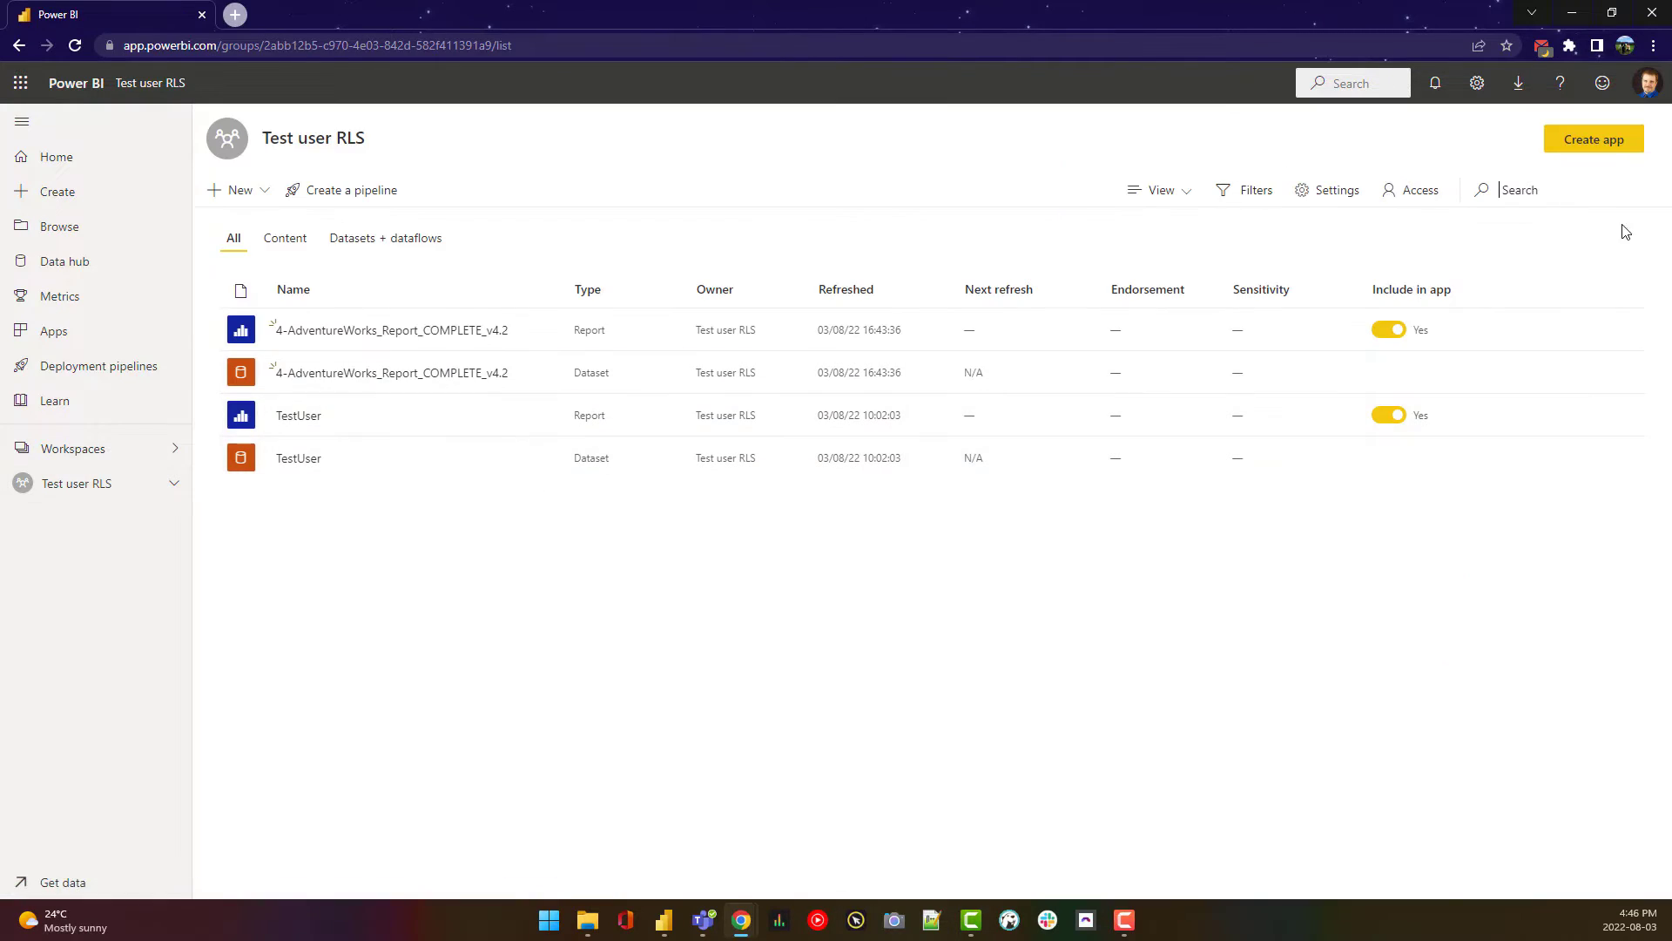
- Grant the selected user Viewer access to the Test user RLS workspace
click(1418, 194)
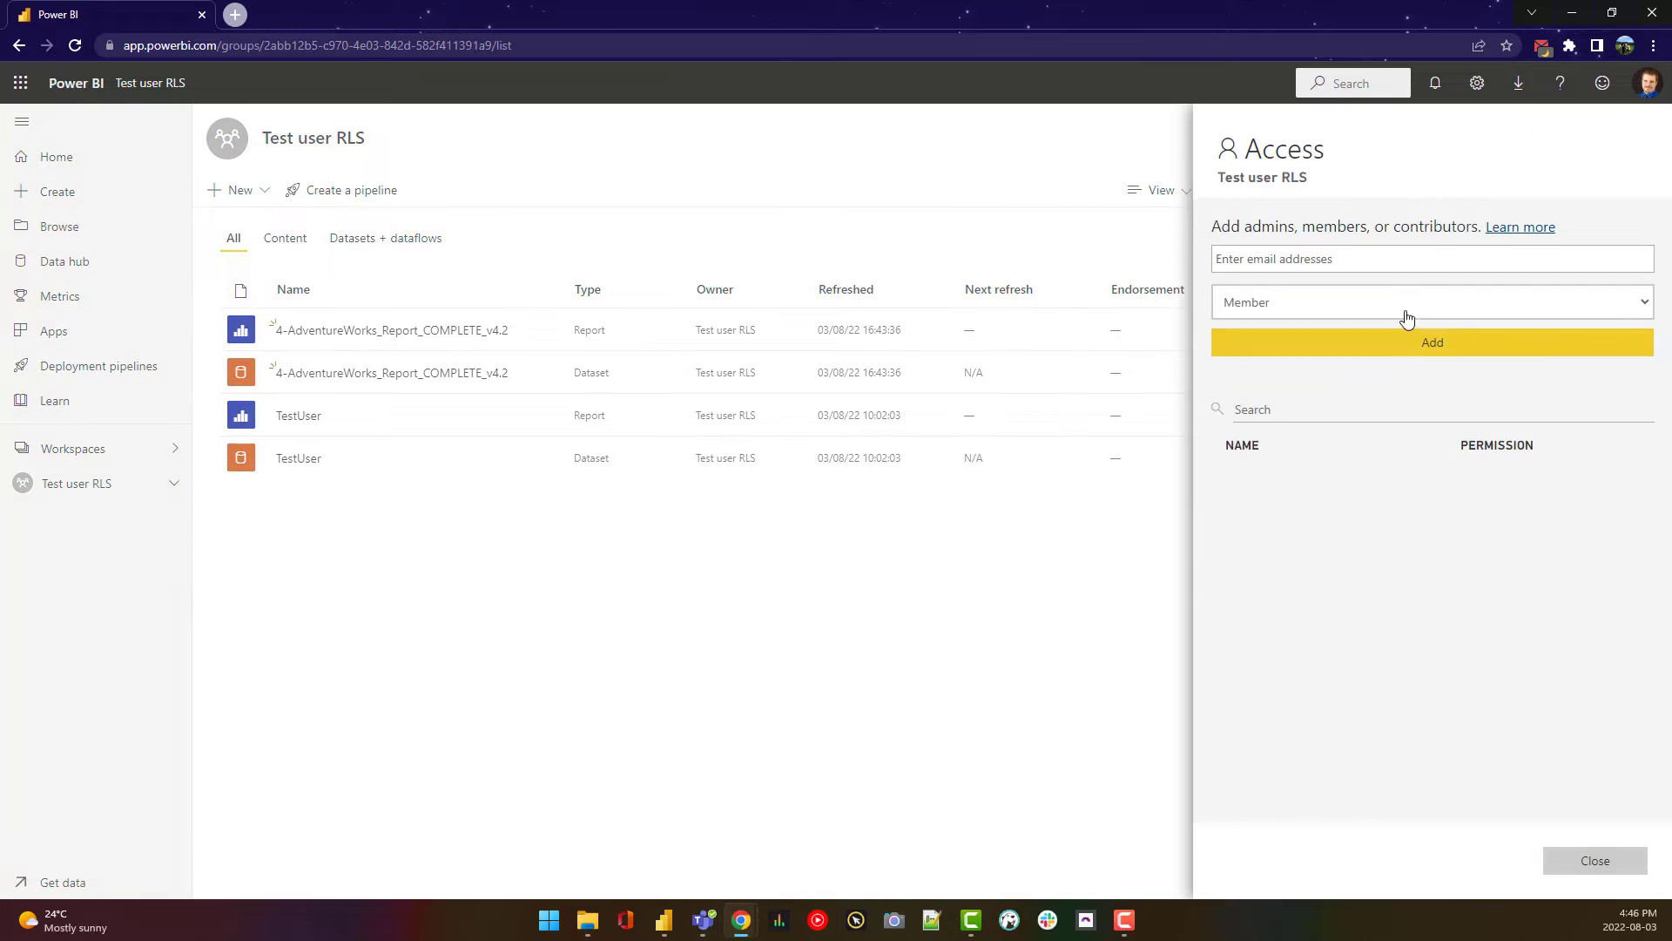
text(carl)
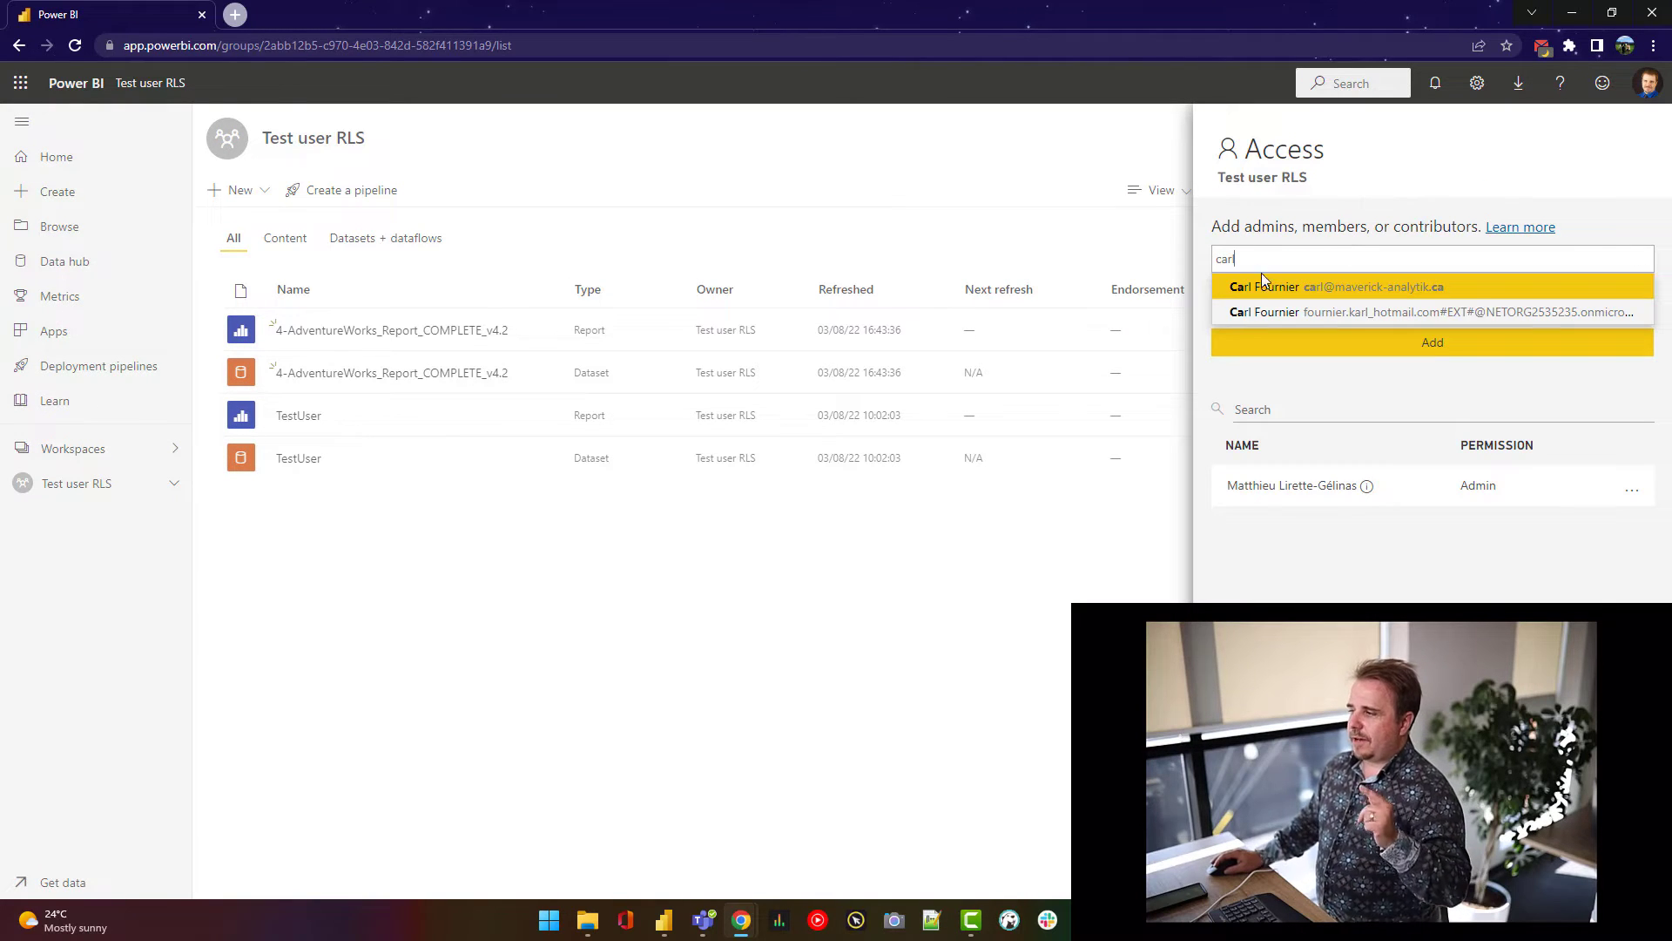
click(1259, 290)
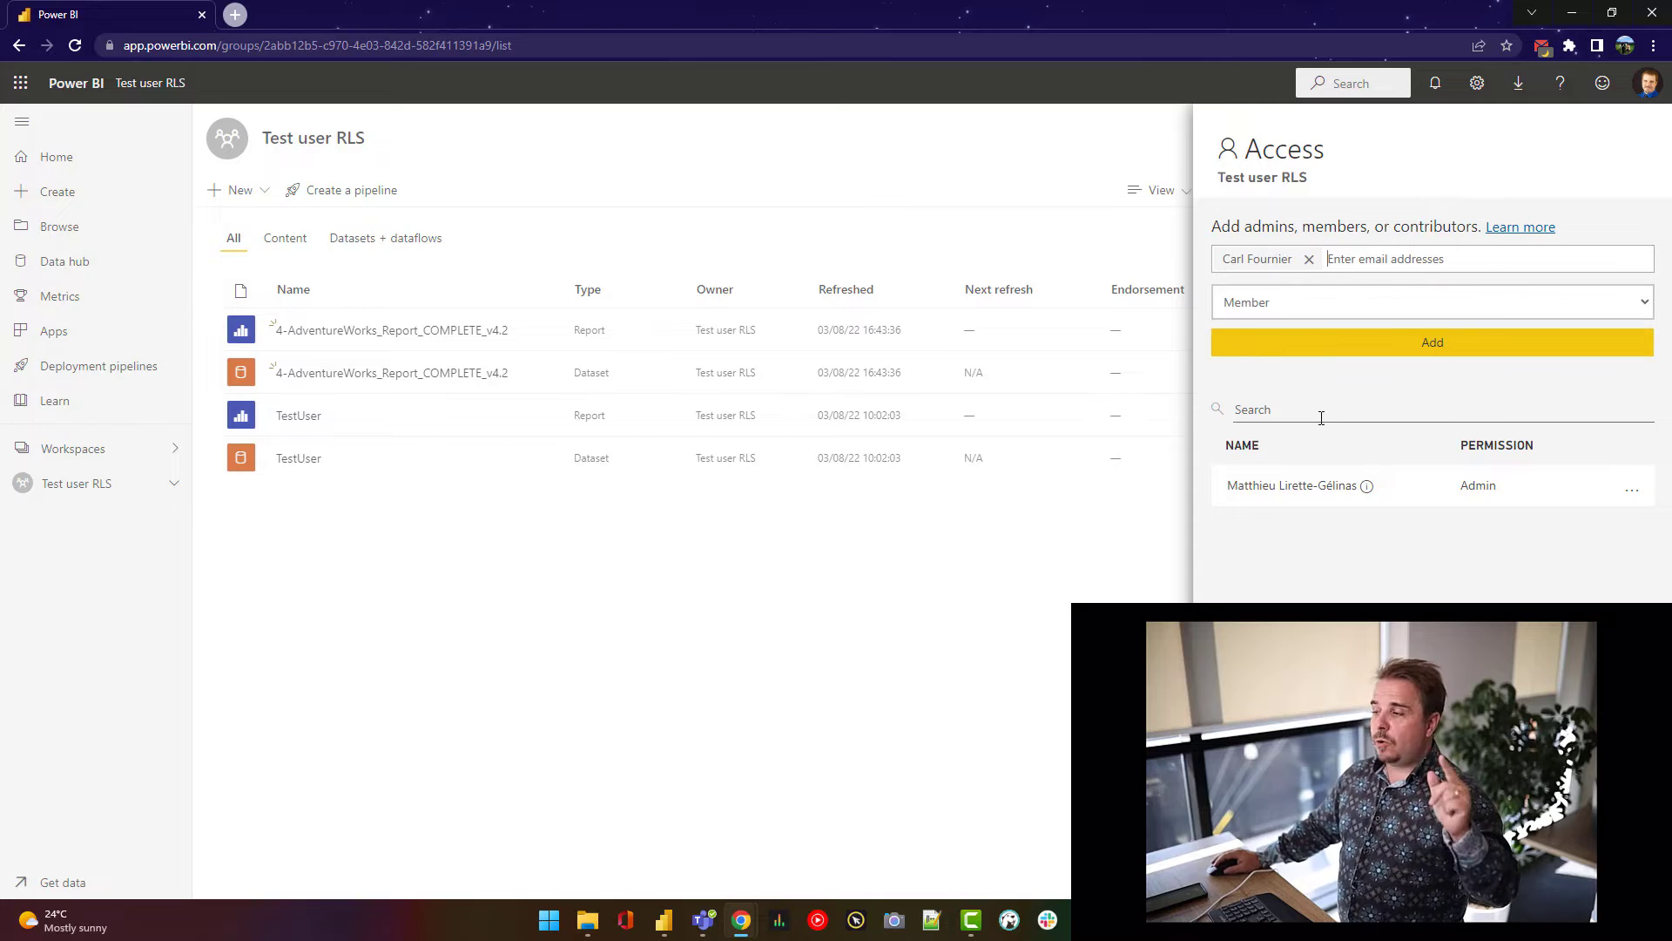
click(1320, 312)
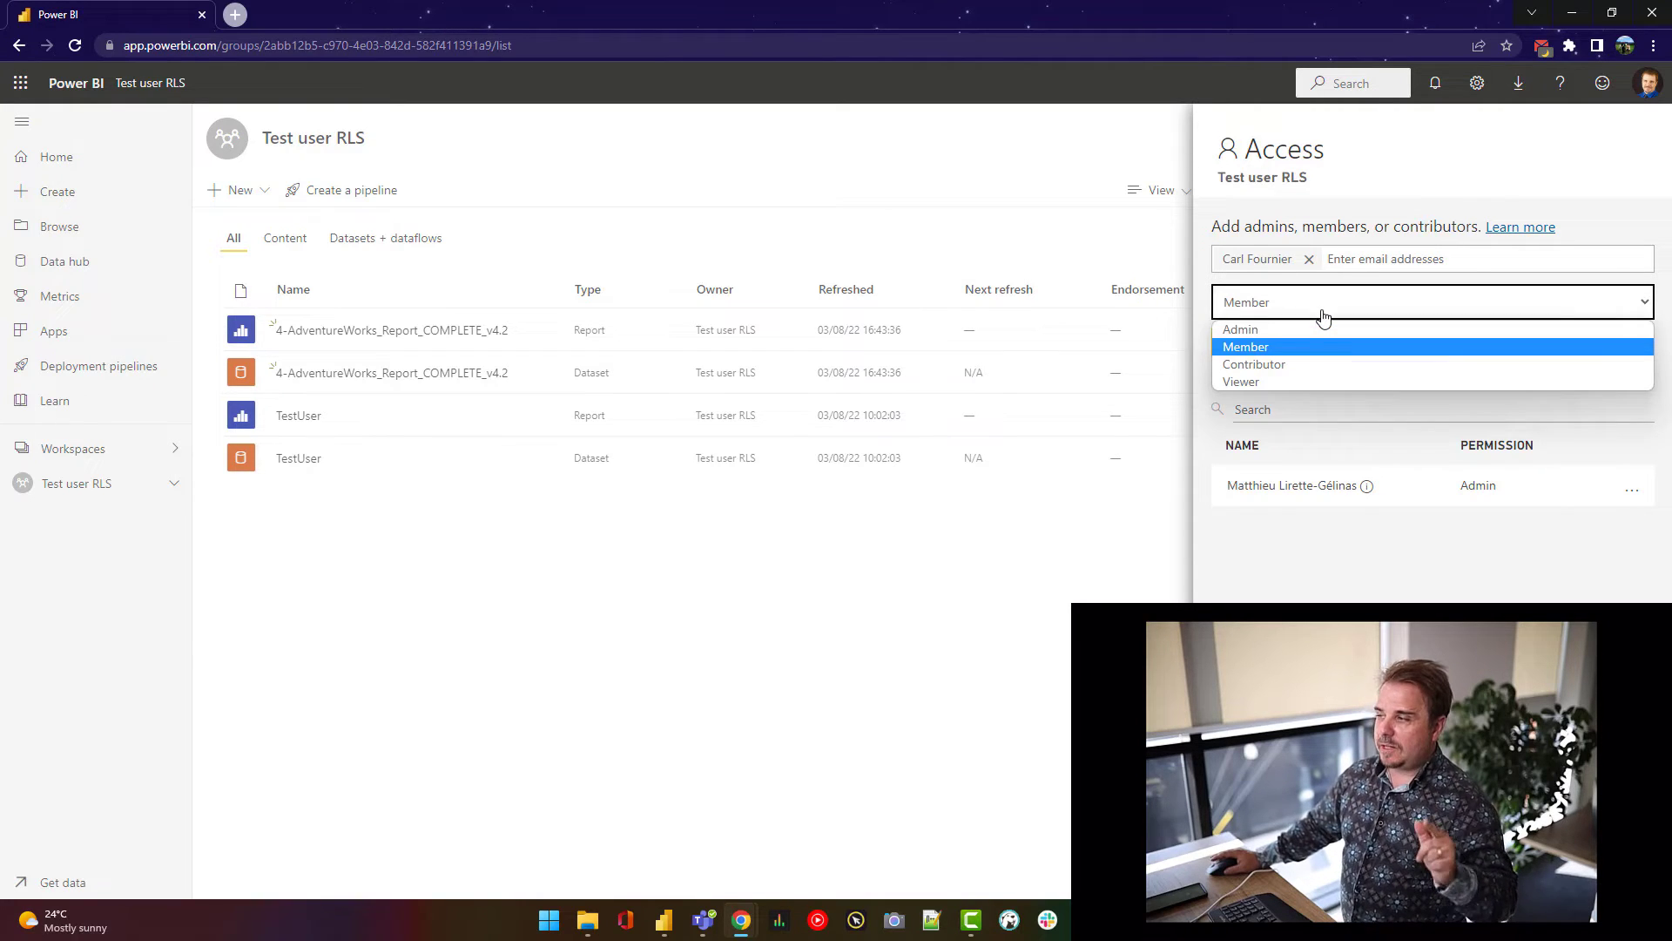
click(1317, 380)
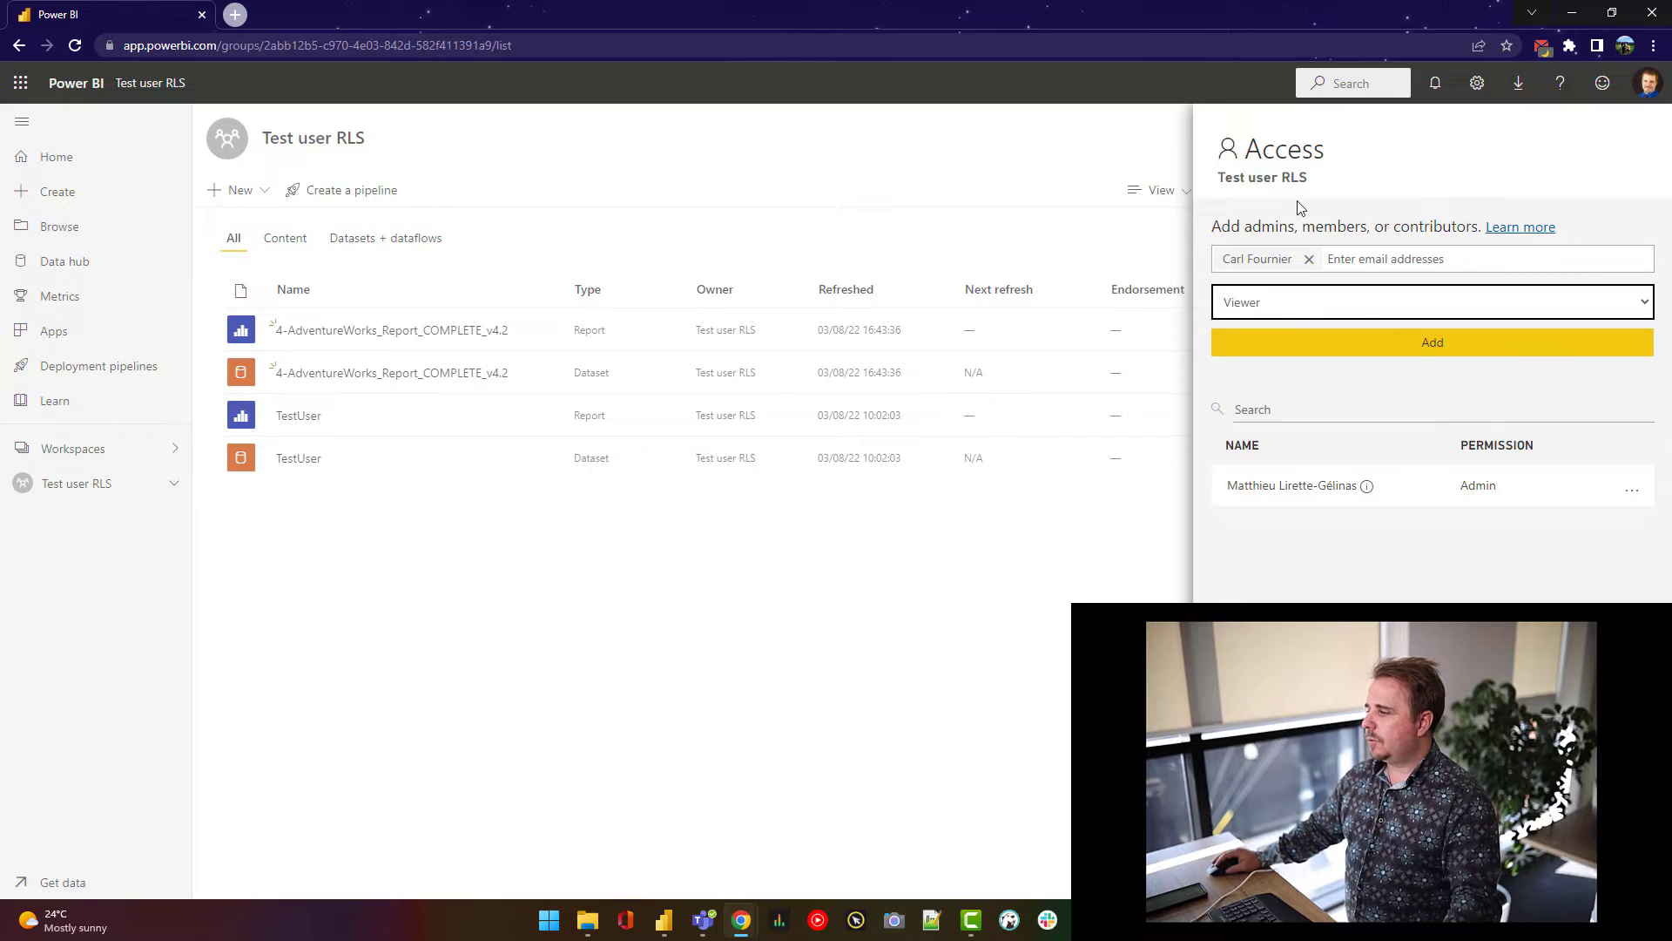
click(1283, 332)
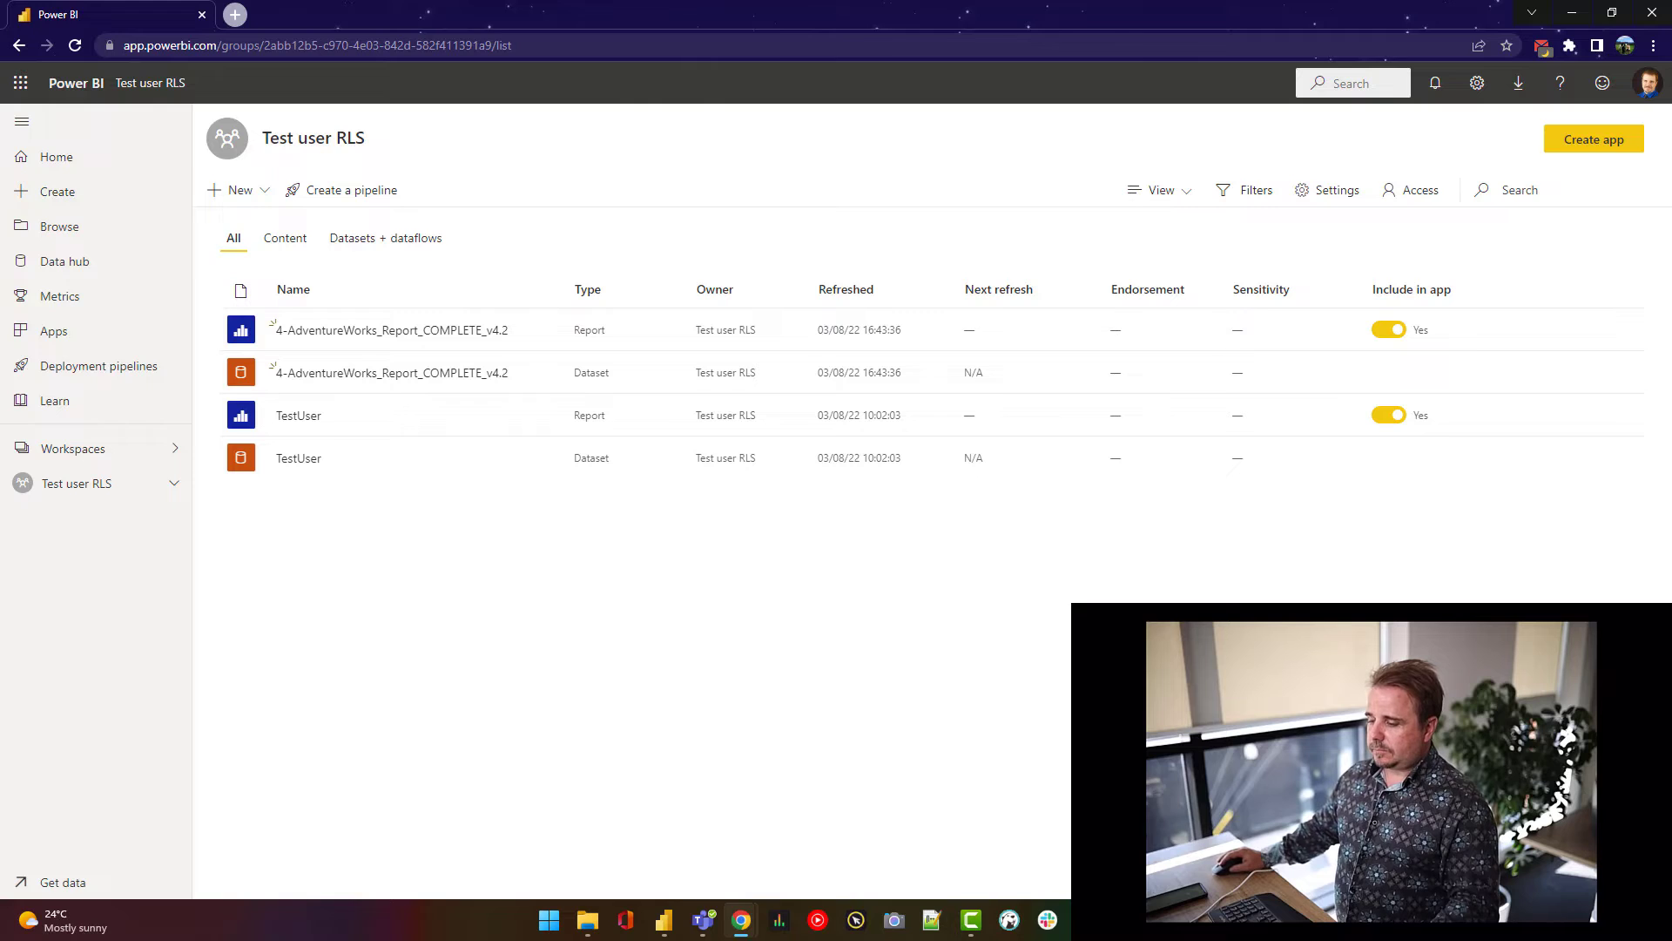
- Back in Power BI Desktop, dismiss the publish message and switch from Model view to Data view
click(665, 921)
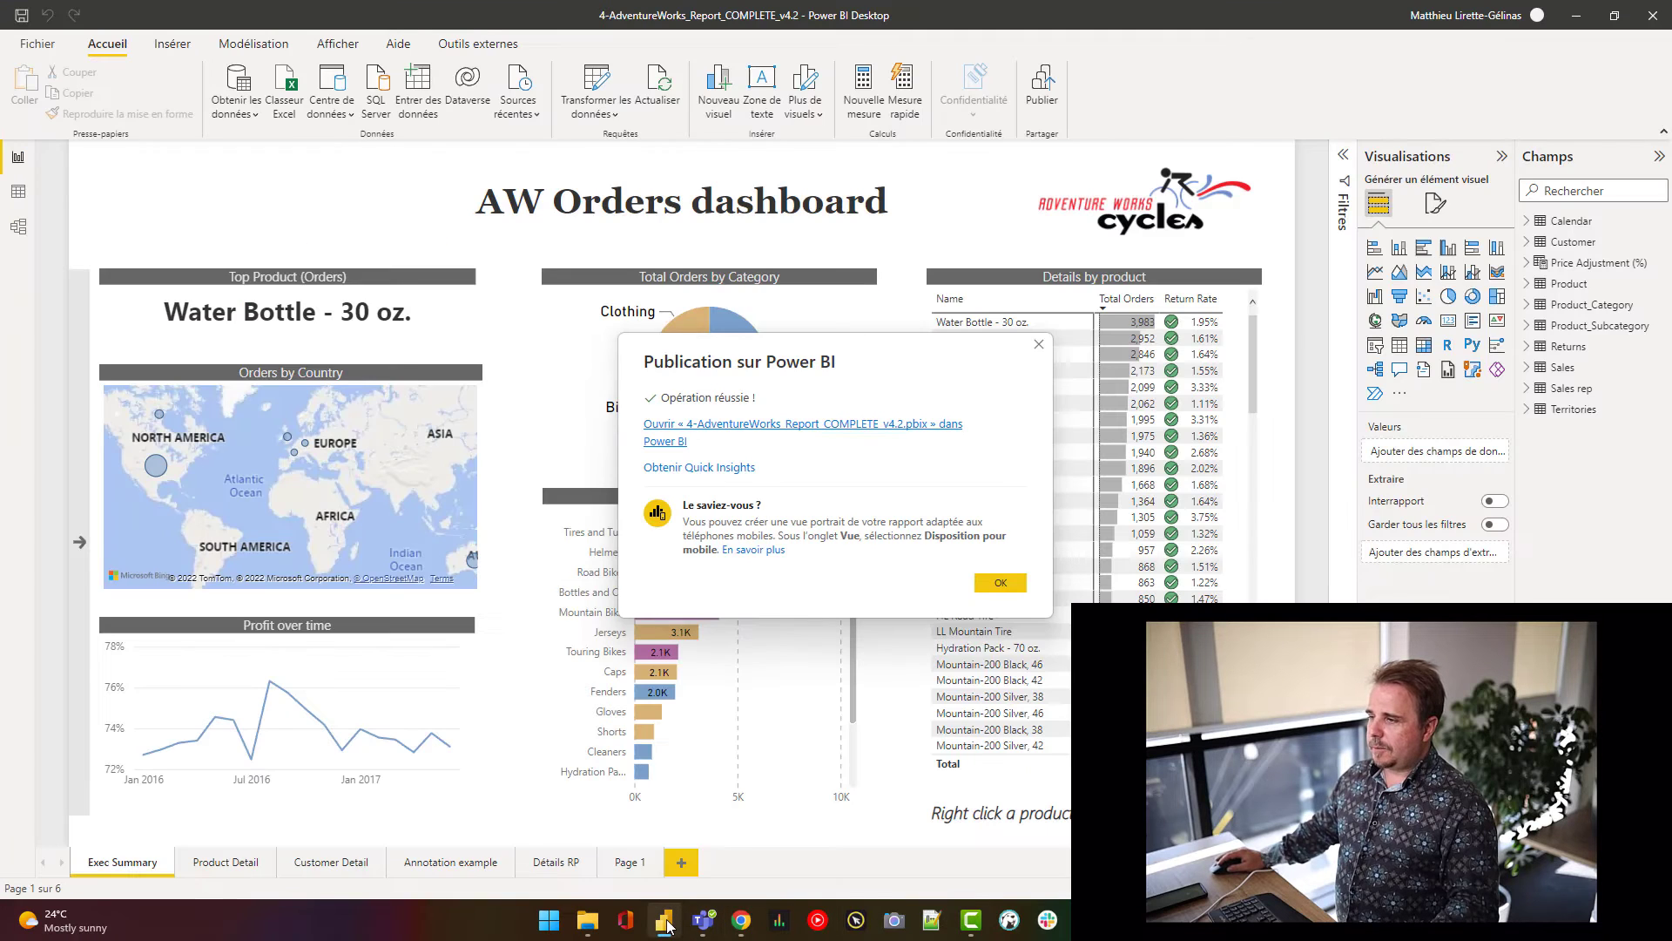
click(1013, 583)
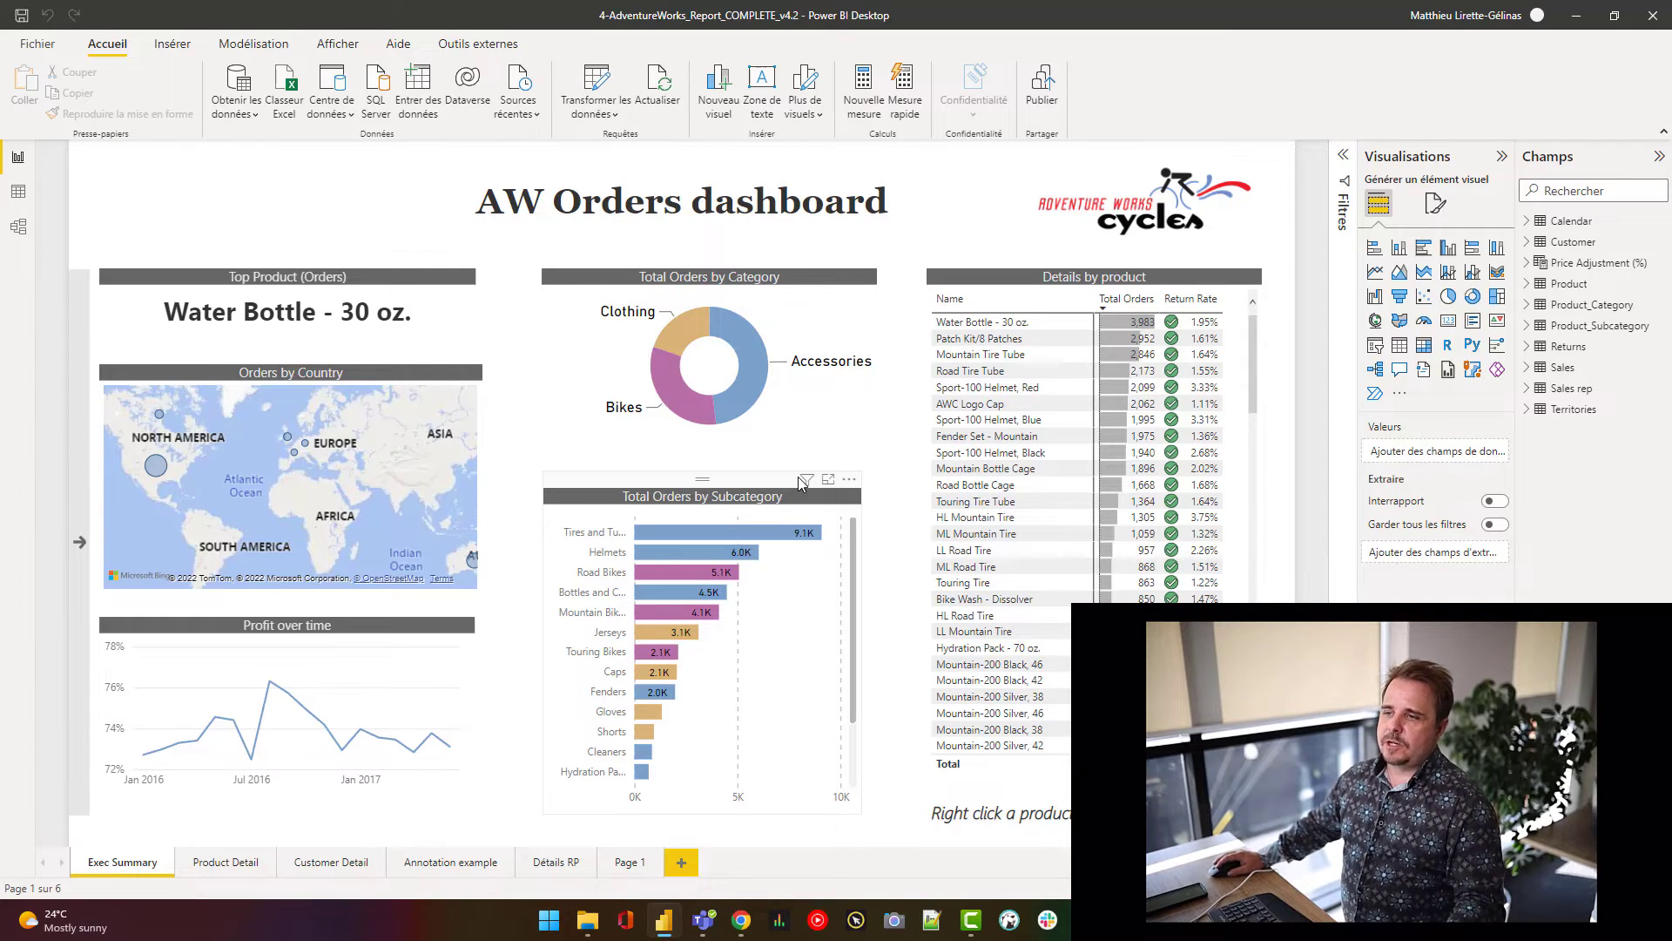
click(21, 228)
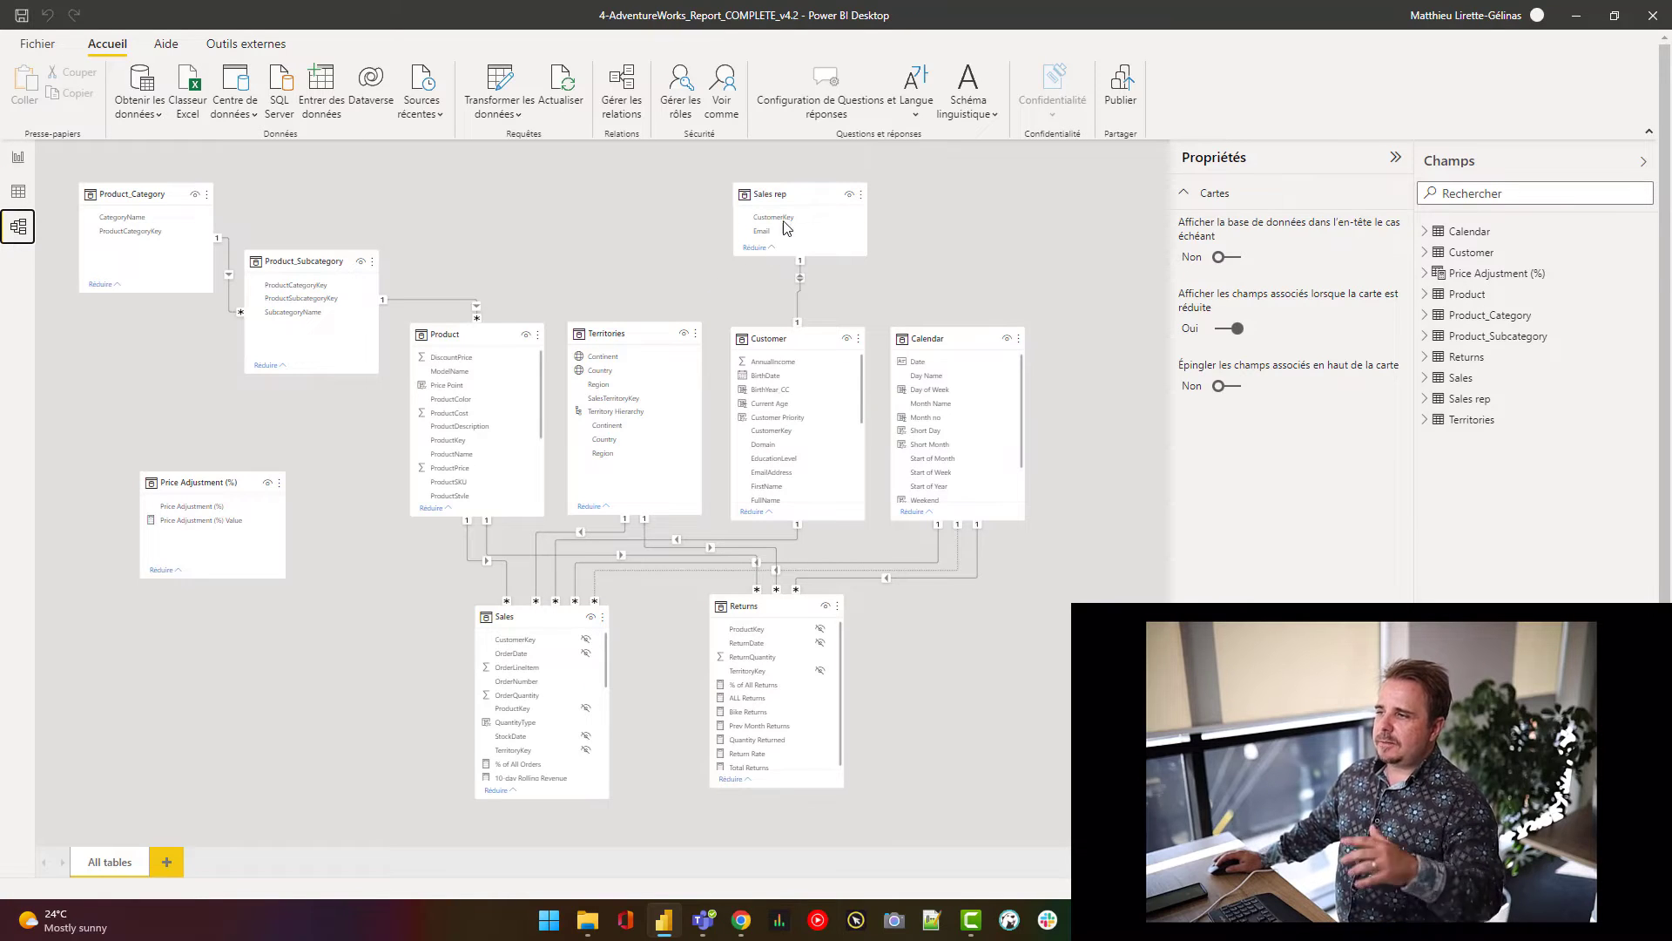
click(782, 192)
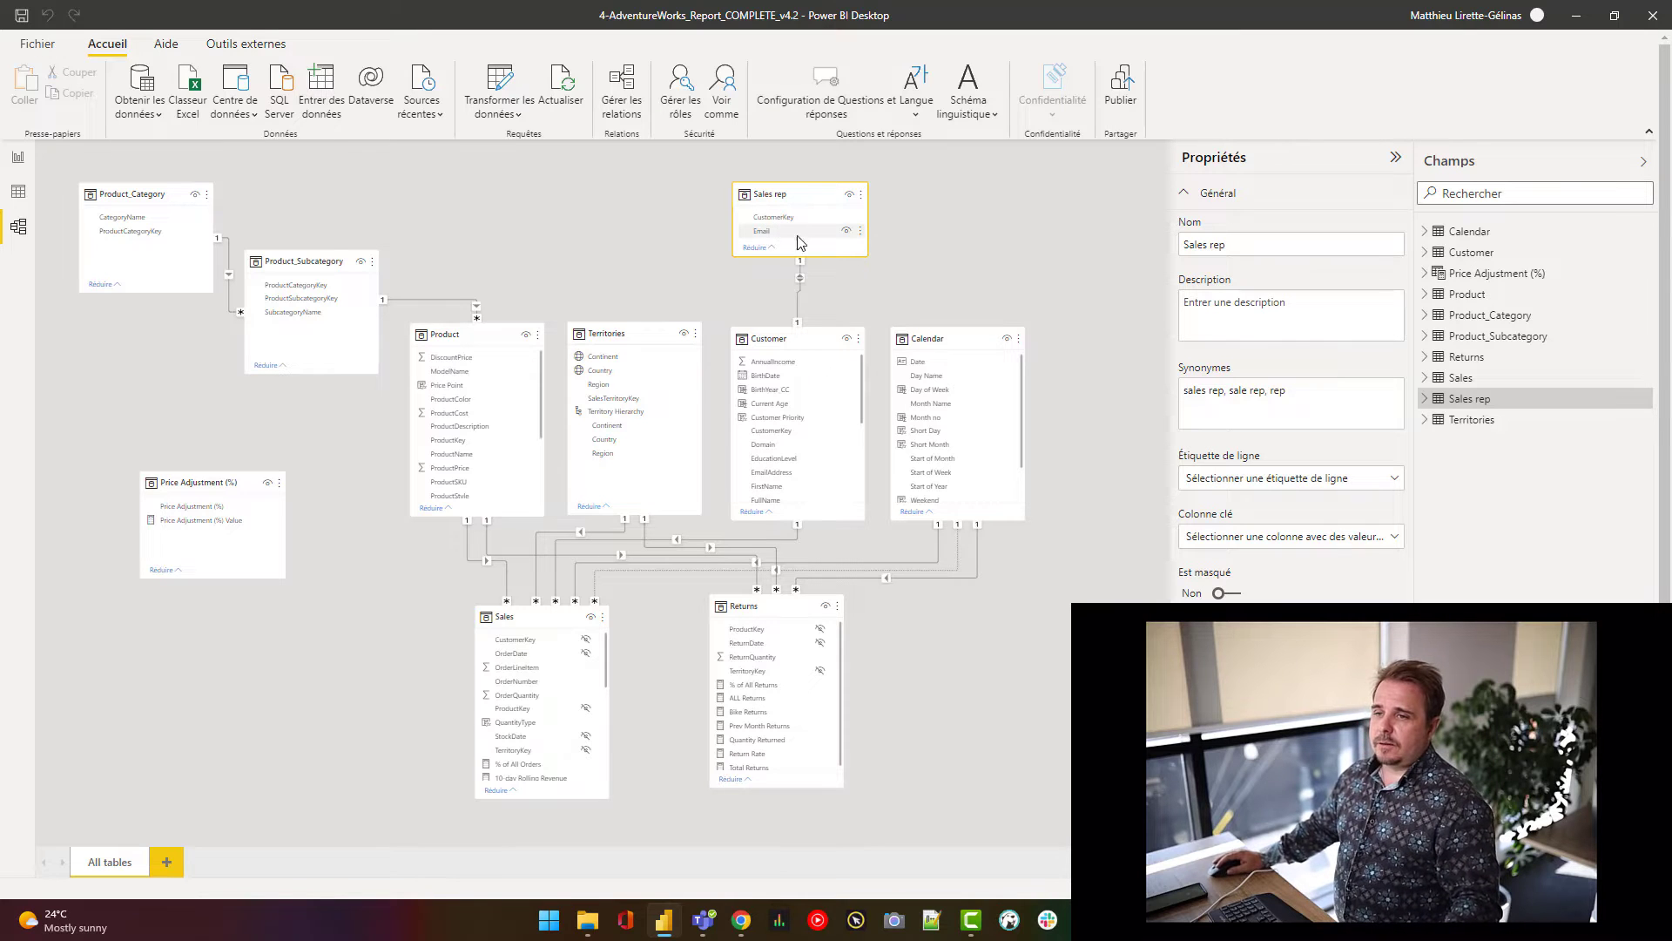
click(15, 195)
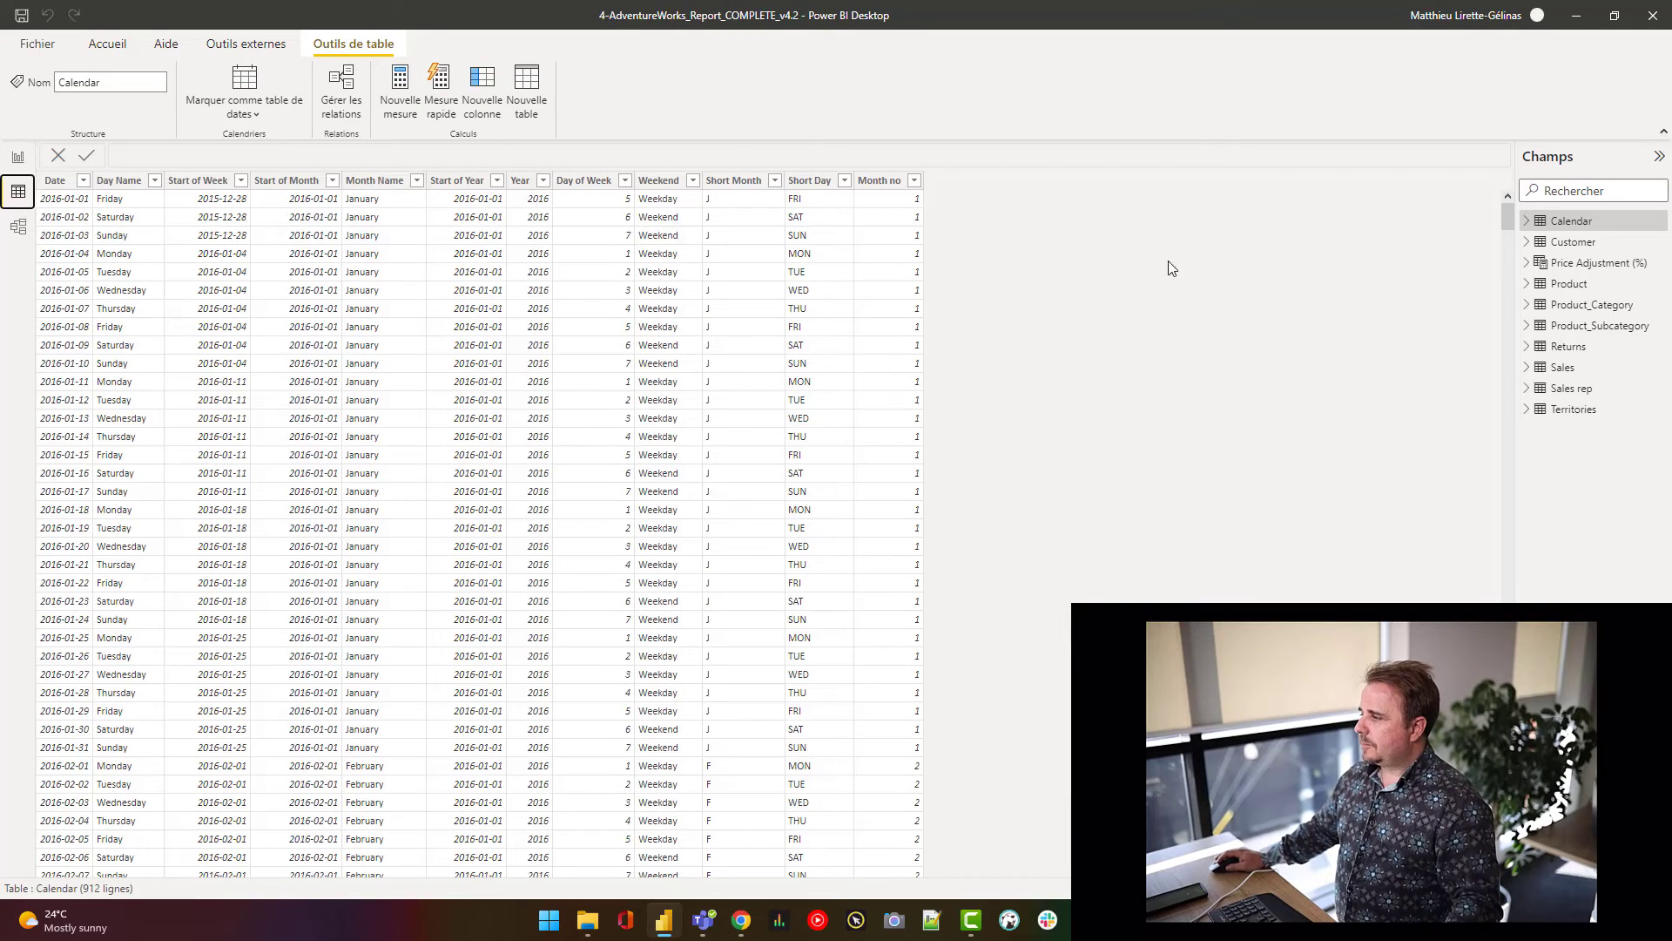
- Inspect the Sales rep table's Email and CustomerKey rows, then return to the model diagram
click(1563, 367)
click(1572, 394)
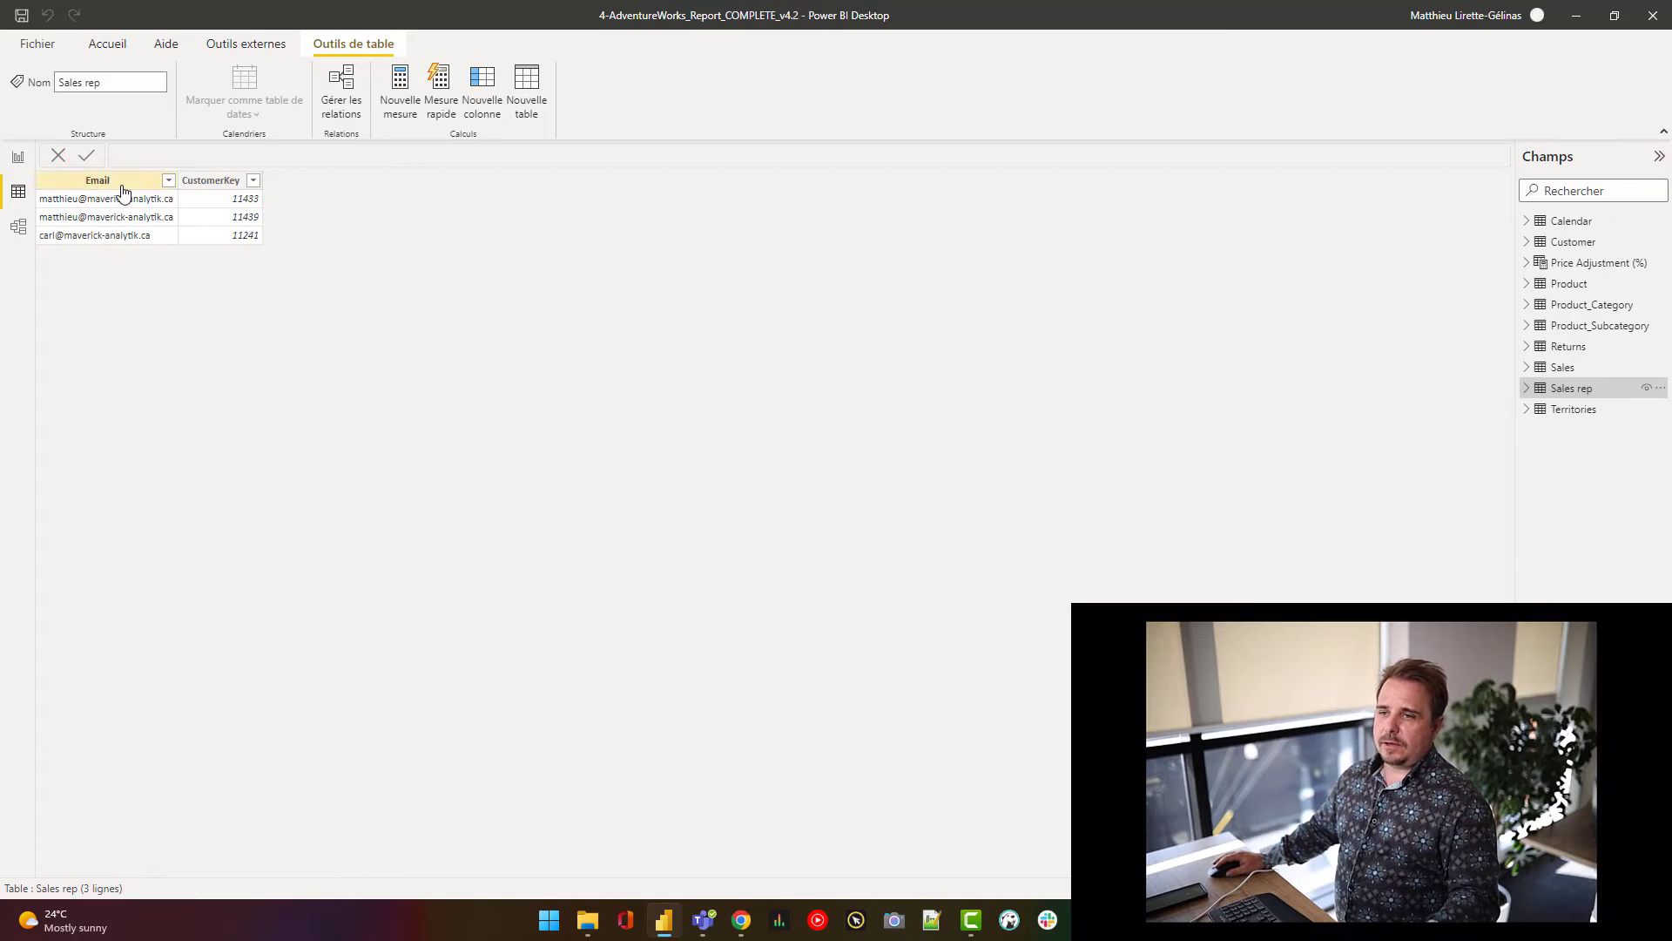
click(17, 226)
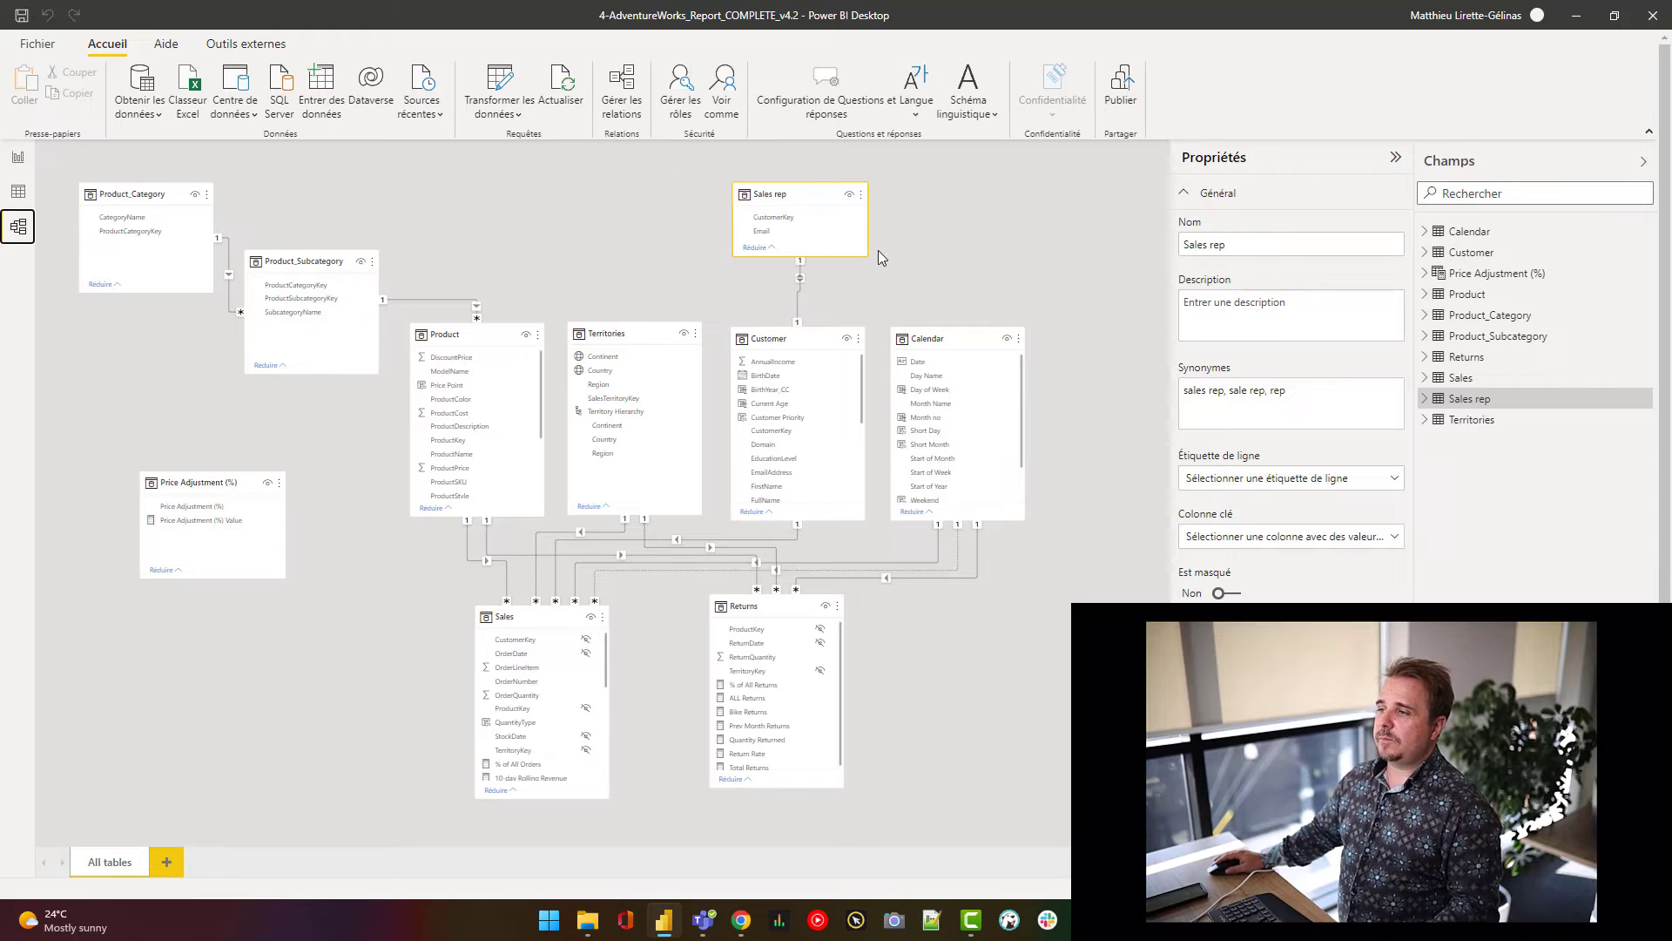
- Review the Sales rep role's [Email] = USERPRINCIPALNAME() filter on the Sales rep table
click(681, 106)
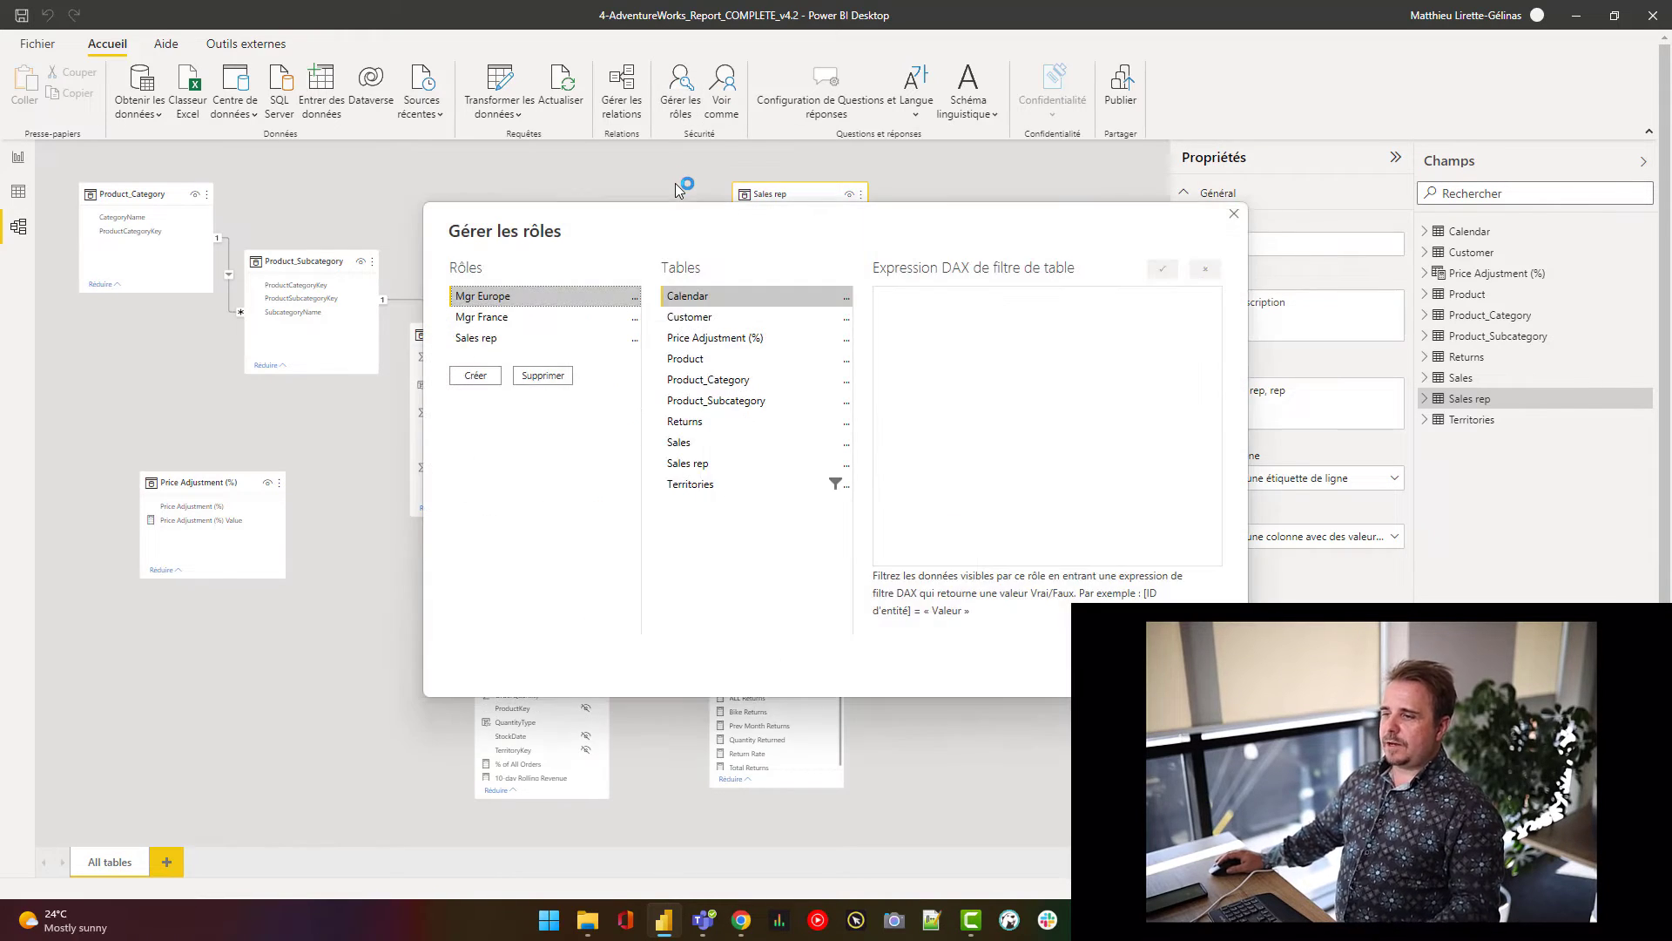
click(469, 340)
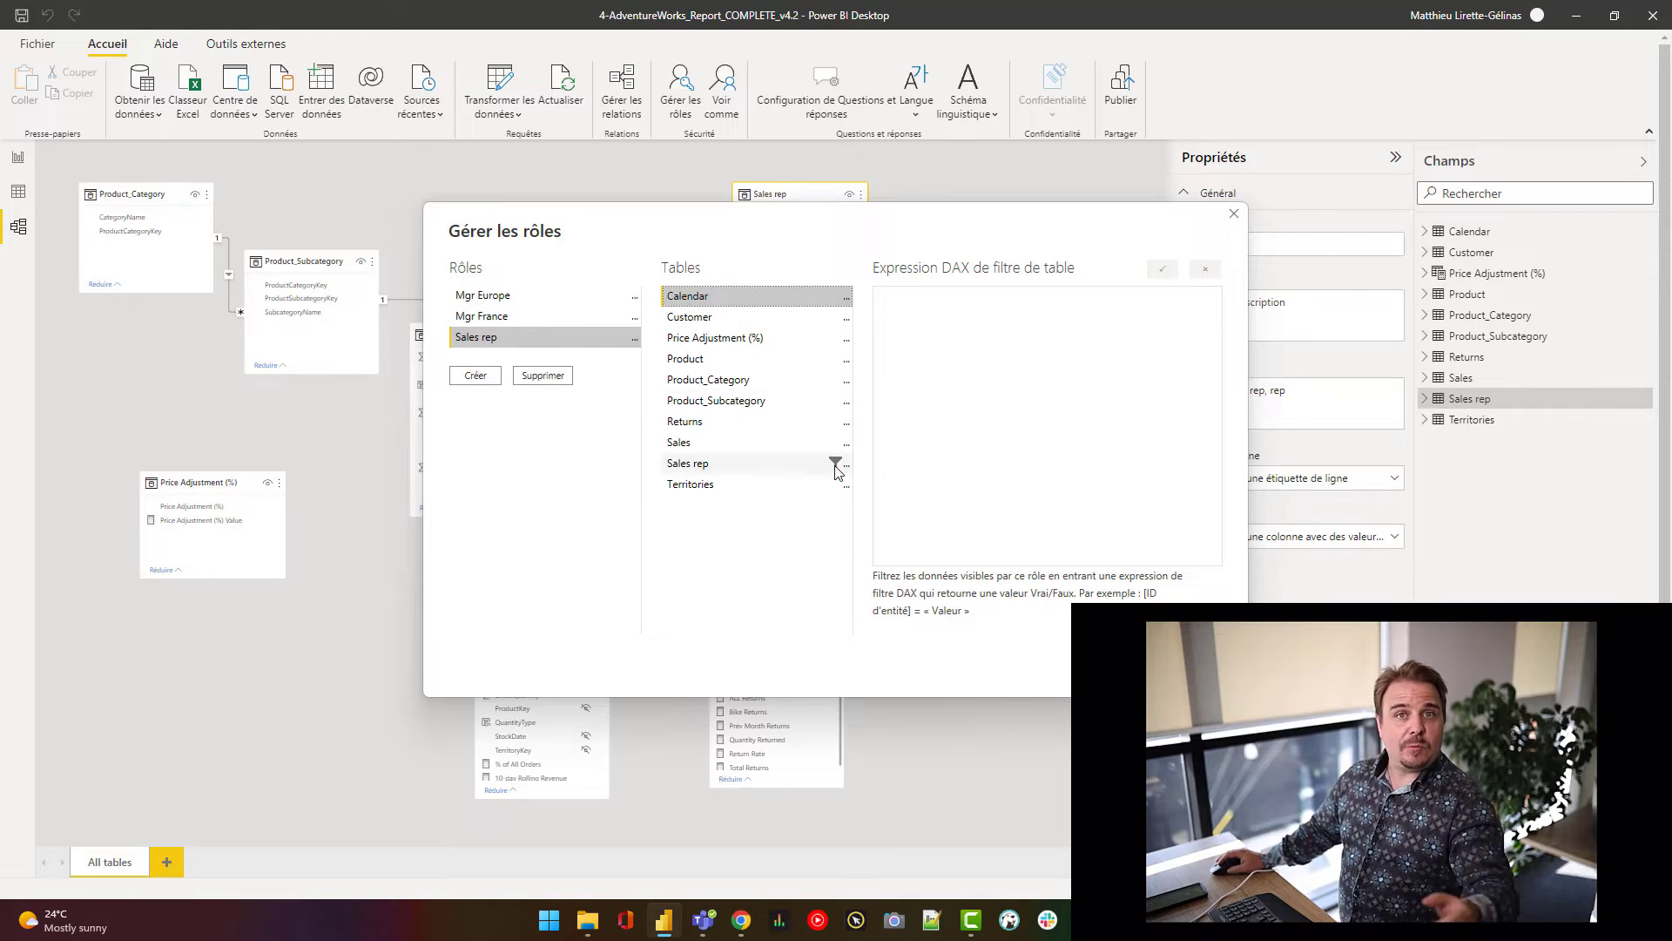
click(701, 466)
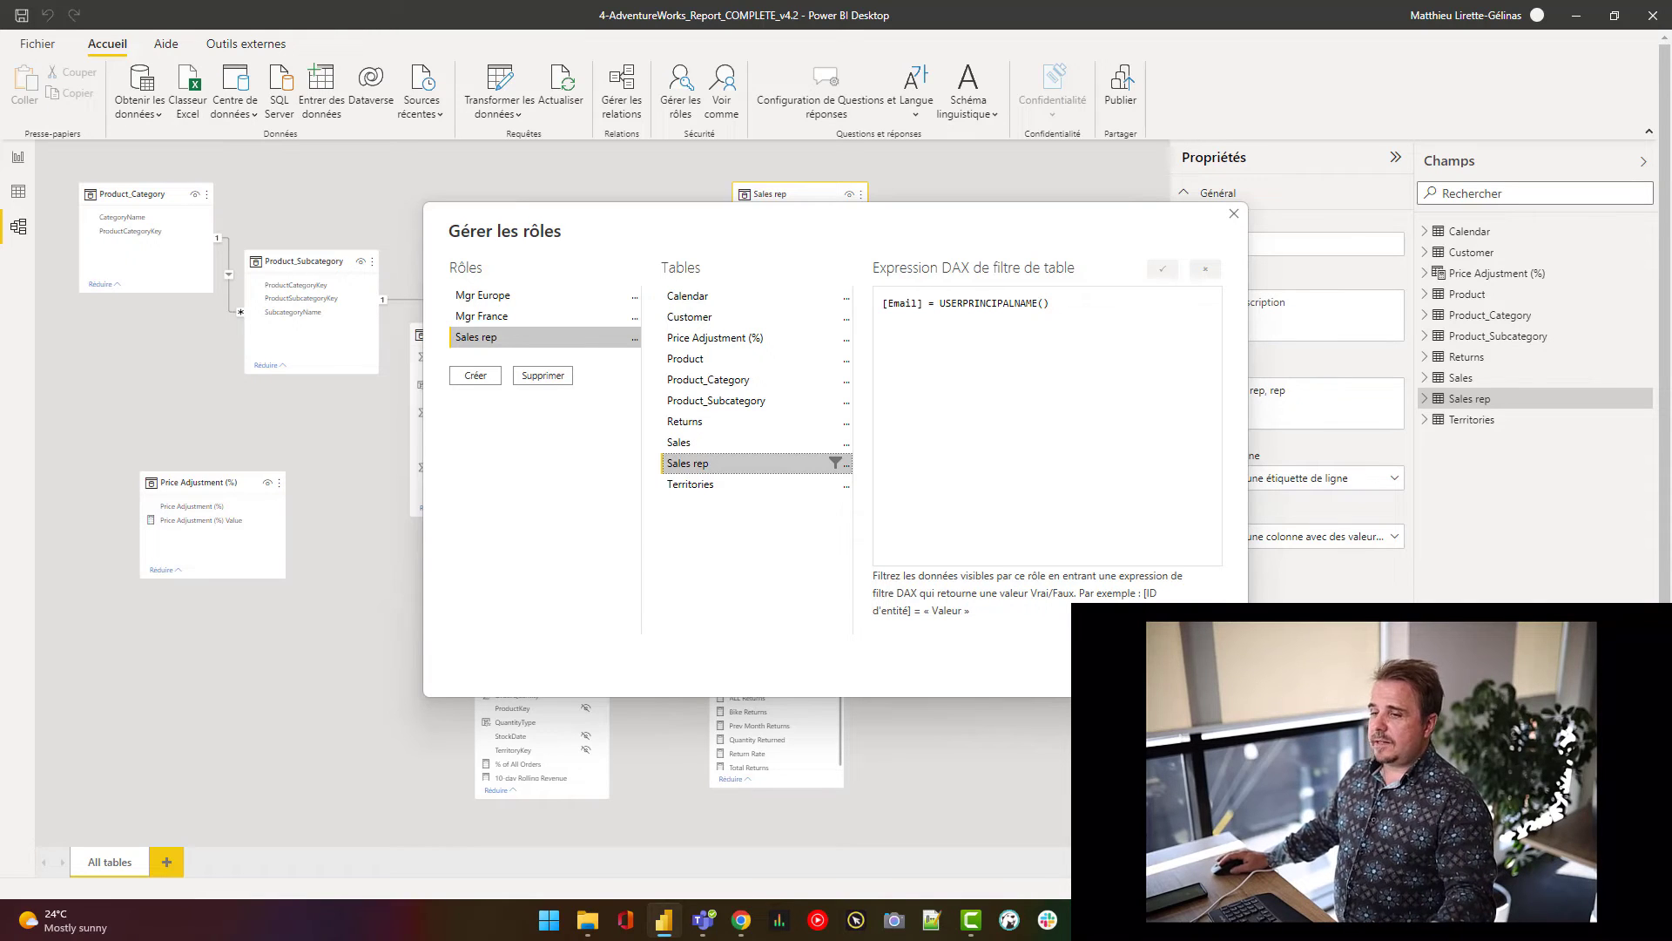
key(Escape)
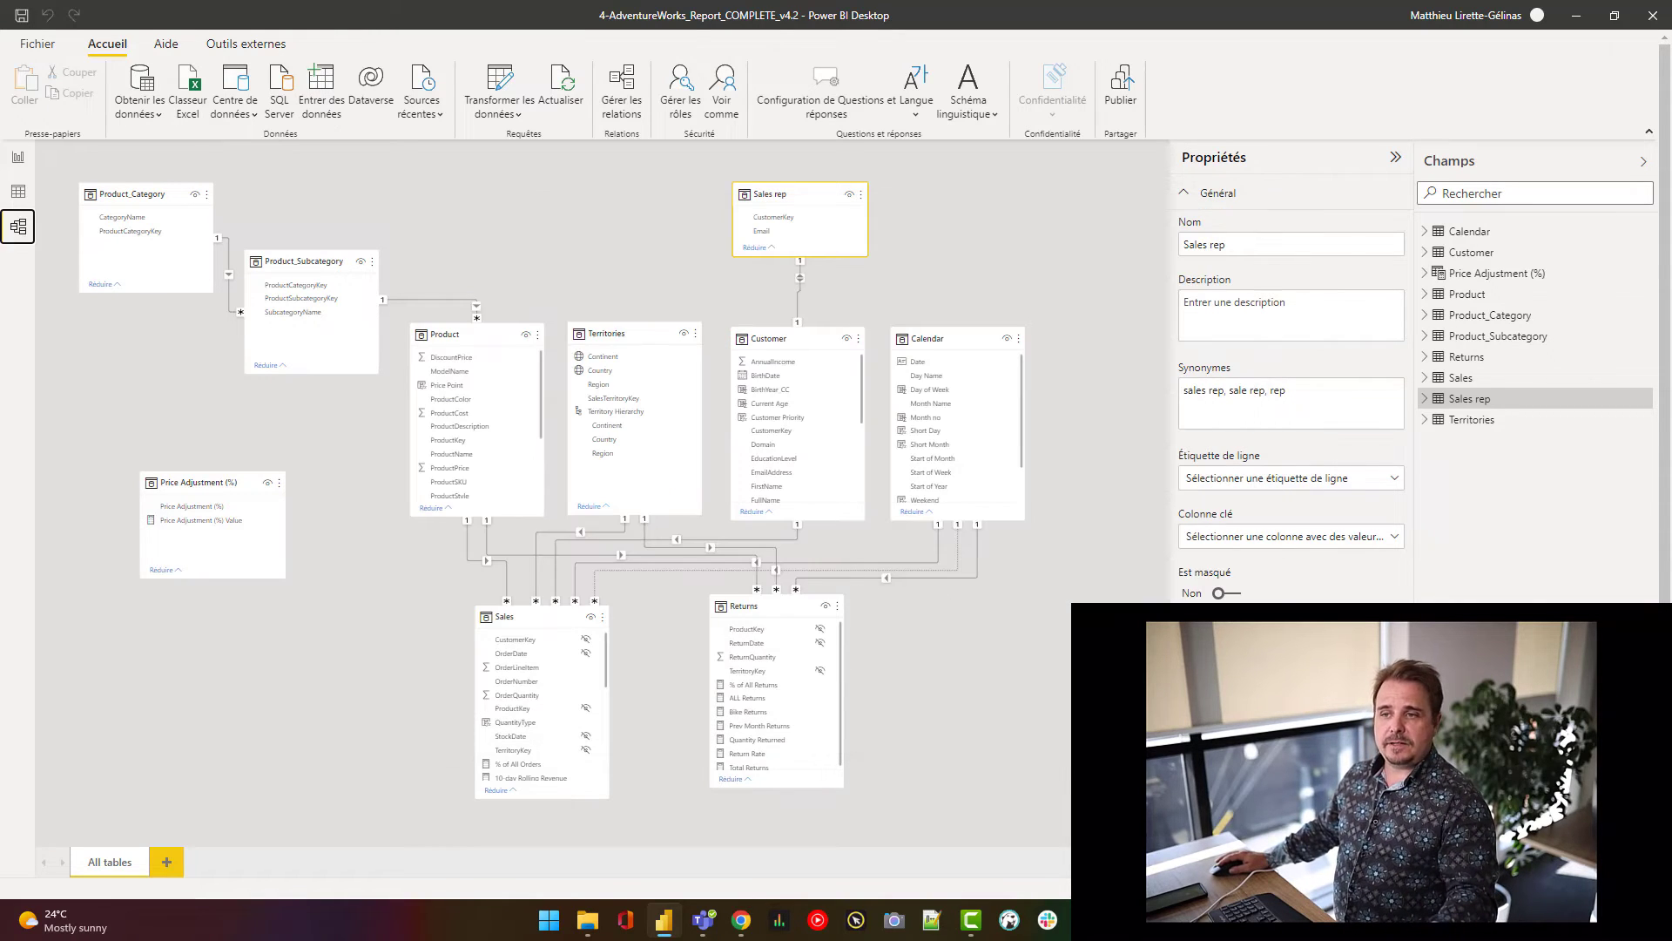
- From Report view, open the Modeling ribbon's View as roles dialog
click(17, 157)
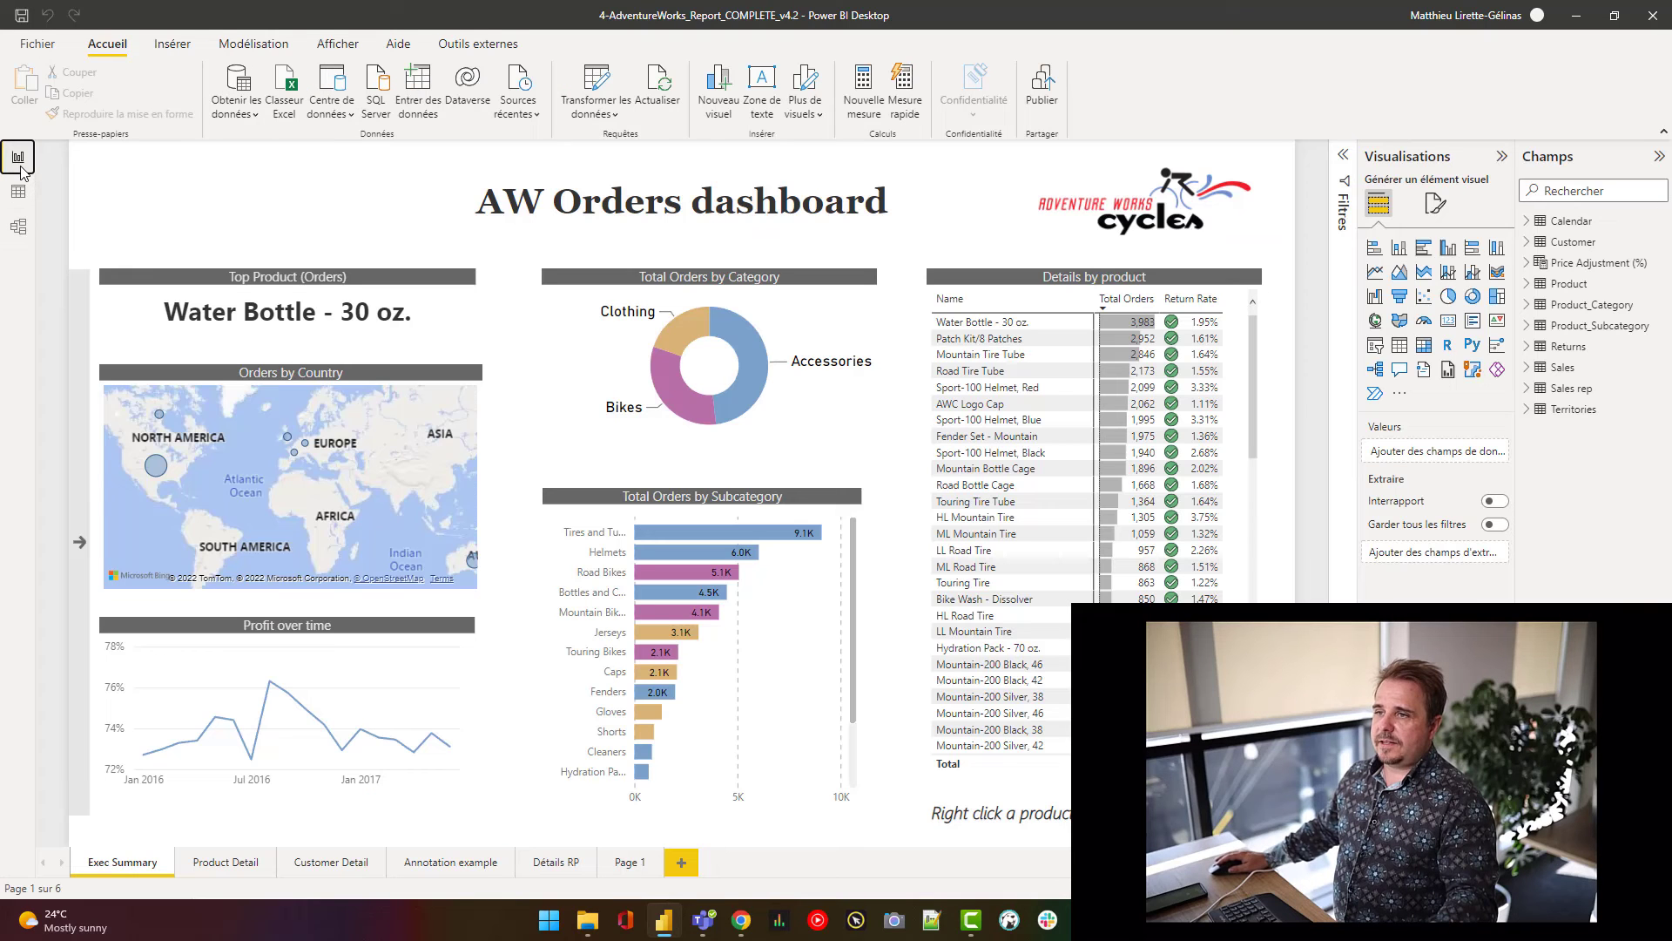
click(172, 44)
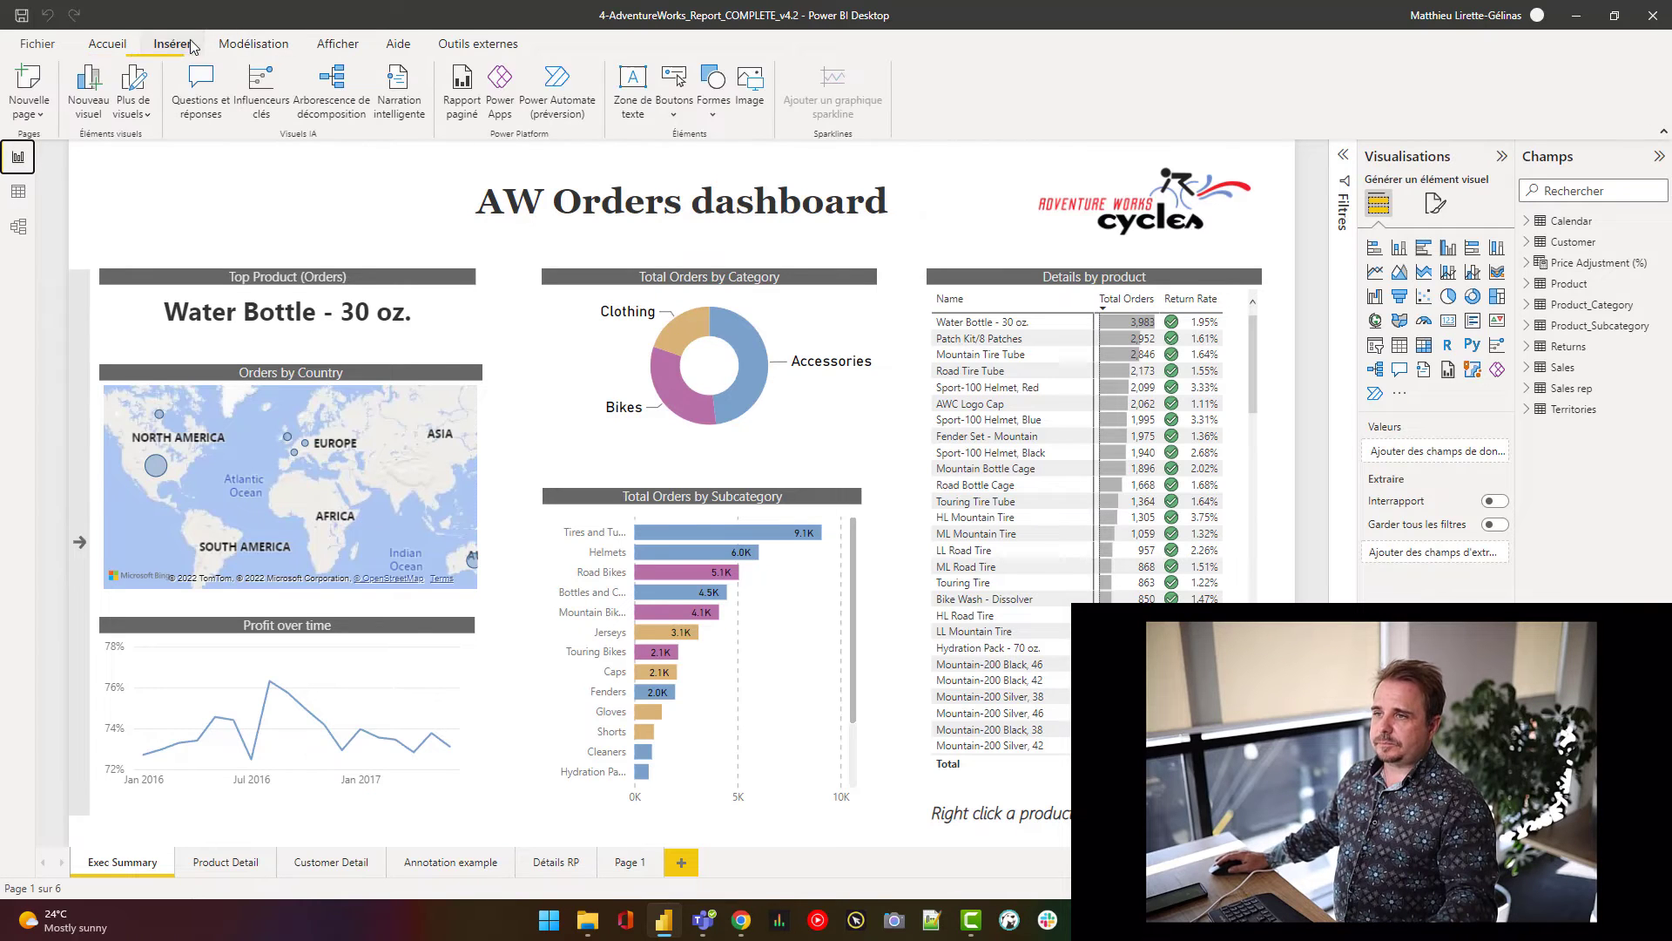
click(254, 45)
click(338, 45)
click(254, 45)
click(498, 83)
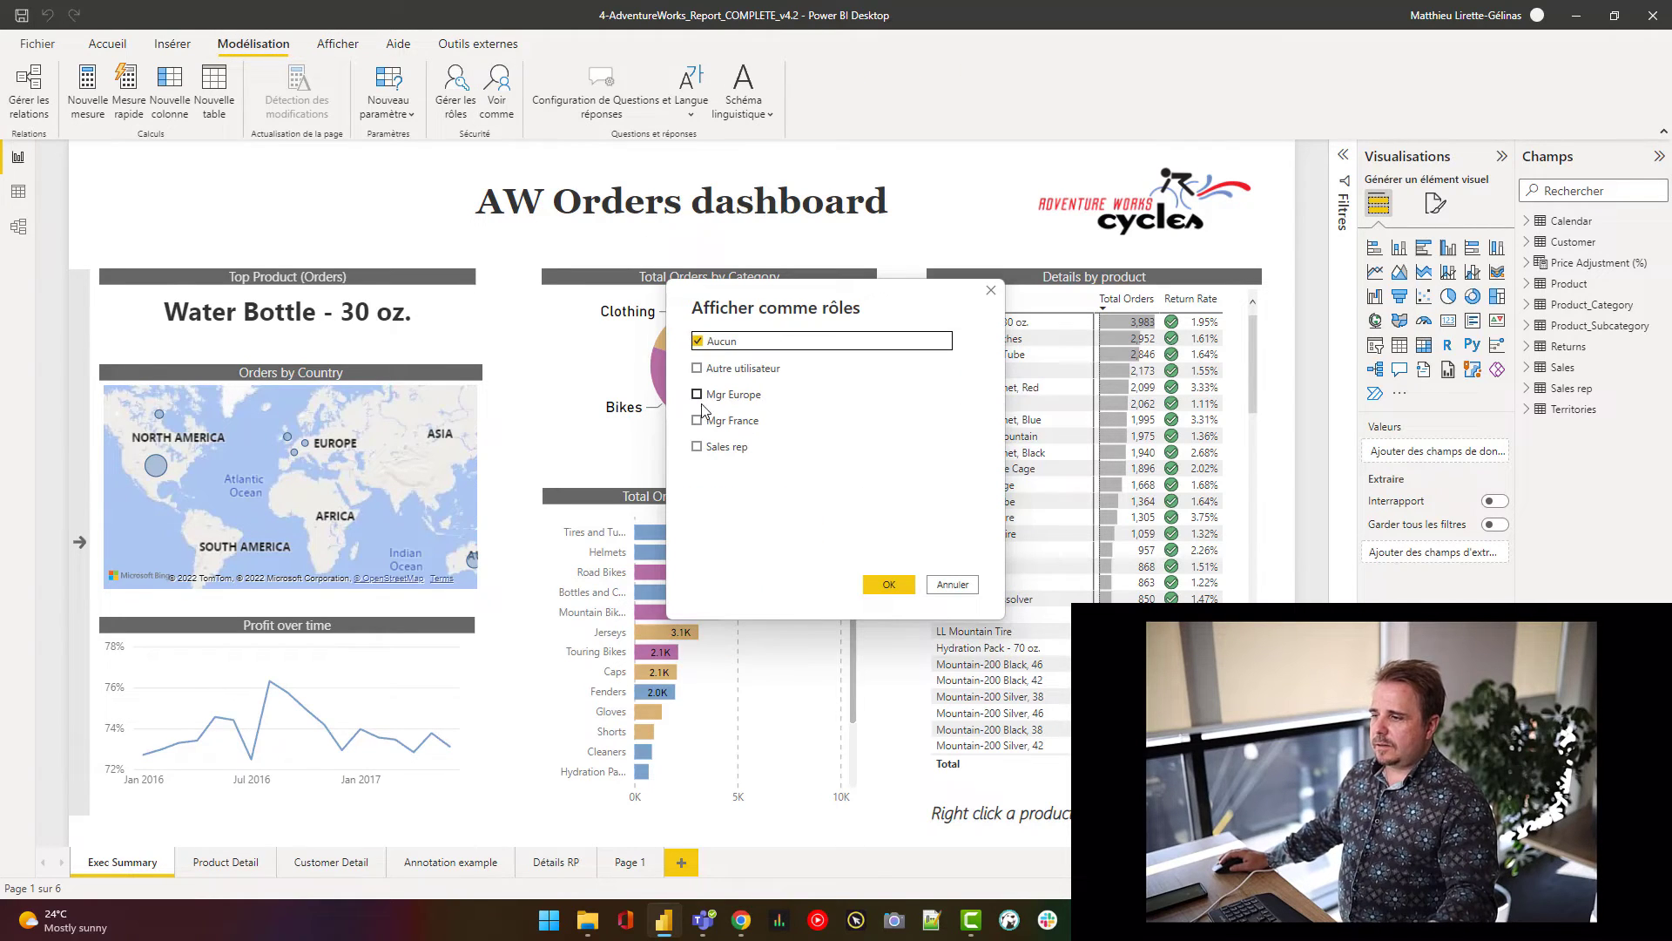
- Preview the report as the Sales rep role for a specific user's e-mail, then return to the browser
click(697, 446)
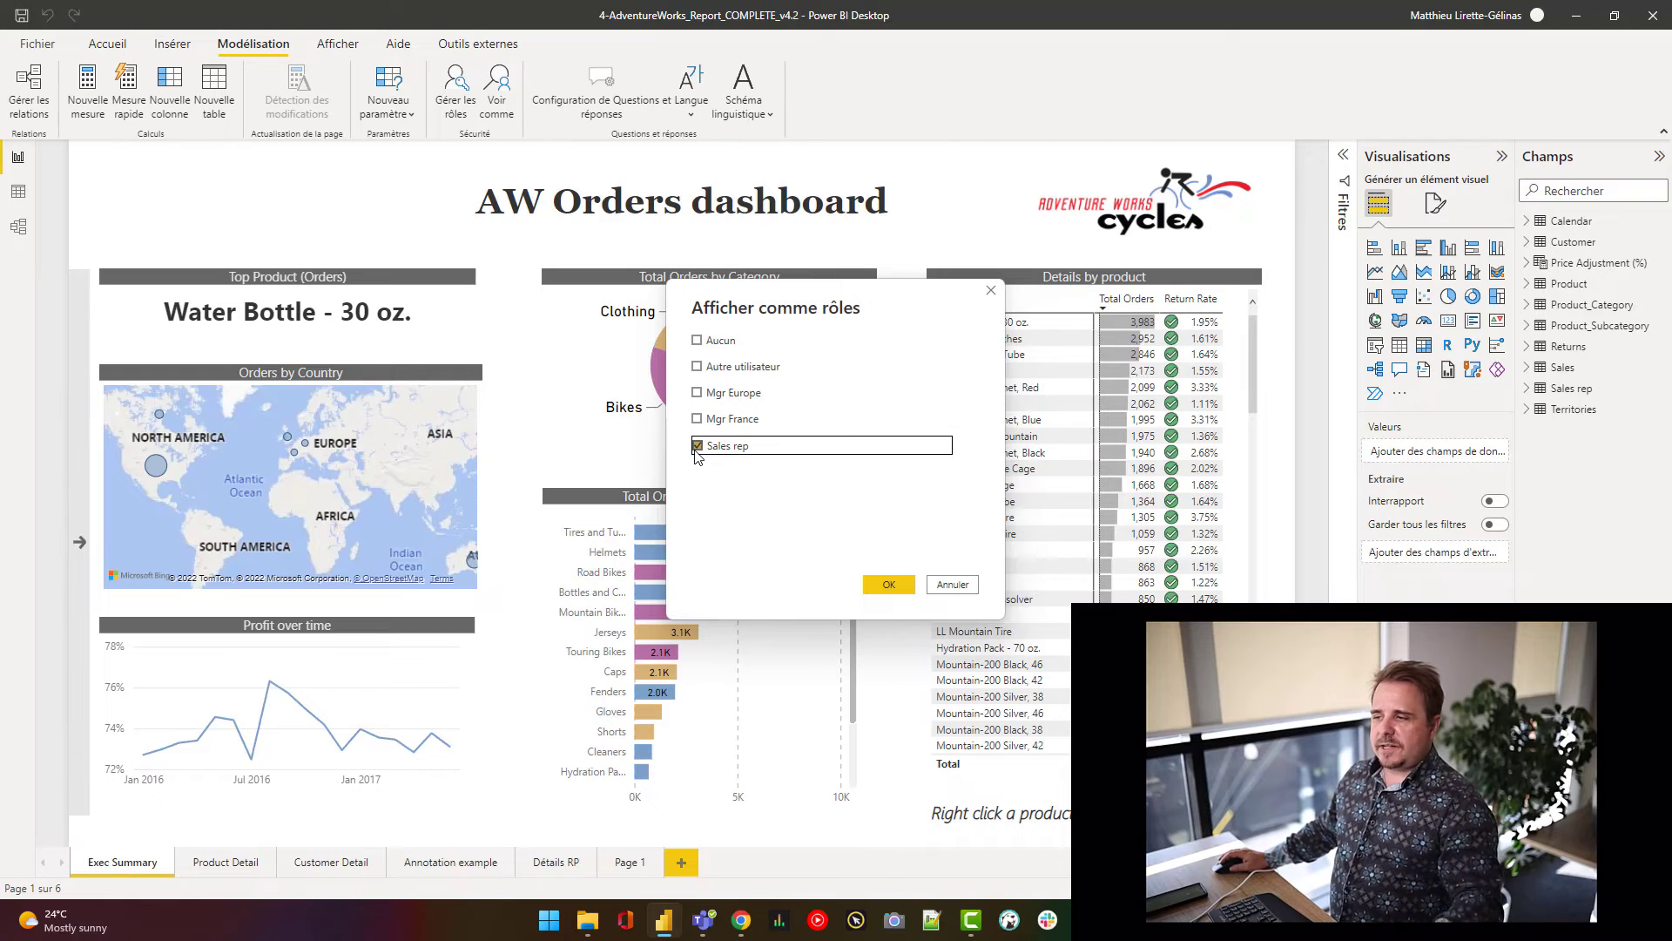
click(697, 367)
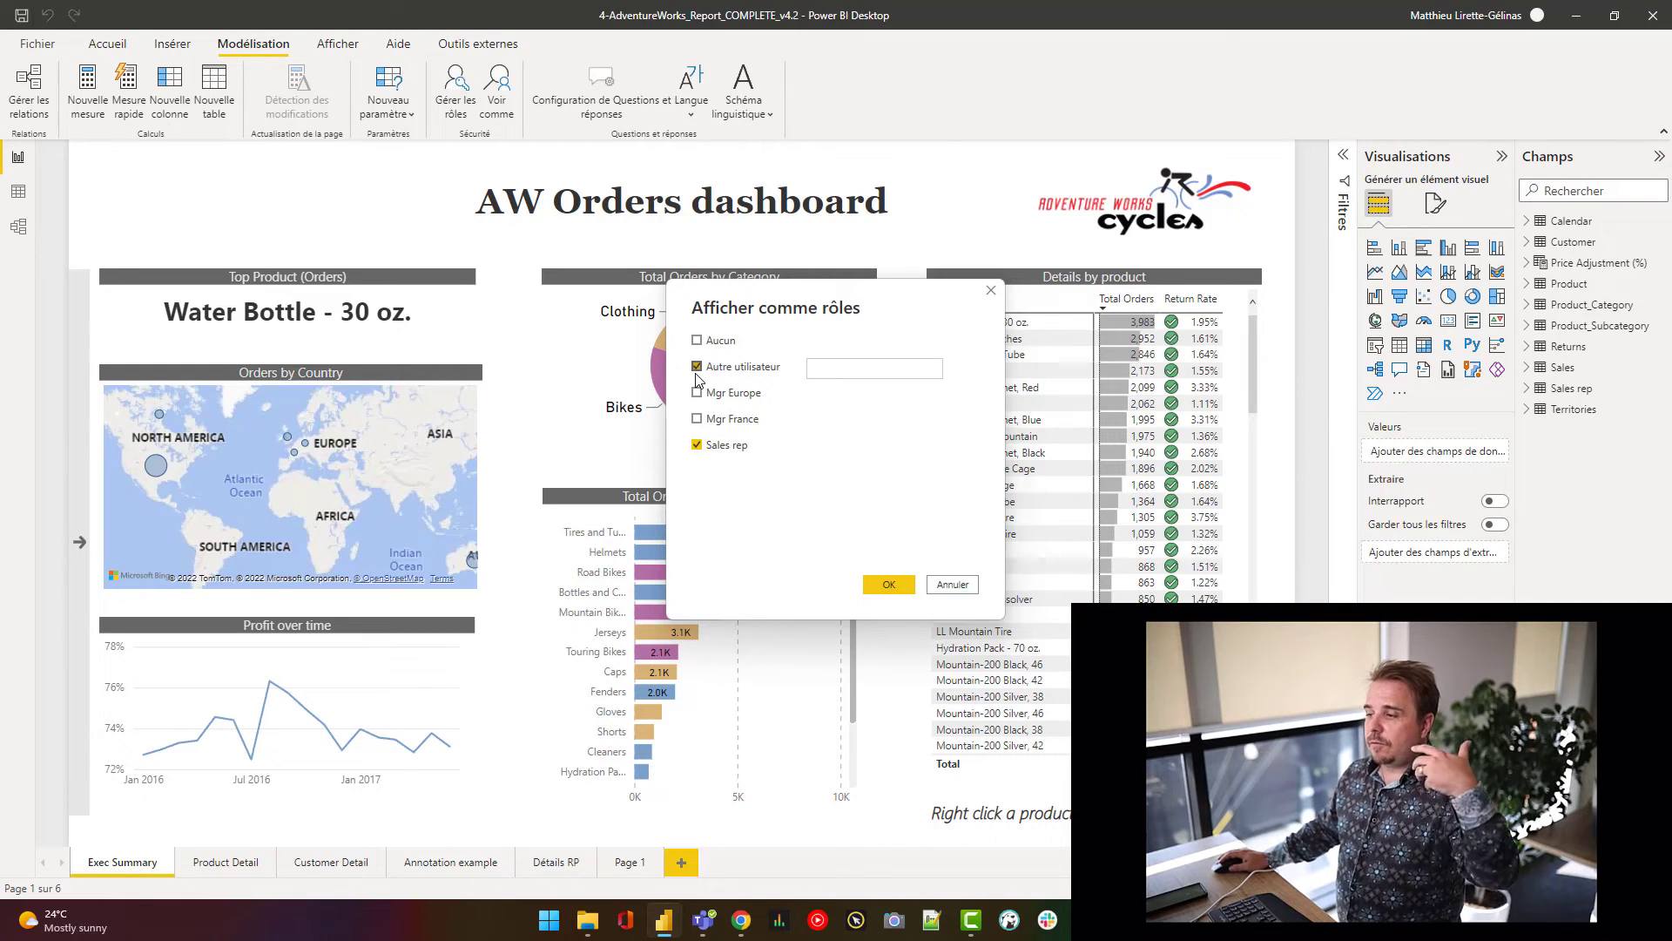
click(821, 369)
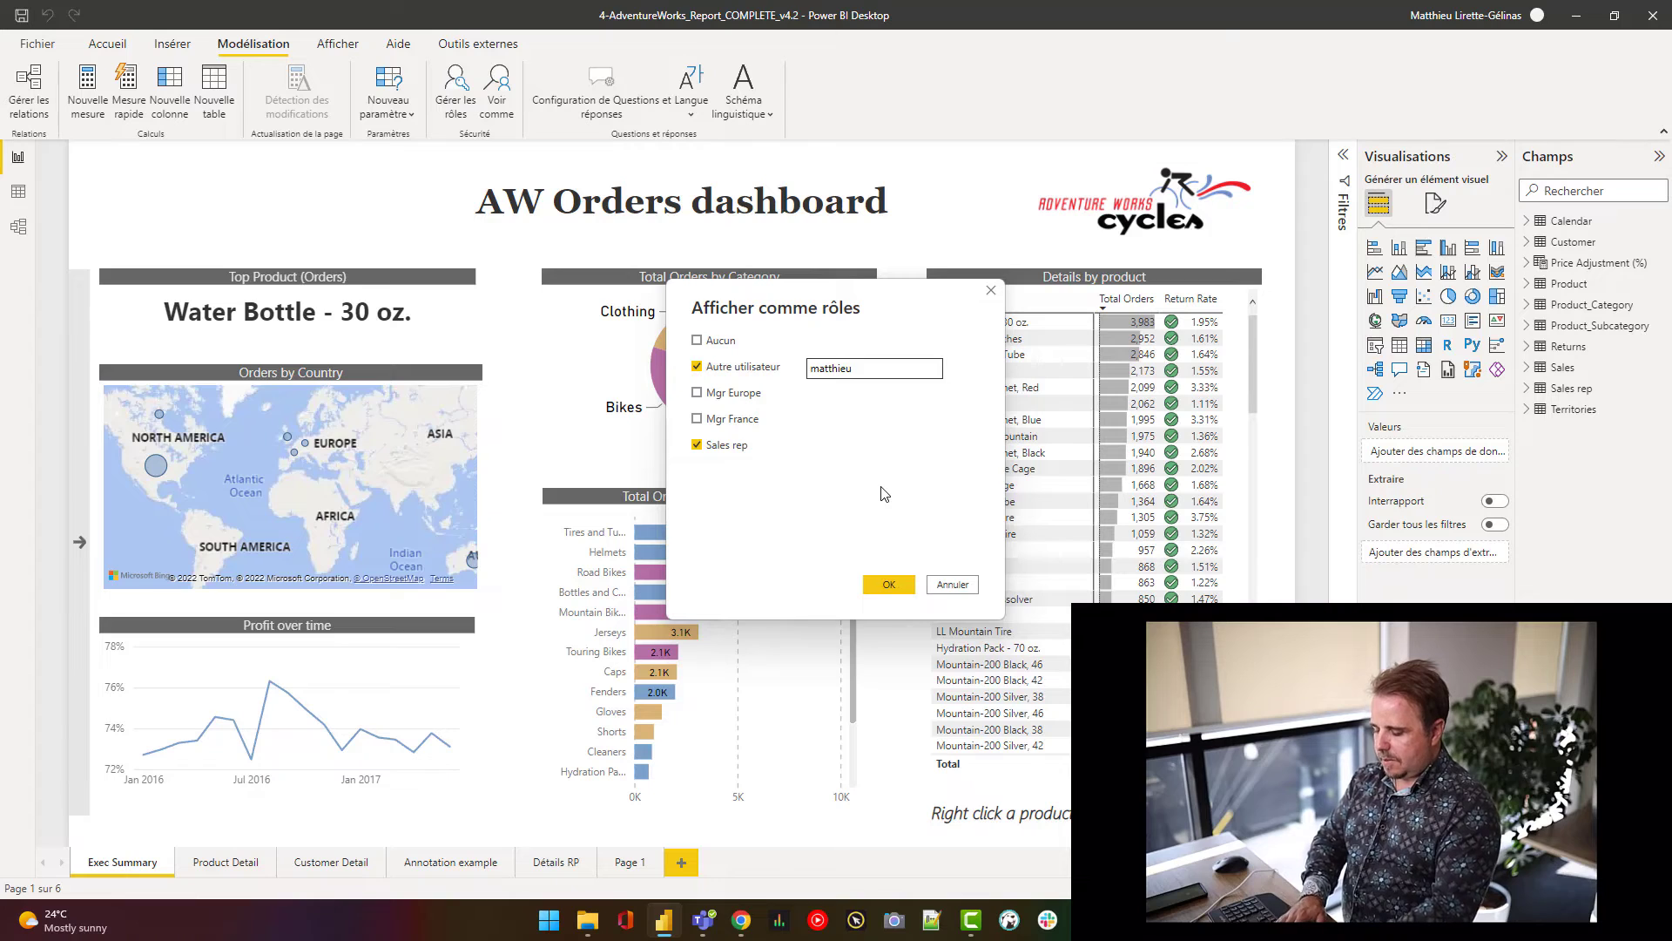
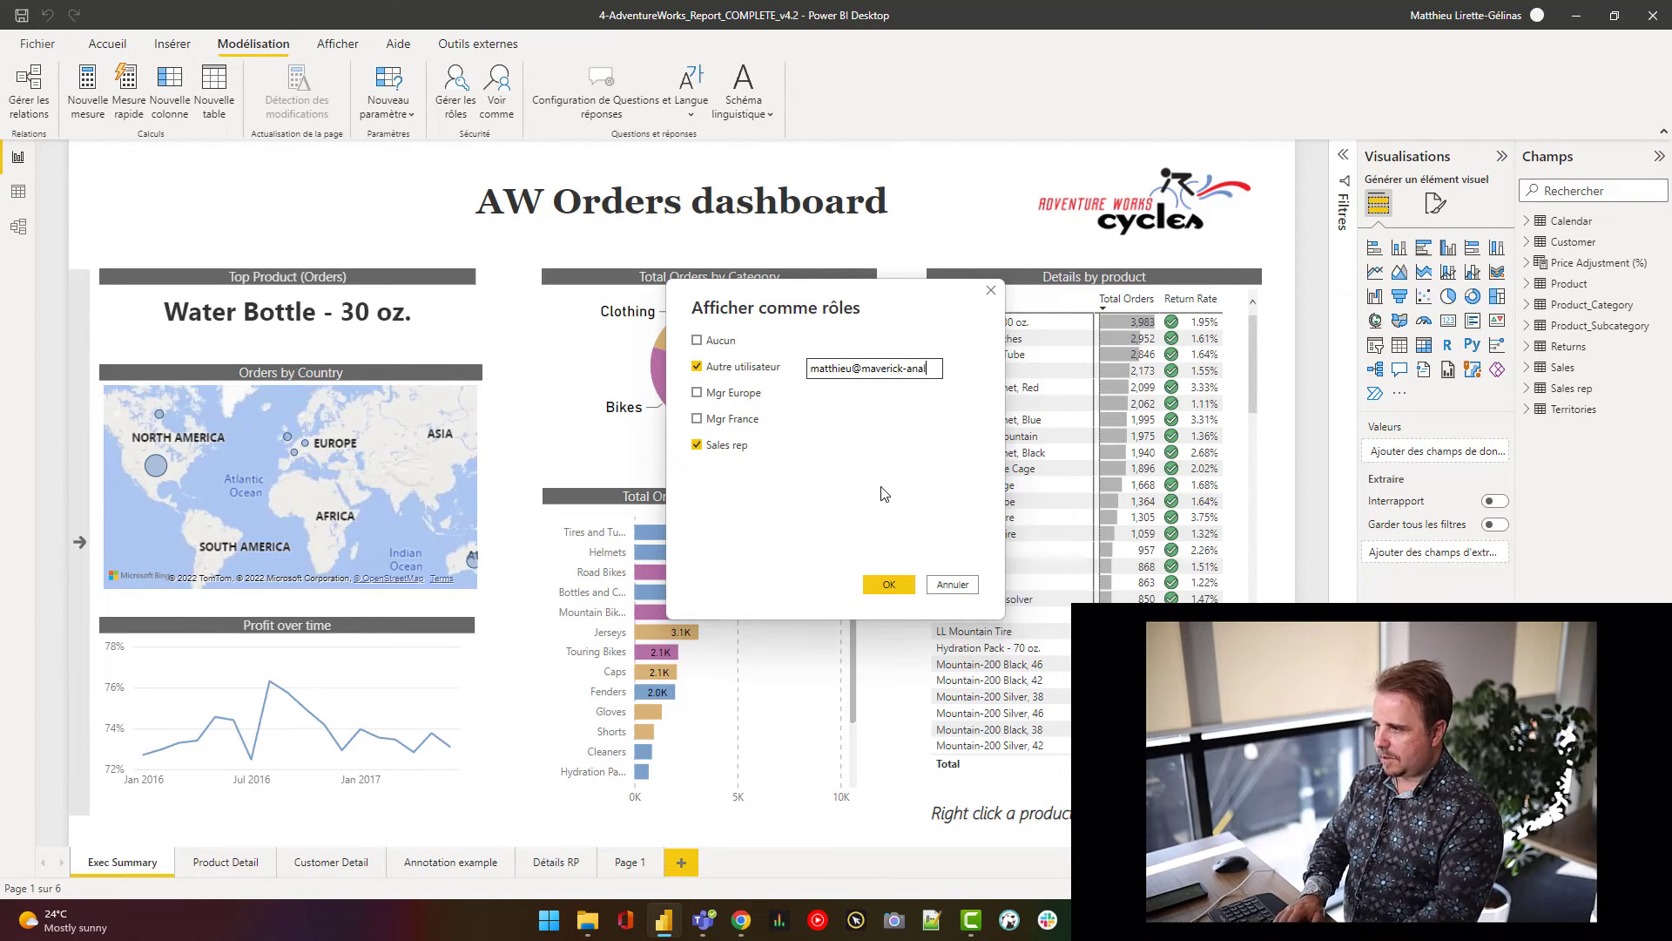
click(888, 584)
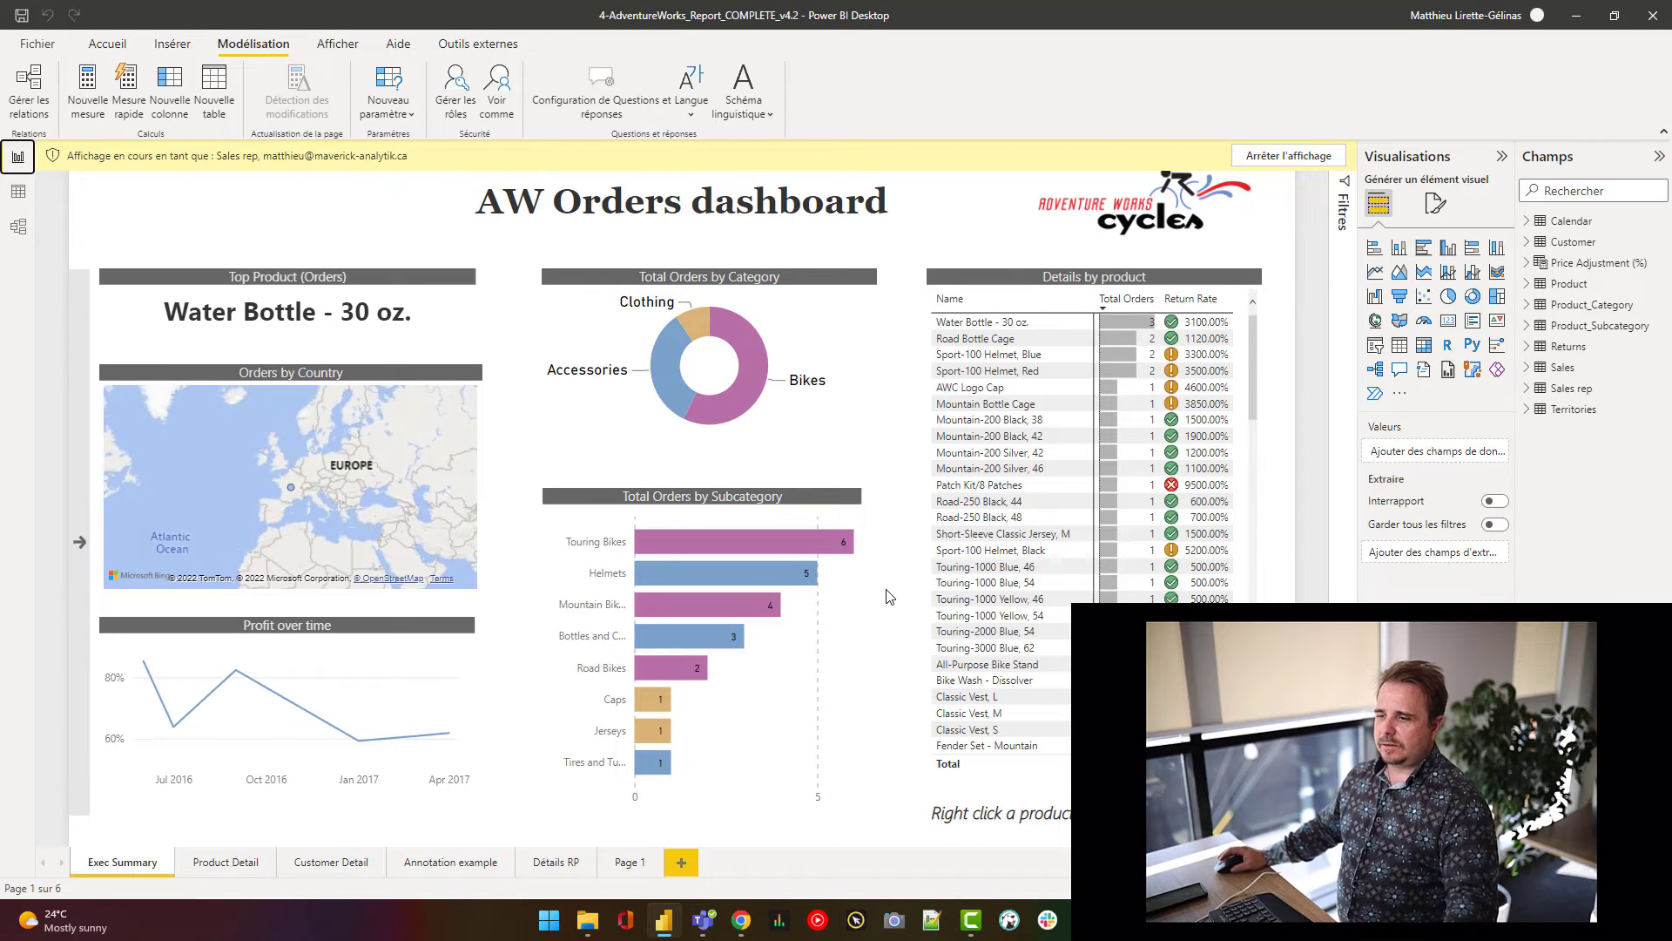
mouse_move(658, 732)
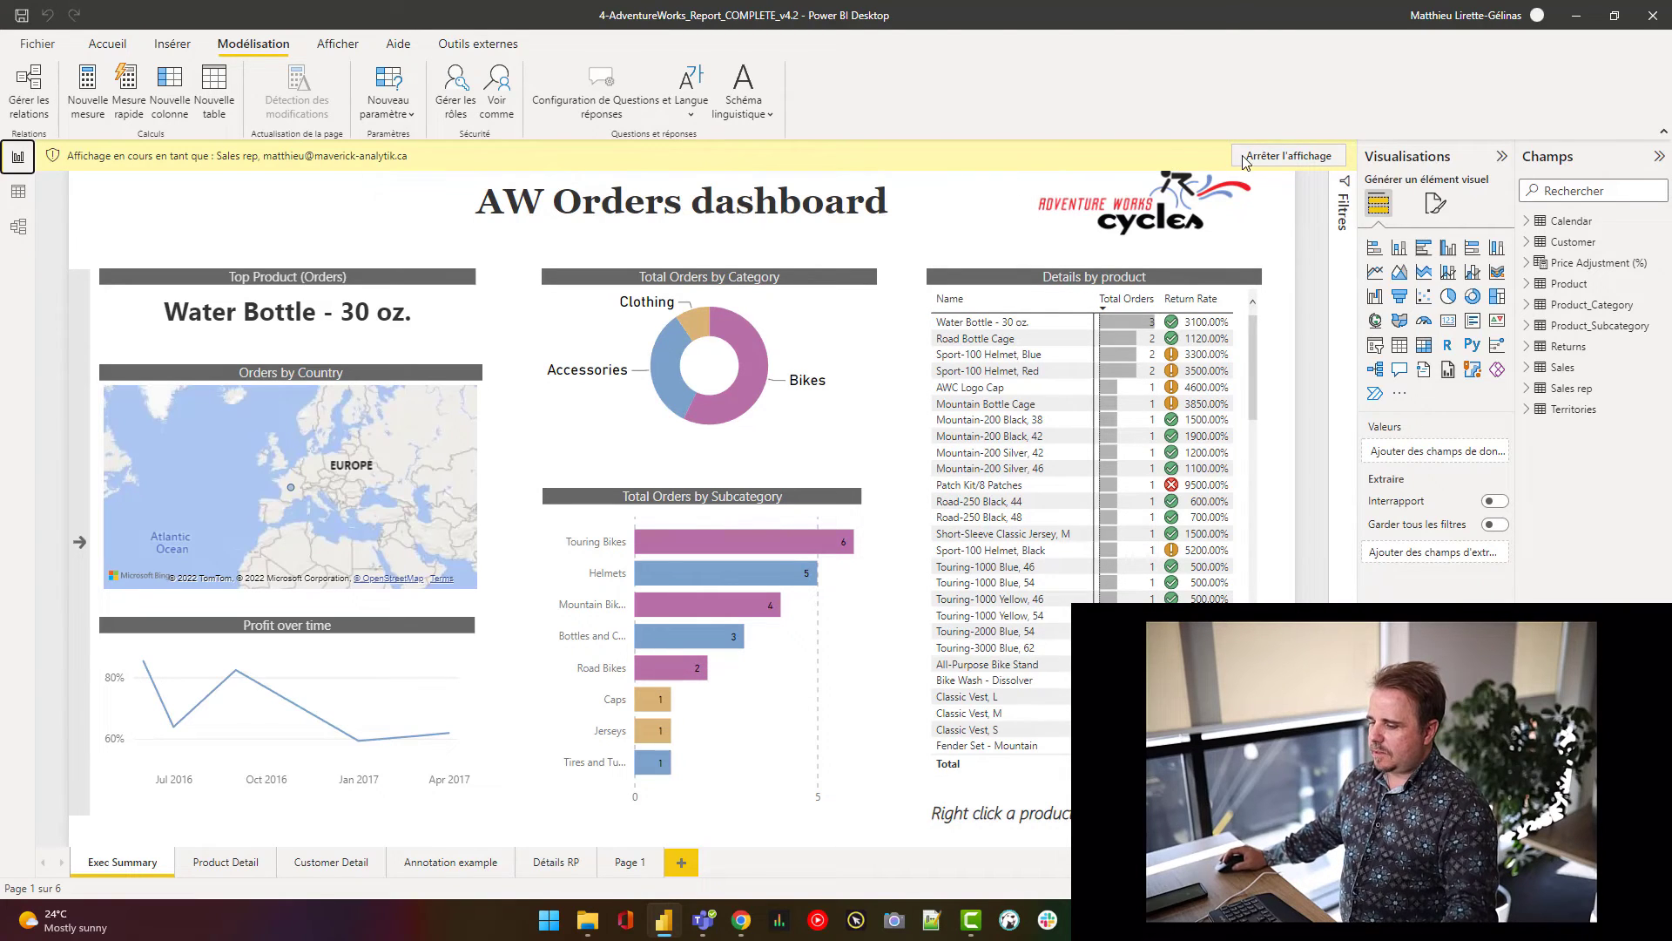
click(740, 921)
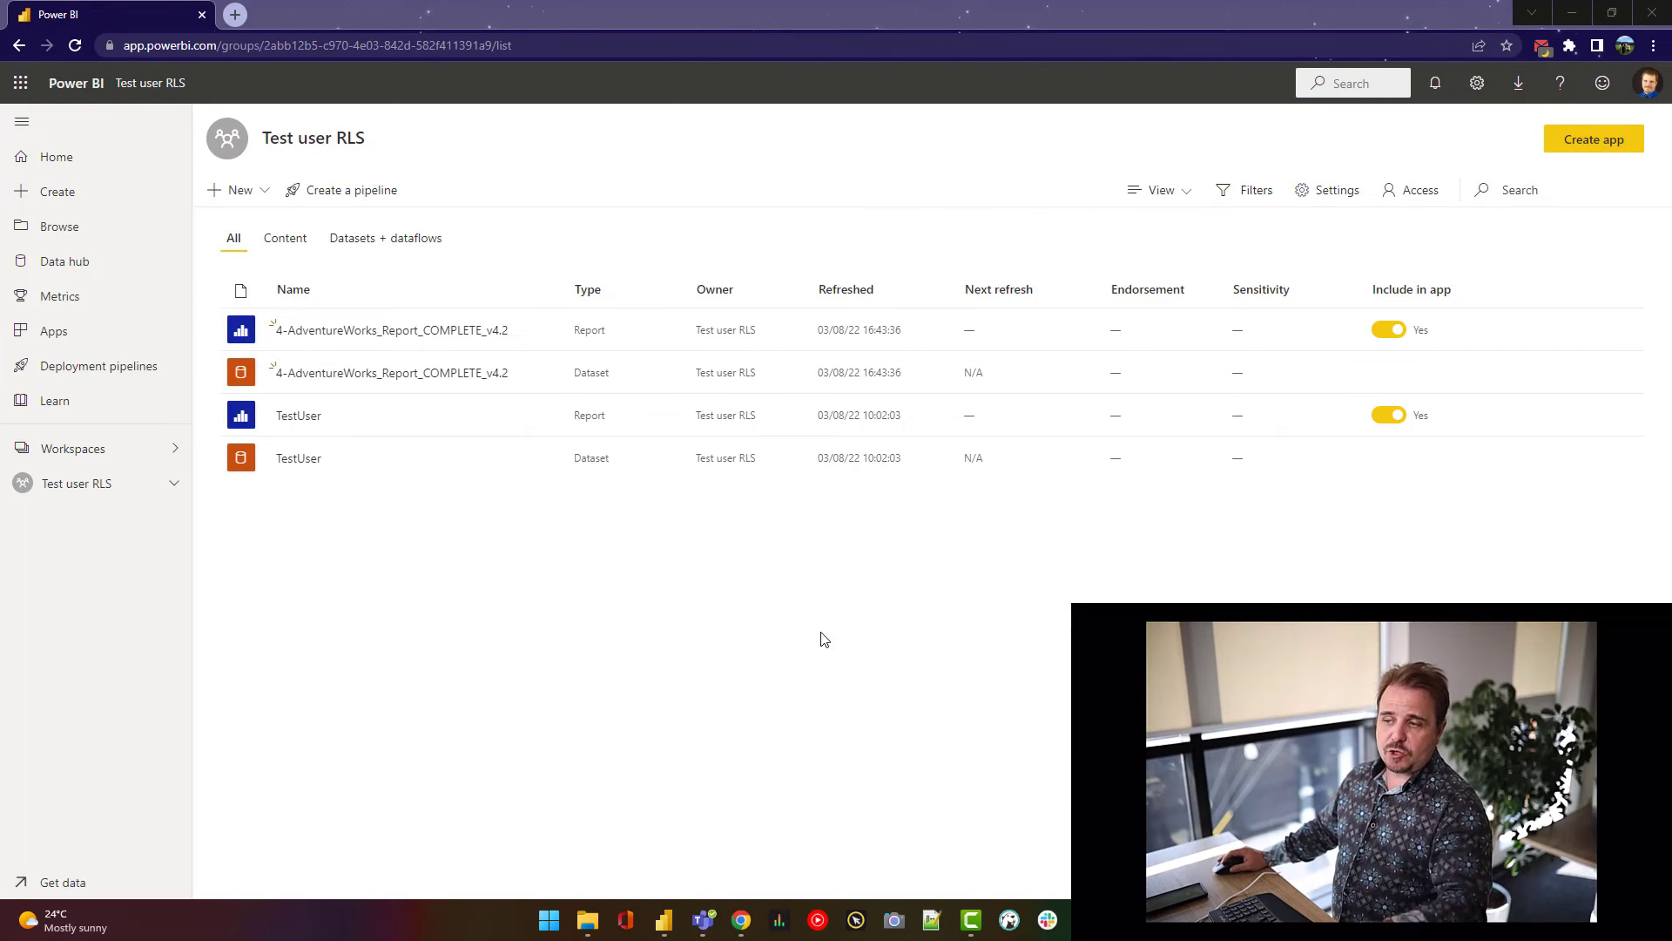
- In the dataset's Security settings, add the user's account as a Sales rep member
mouse_move(517, 386)
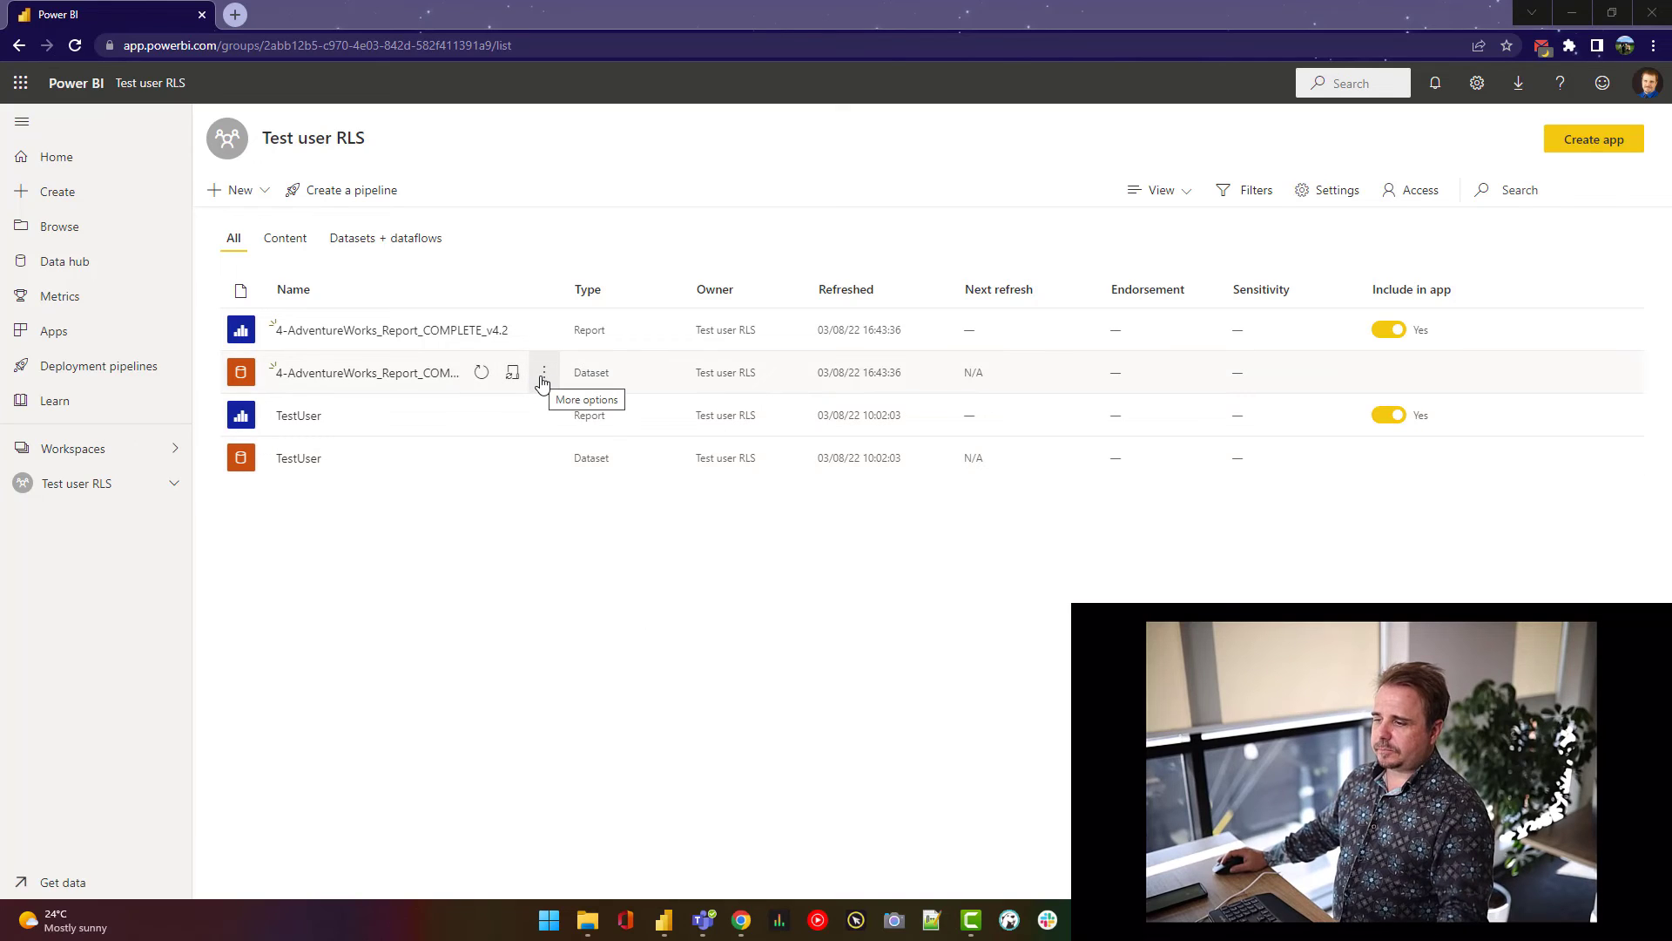
click(543, 375)
click(593, 599)
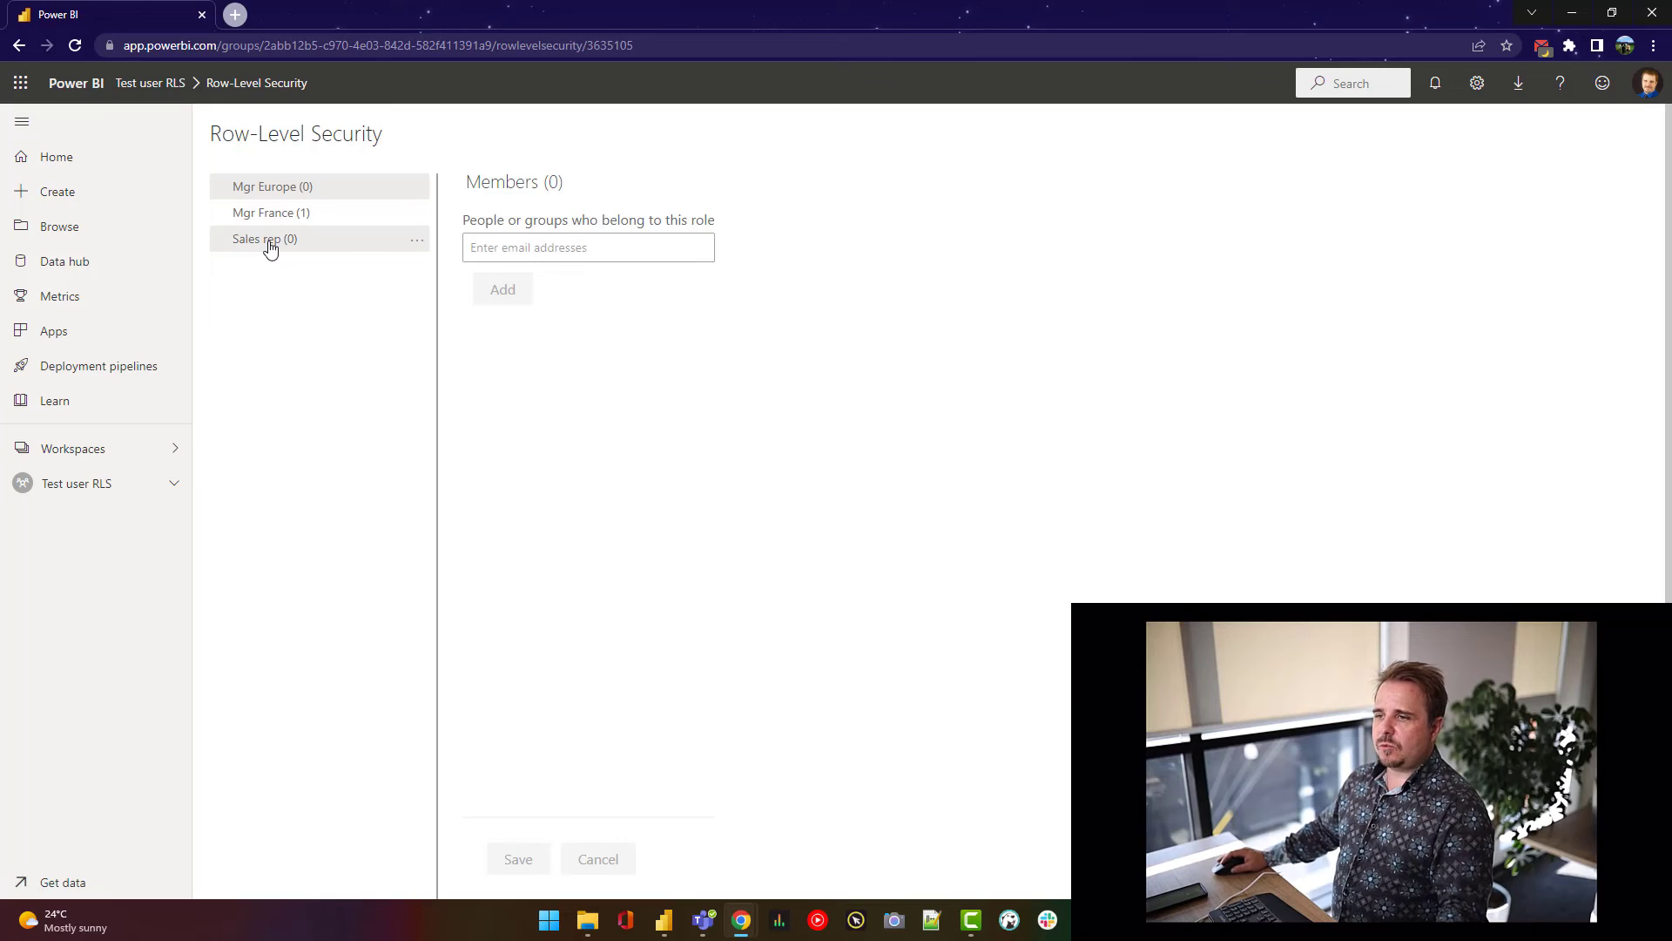
click(270, 247)
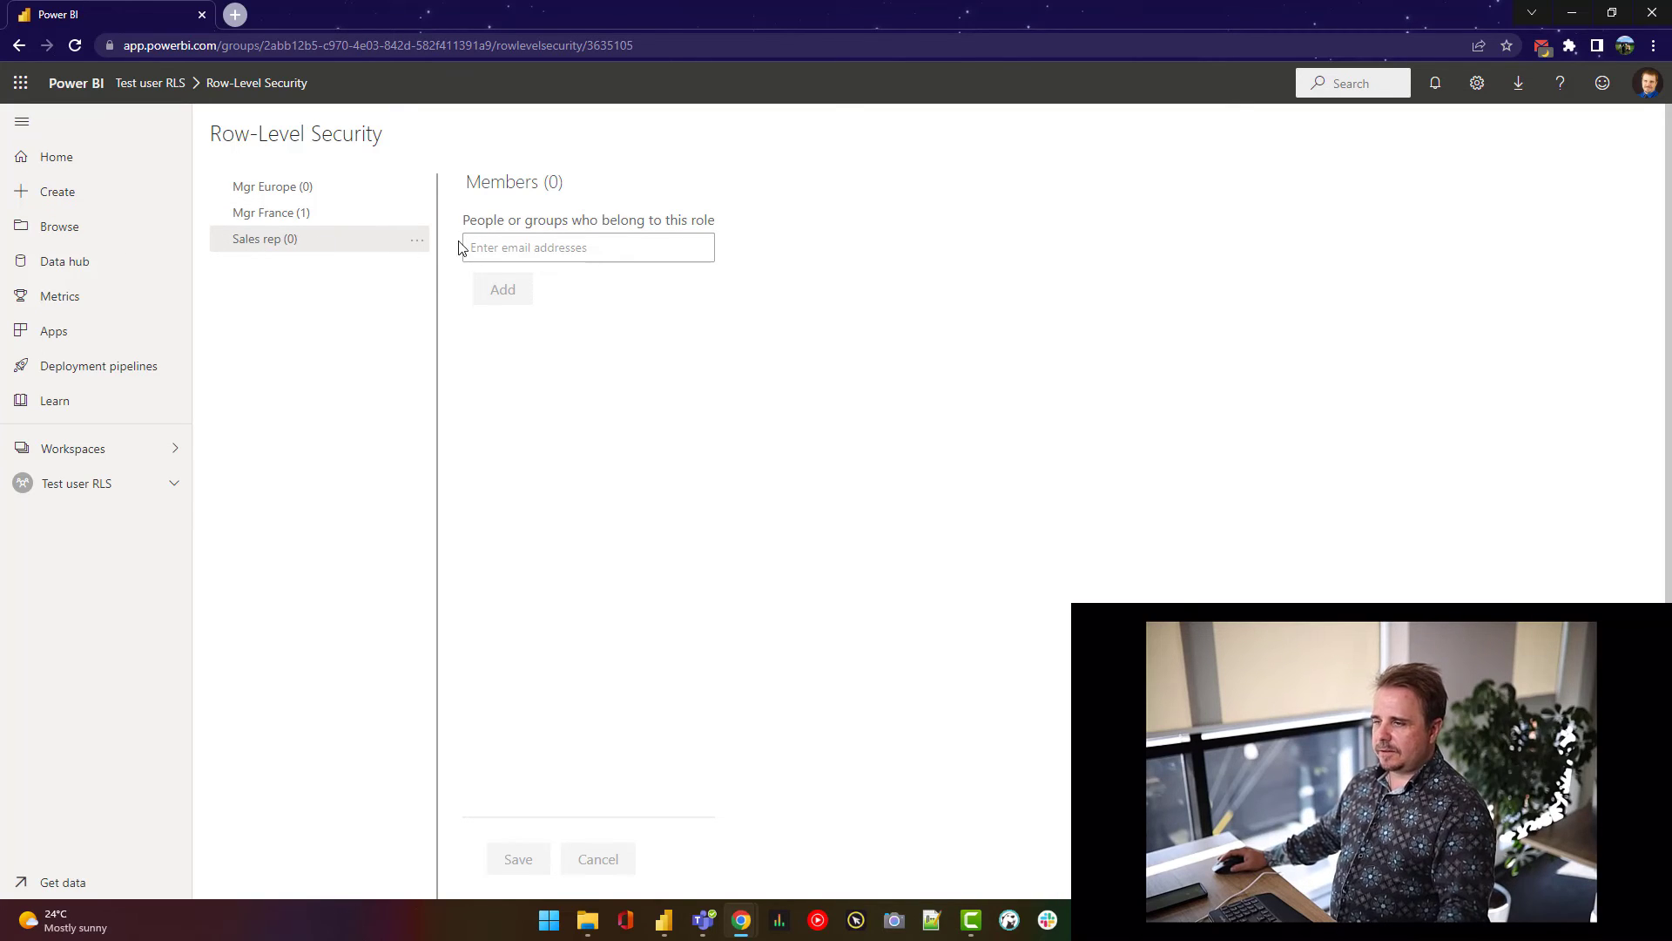
click(513, 244)
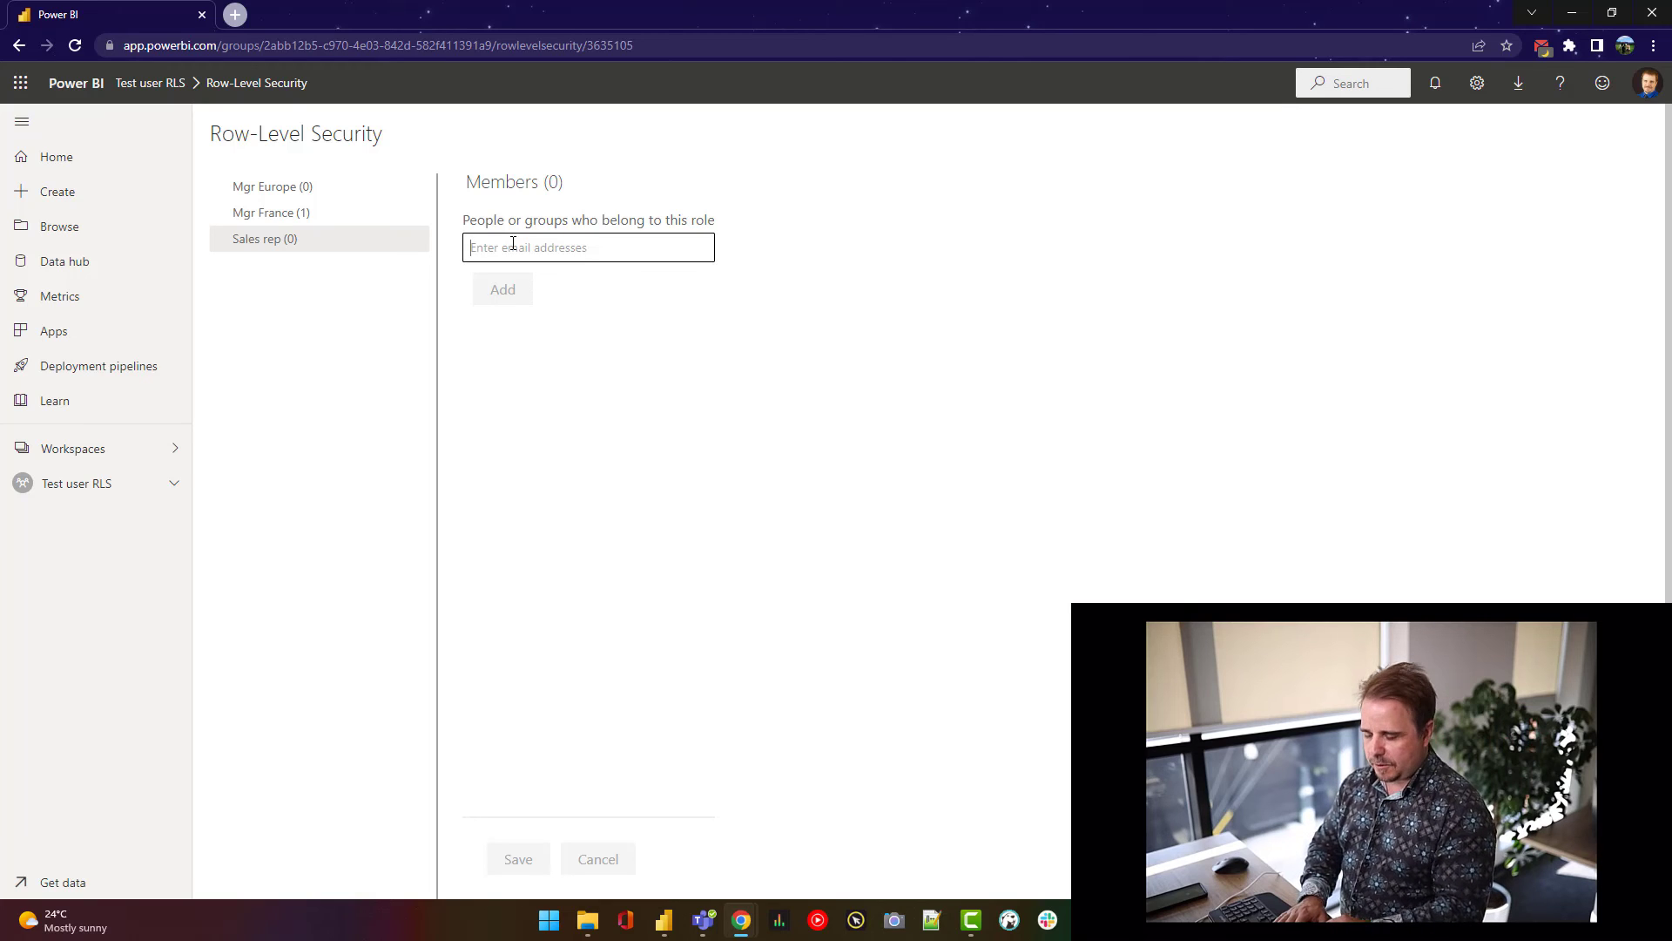
text(matt)
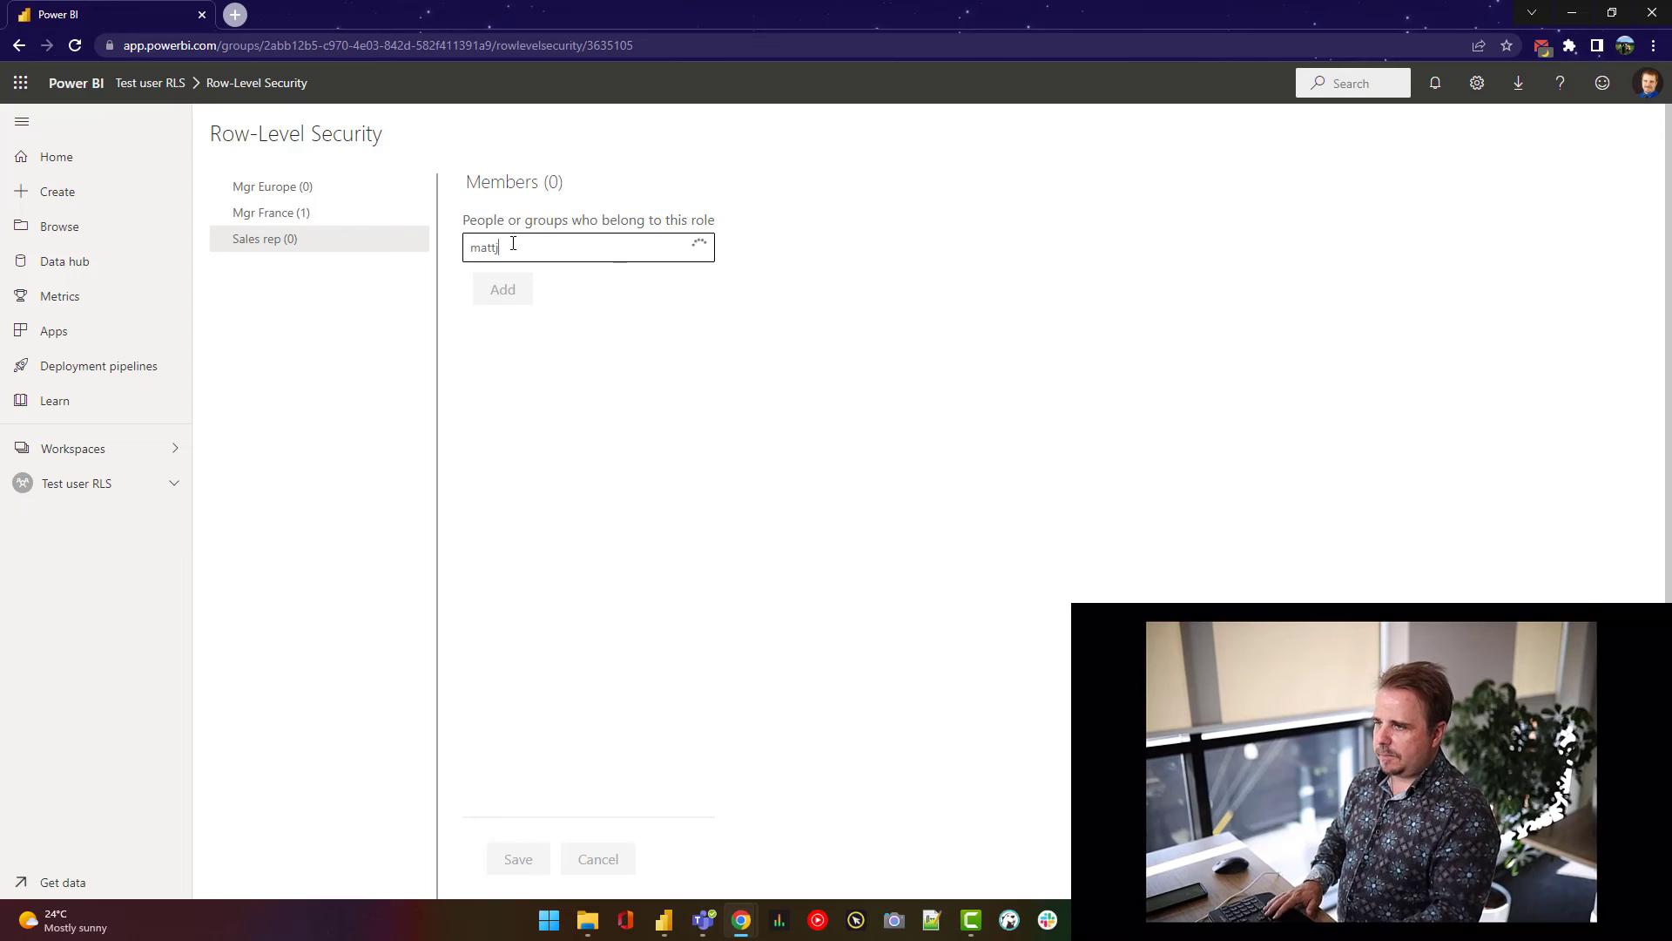
text(hieu)
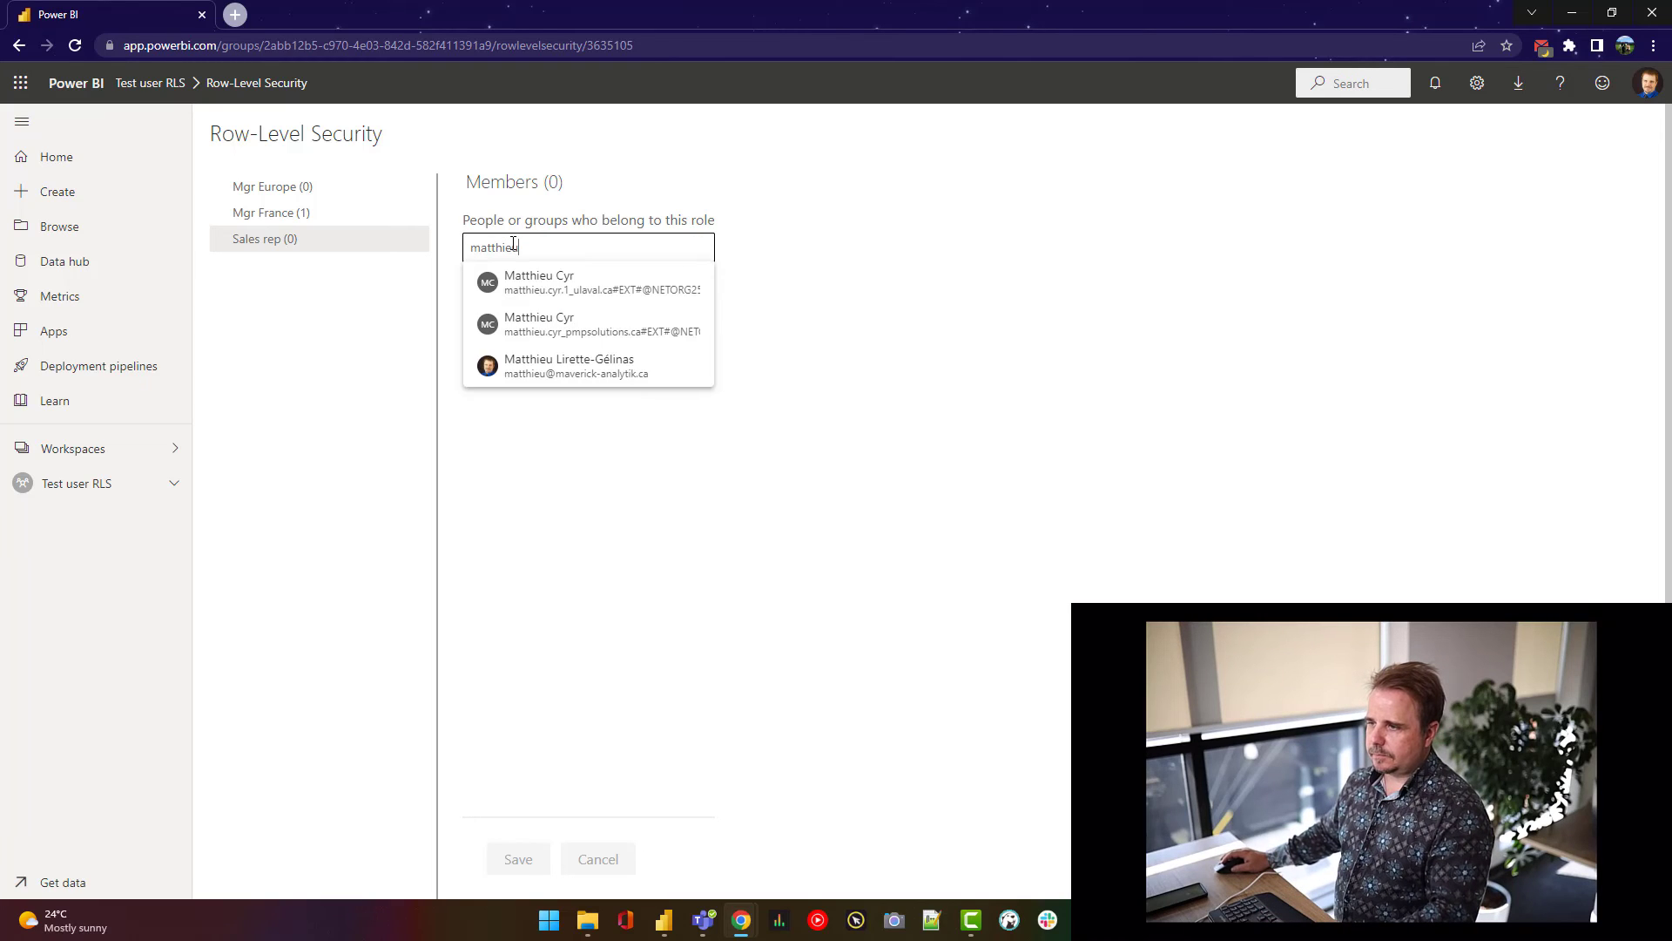
click(536, 370)
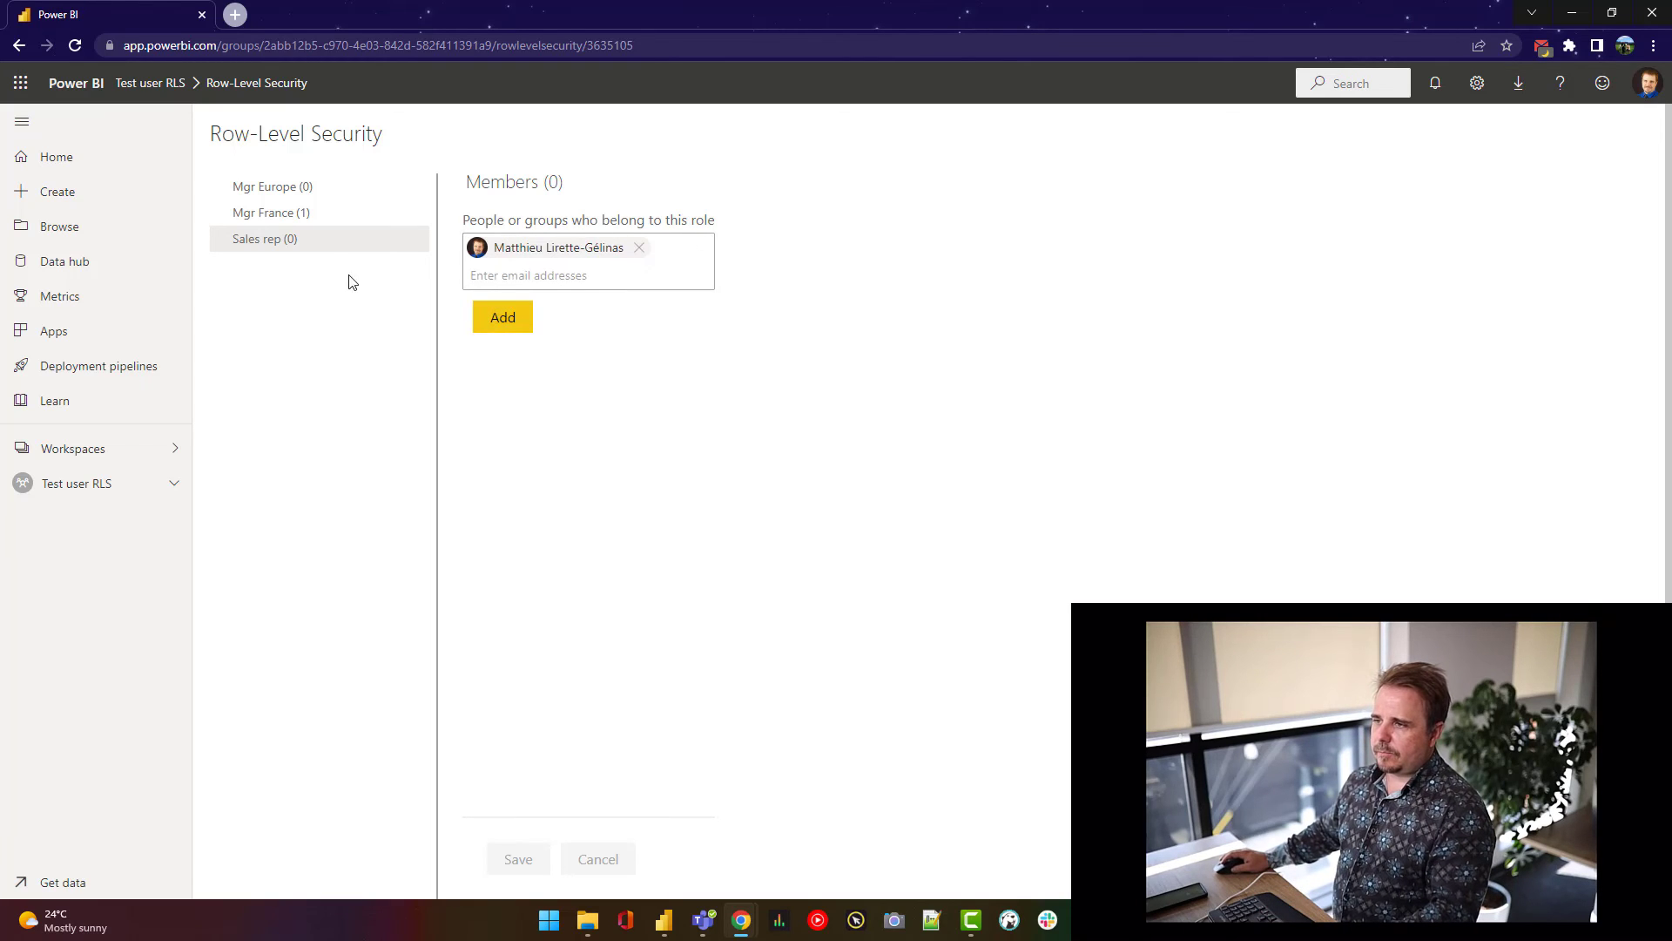
click(498, 315)
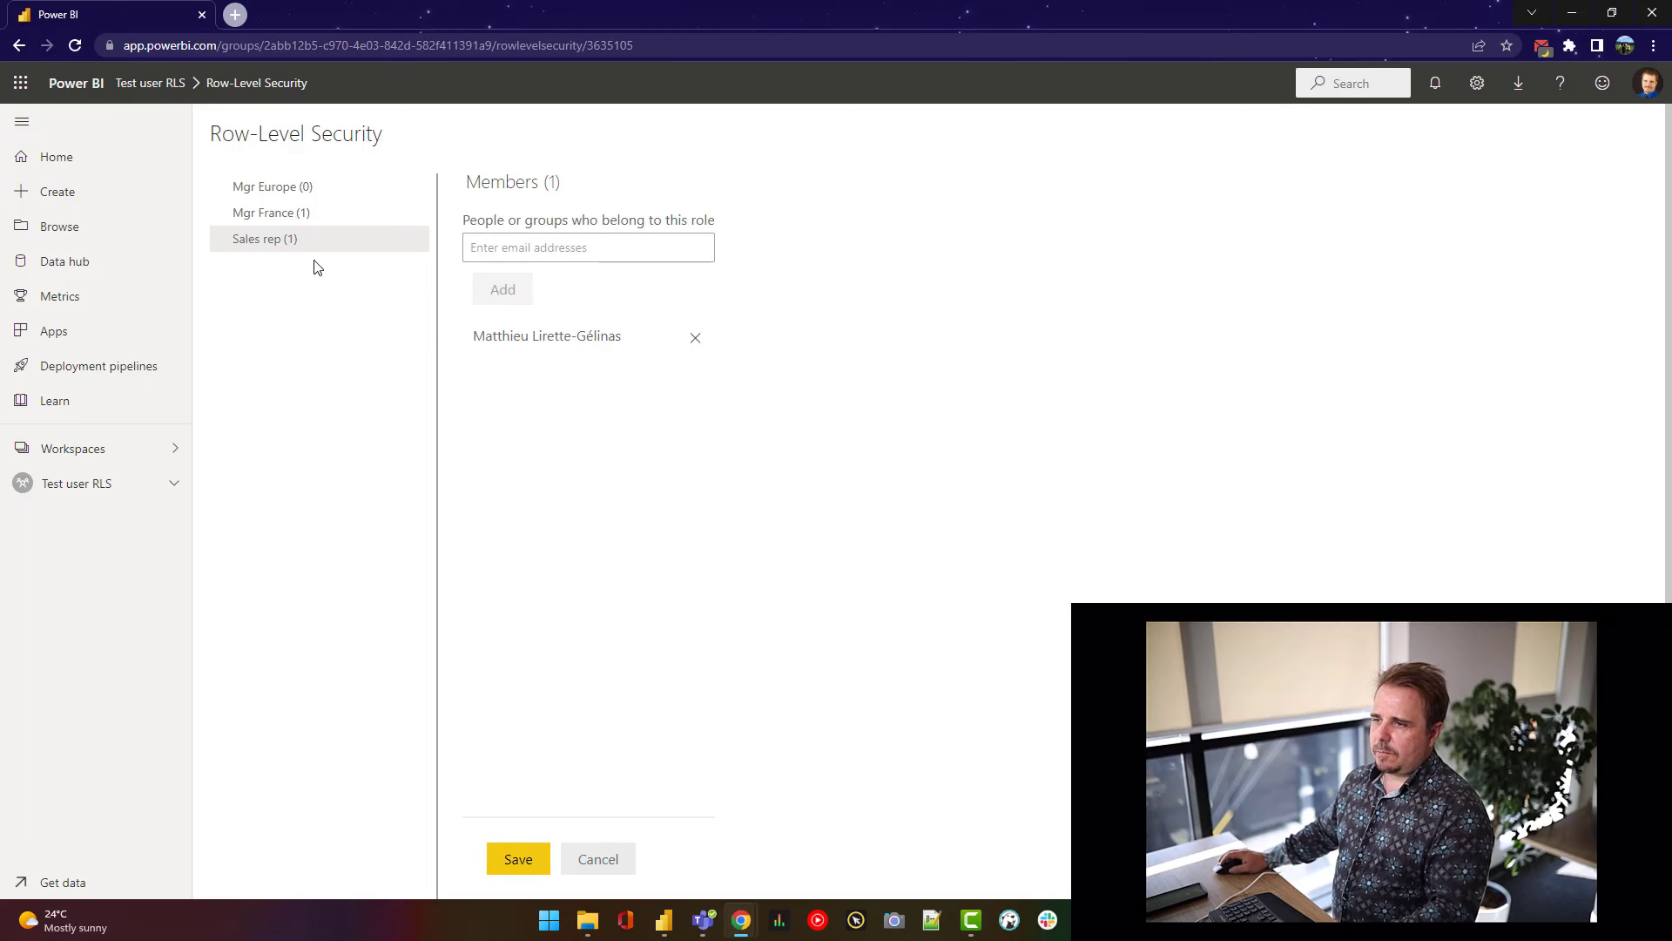
- Save the membership and test the report as the Sales rep role
click(417, 247)
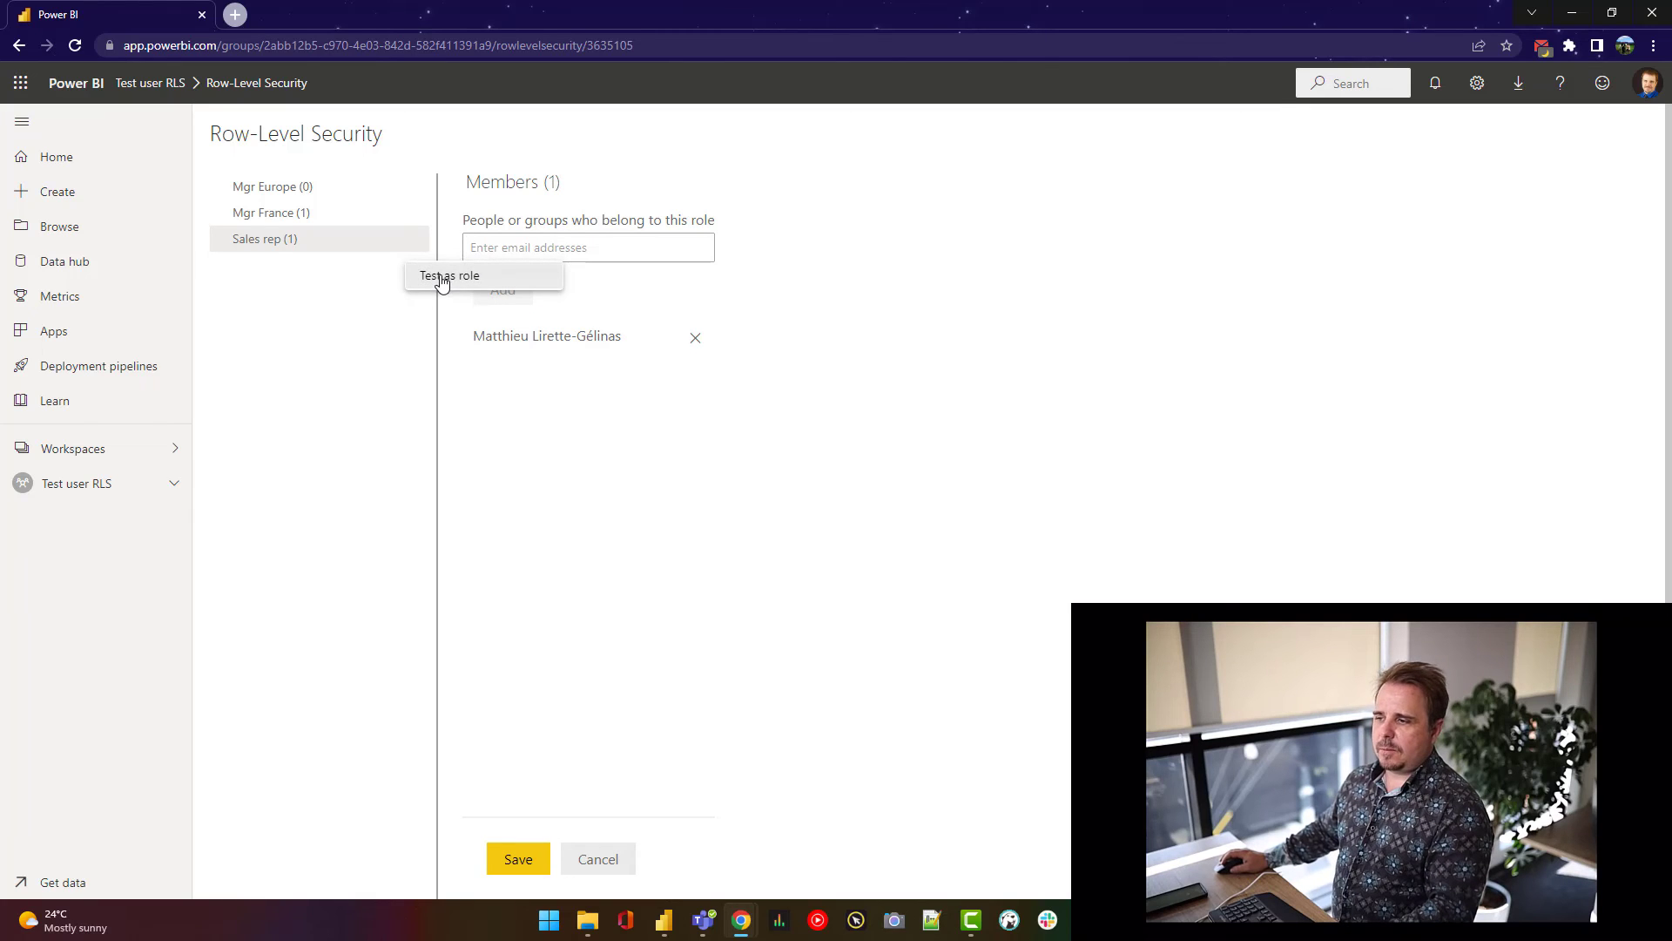
click(441, 277)
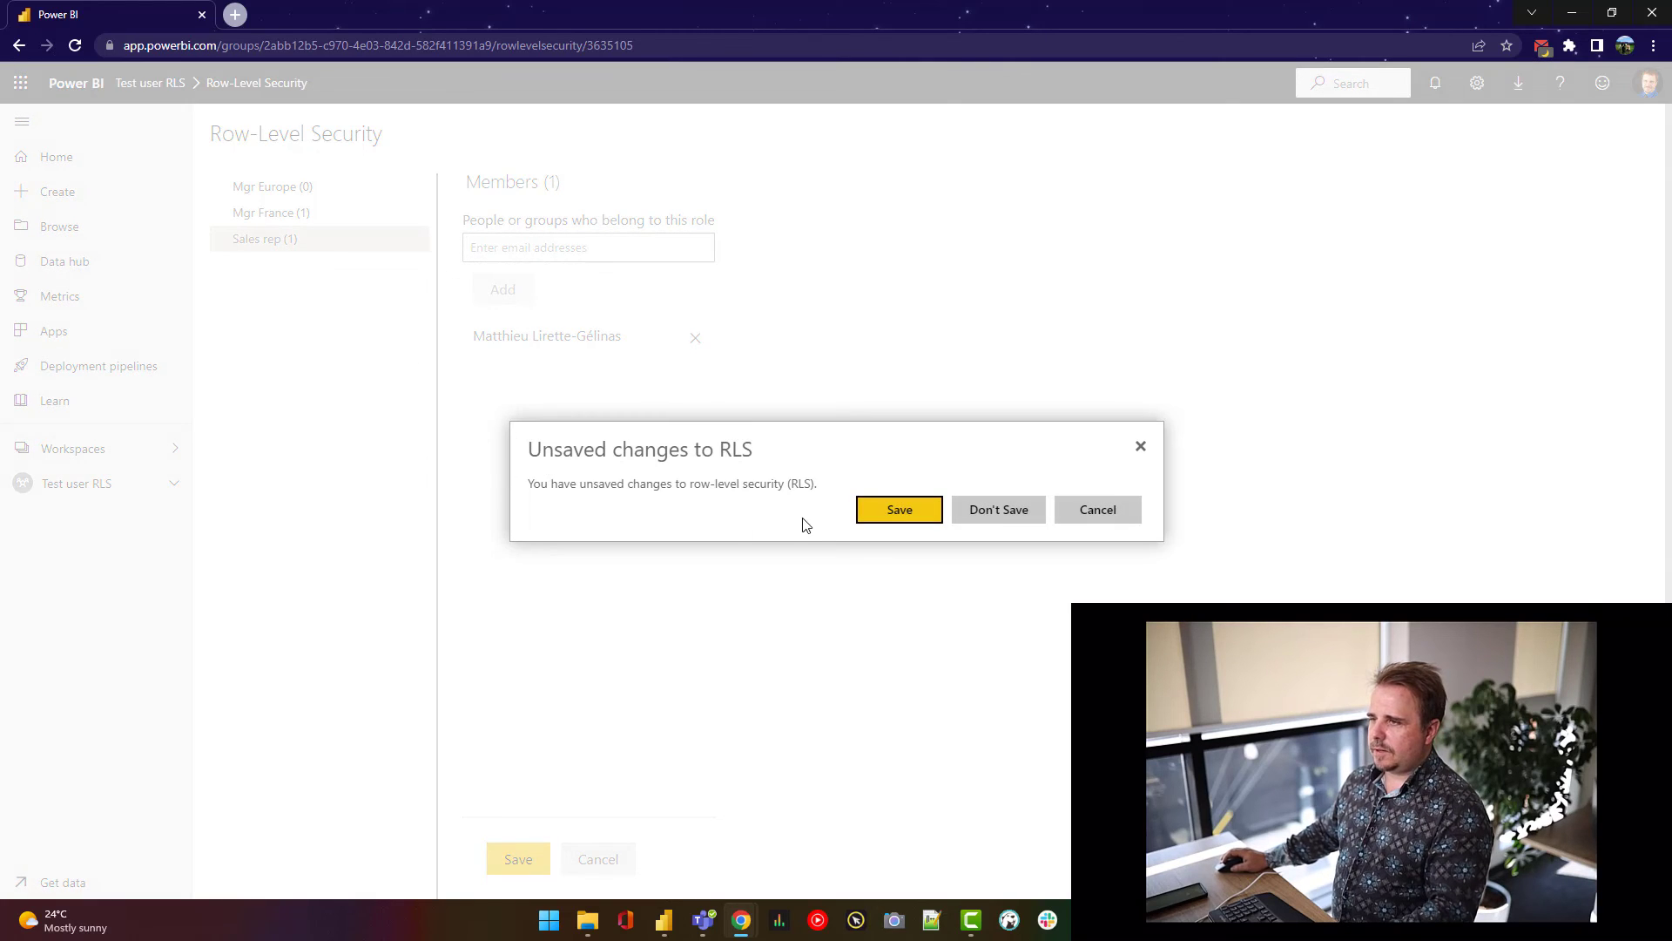
click(884, 512)
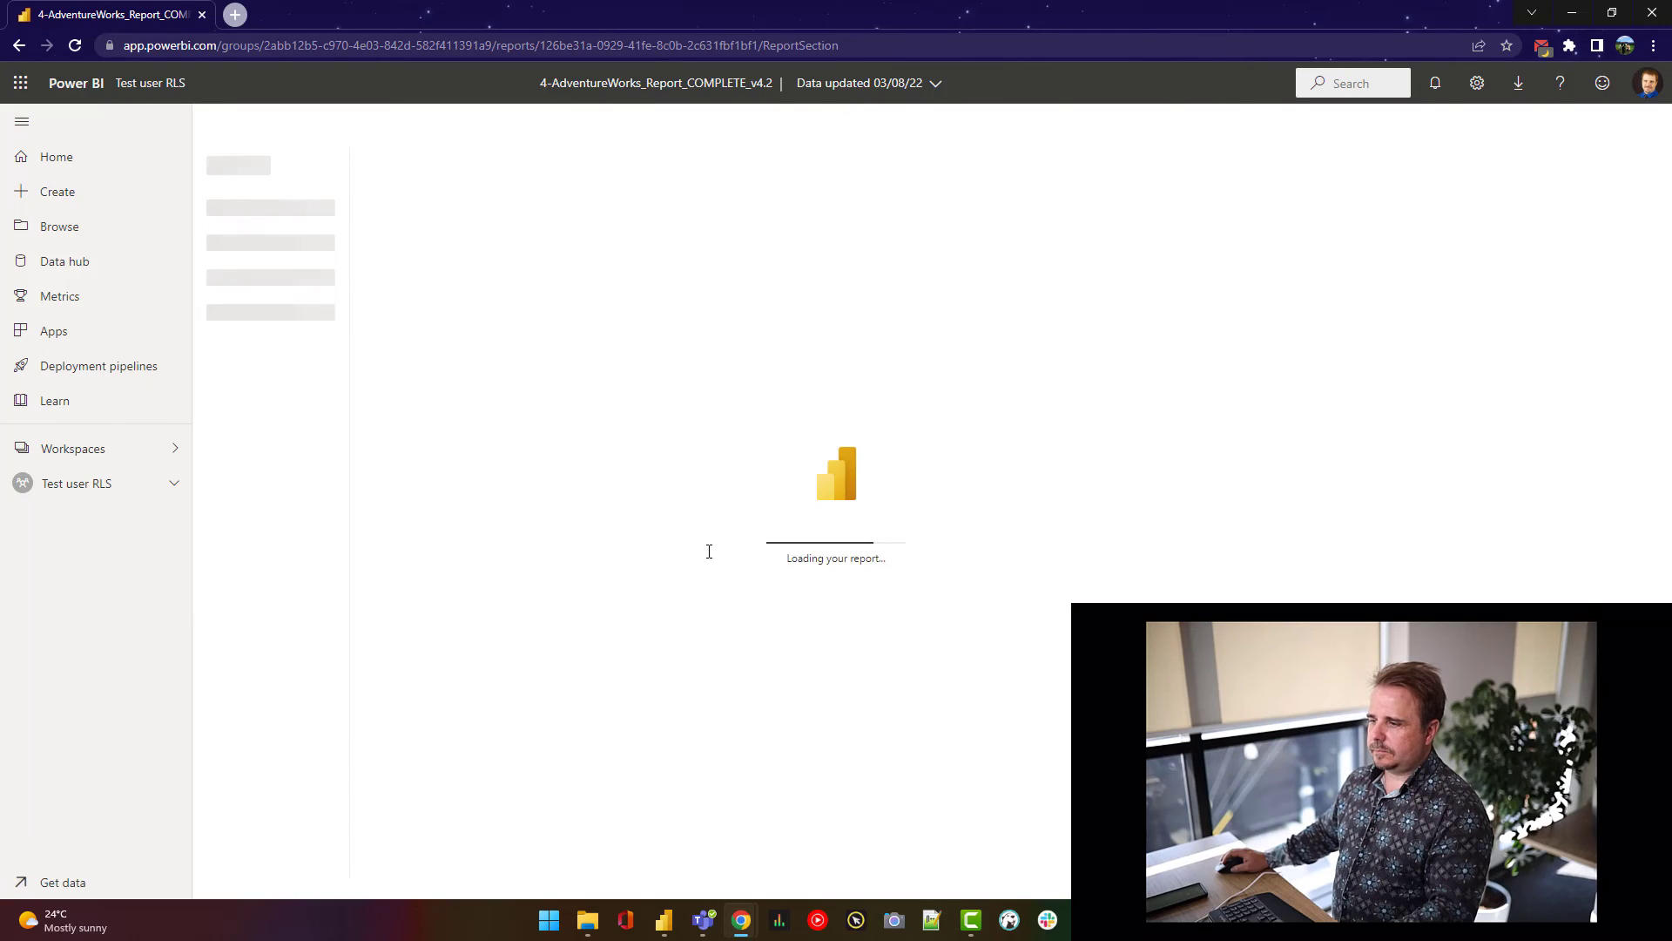